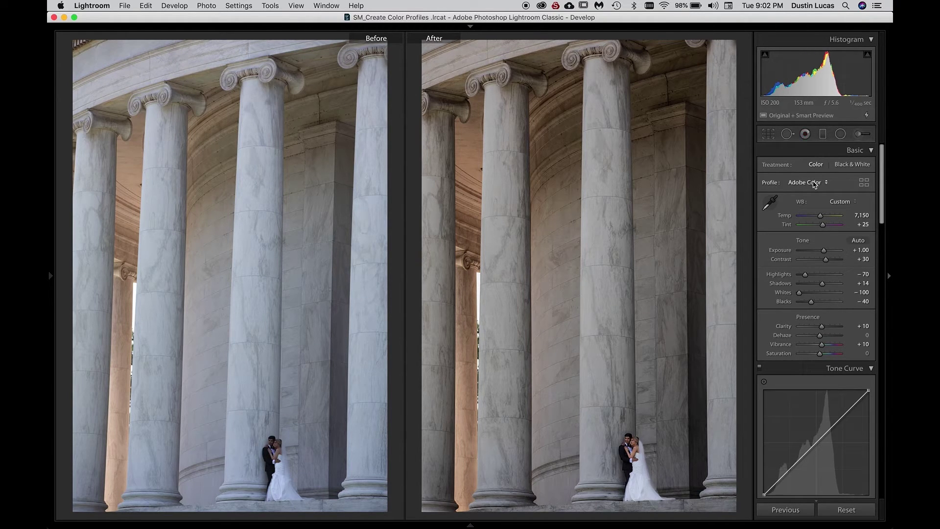
Step: Try the DVLOP V2 profile, then apply Modern 08 with Amount reset to 100
click(815, 183)
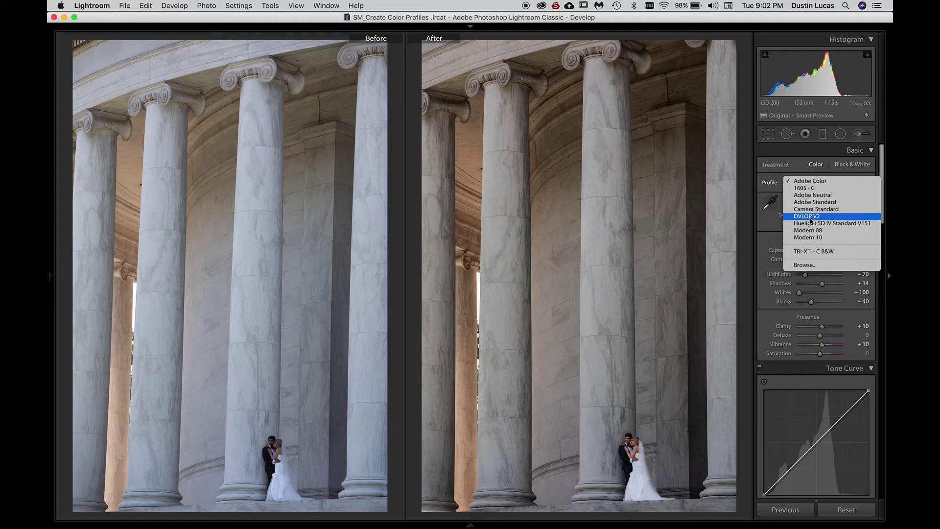
click(807, 223)
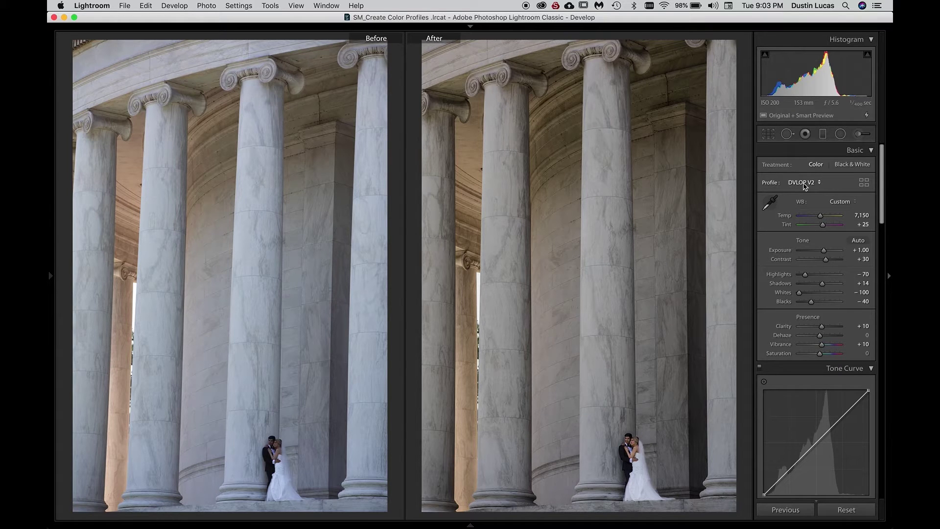
click(803, 183)
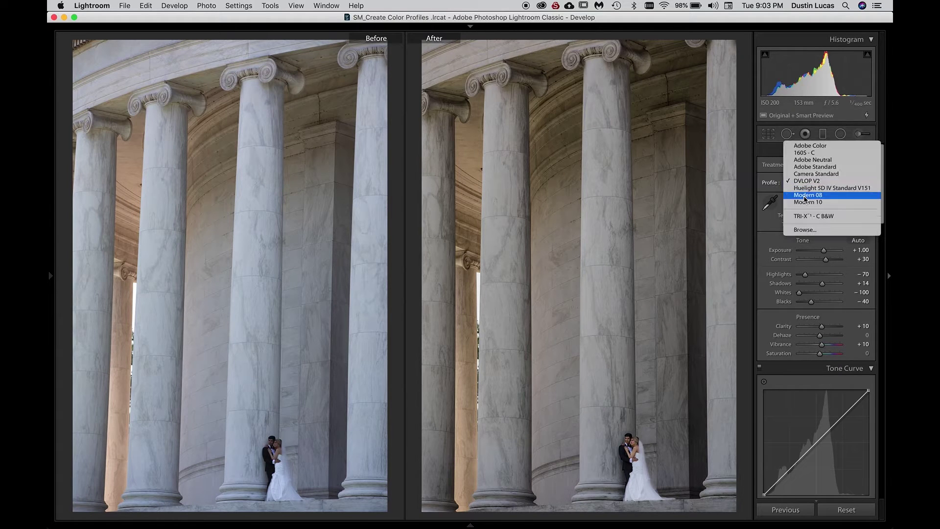
click(805, 195)
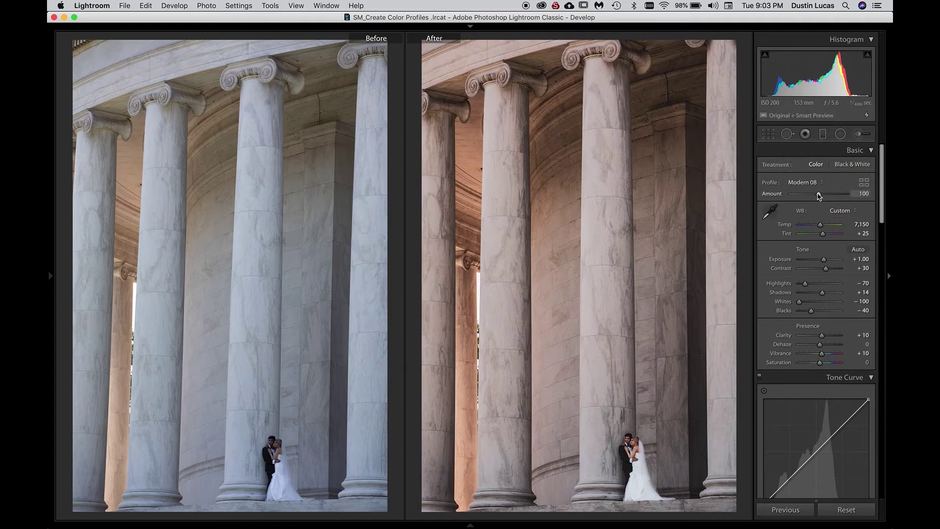
mouse_move(819, 196)
mouse_down()
mouse_move(805, 196)
mouse_move(838, 196)
mouse_move(818, 198)
mouse_up()
double_click(772, 194)
click(806, 182)
Step: Apply the DVLOP_Medium user profile from the profile browser and lower Amount to 58
click(771, 201)
click(864, 184)
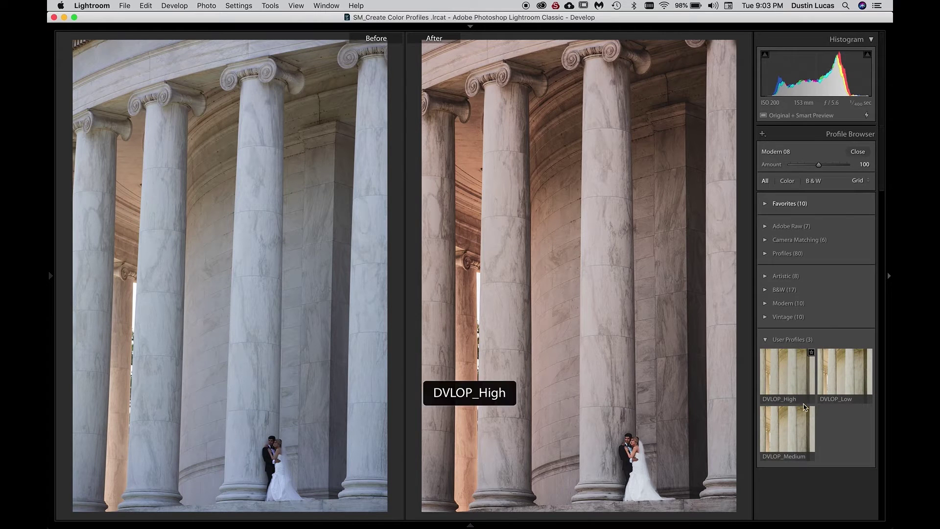
click(794, 432)
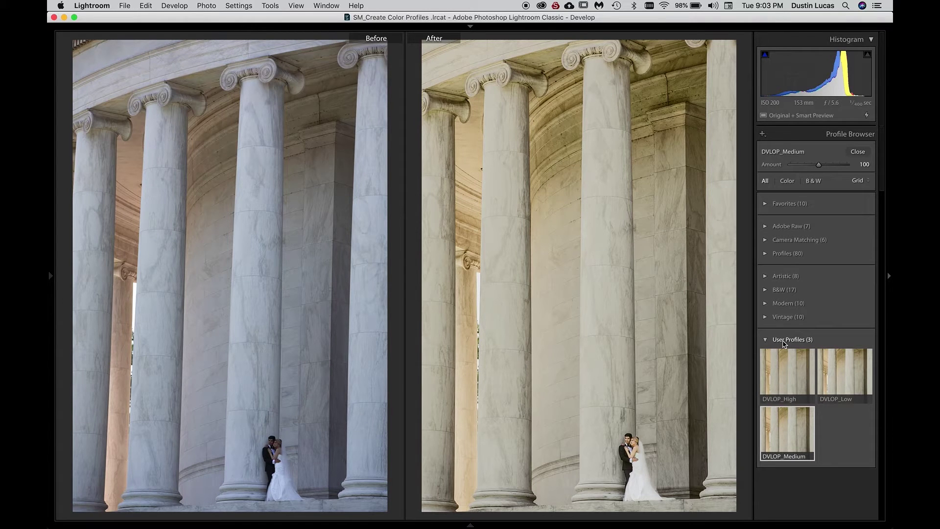
drag(820, 165, 807, 168)
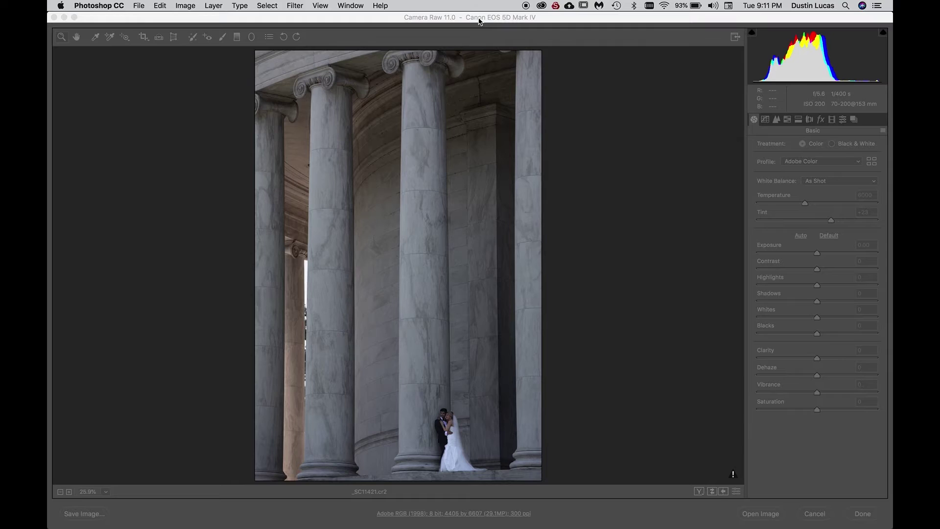
Step: In Camera Raw, show the Presets list and bring up the New Profile dialog with Option held
click(679, 255)
alt+click(679, 253)
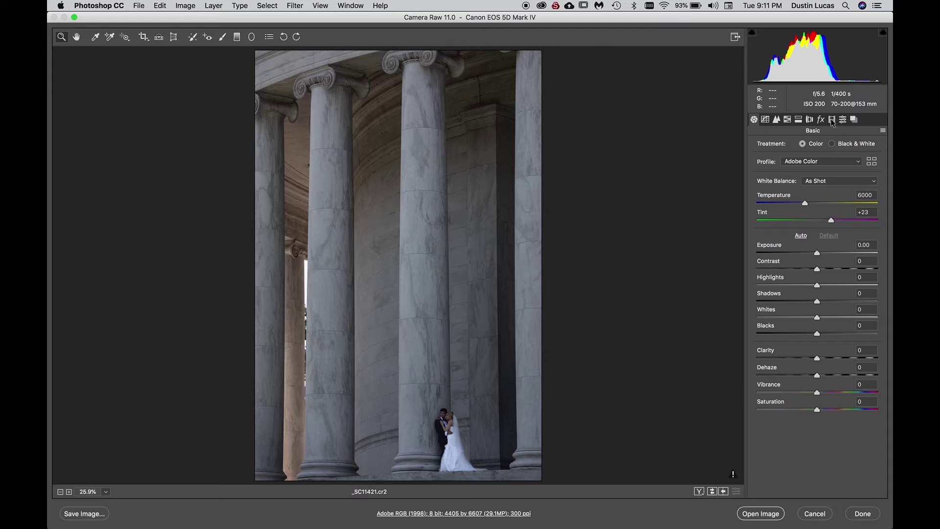
click(842, 120)
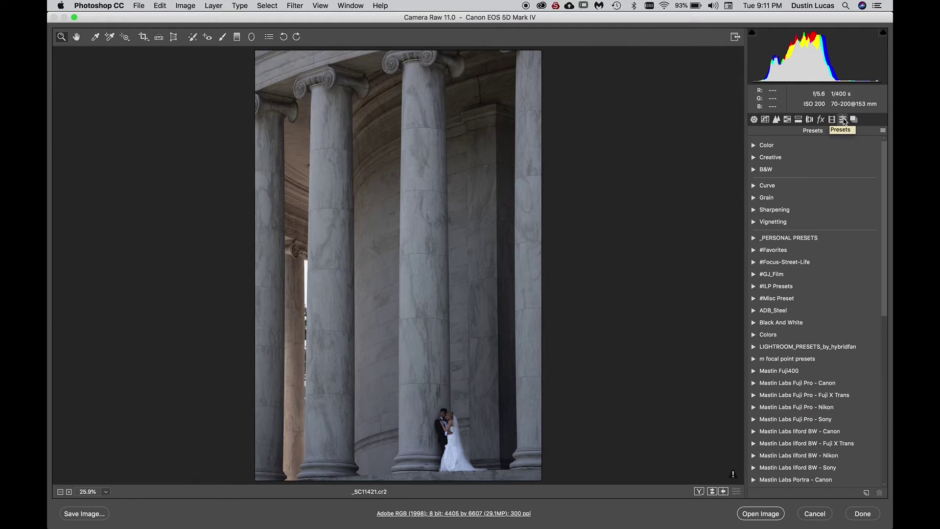
key(alt)
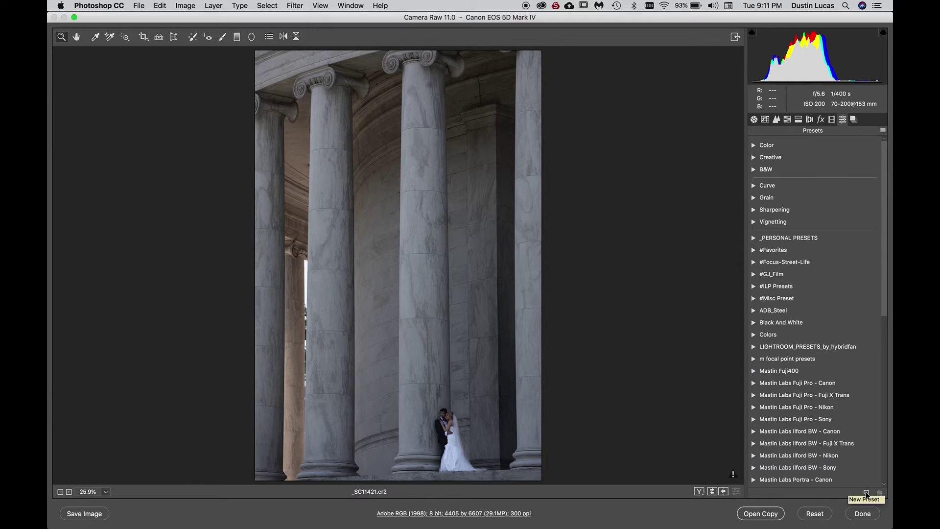
alt+click(866, 492)
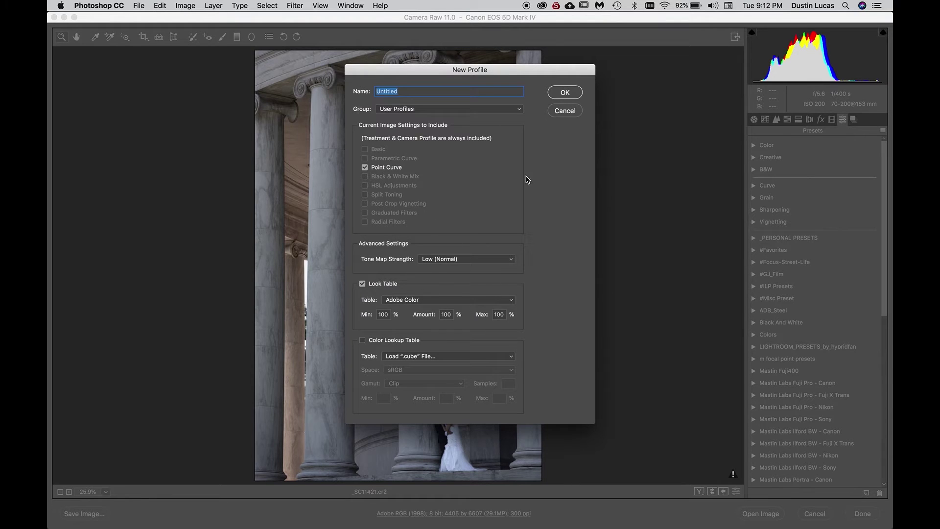
Step: Cancel New Profile and apply the DVLOP V2 profile in the Basic panel
click(565, 111)
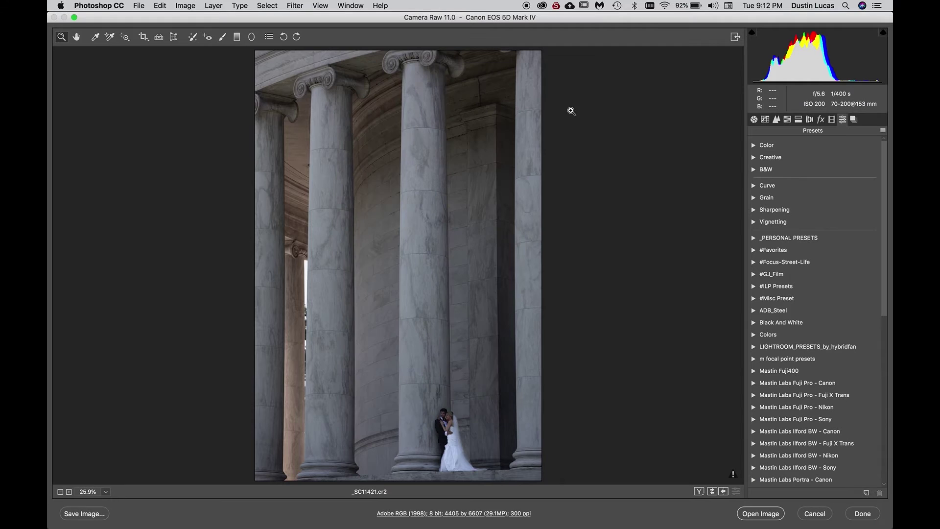
click(755, 121)
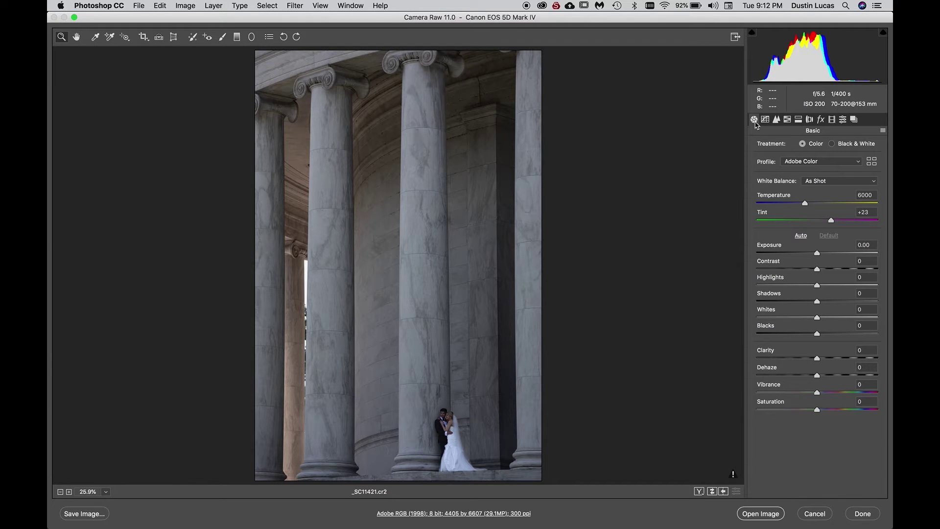
click(823, 163)
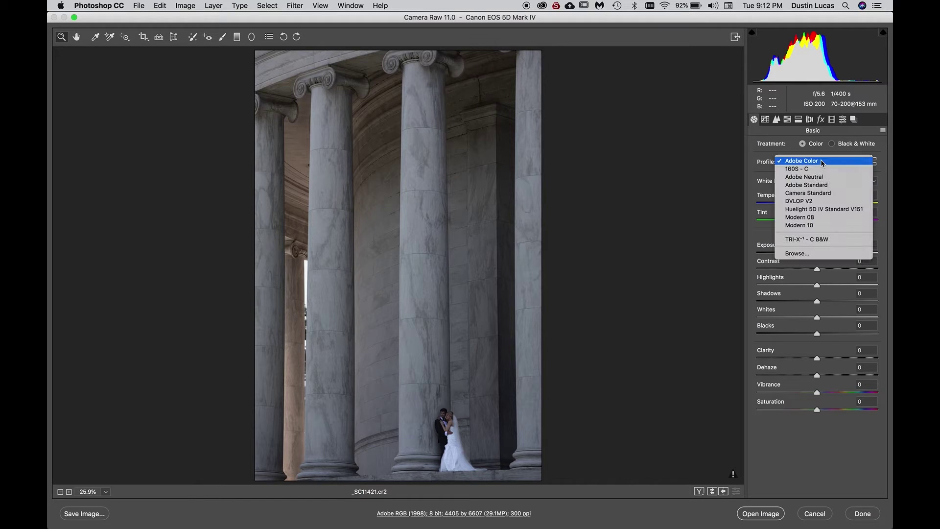
click(758, 165)
click(800, 163)
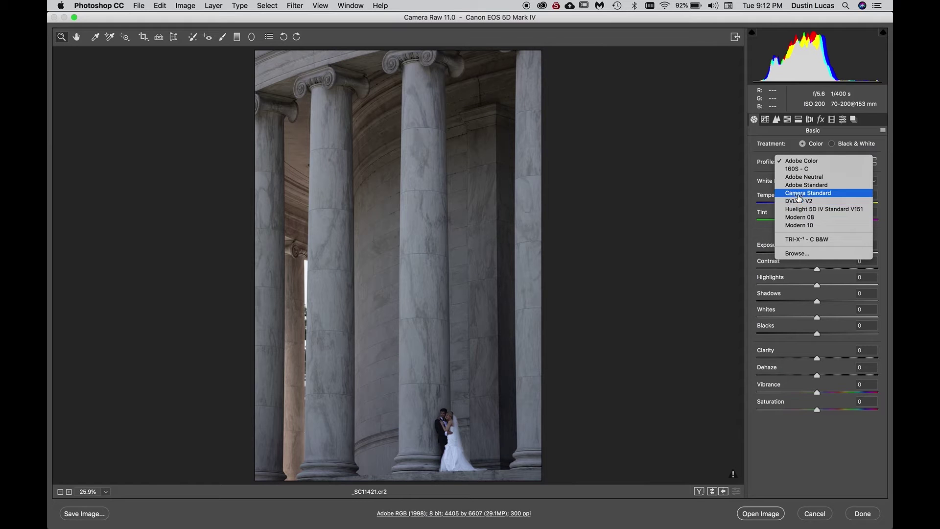
click(799, 202)
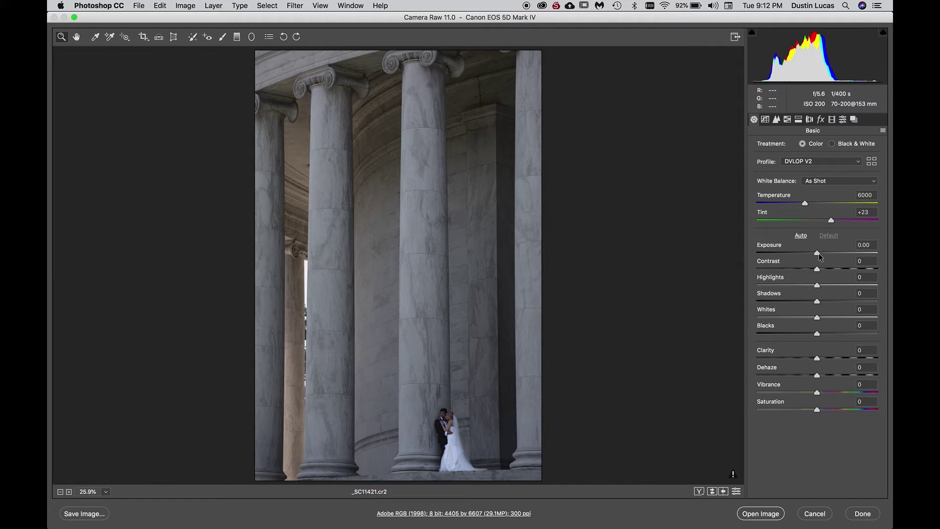
Step: Keep Contrast at 0 and pull Highlights down to -30
drag(817, 269, 828, 270)
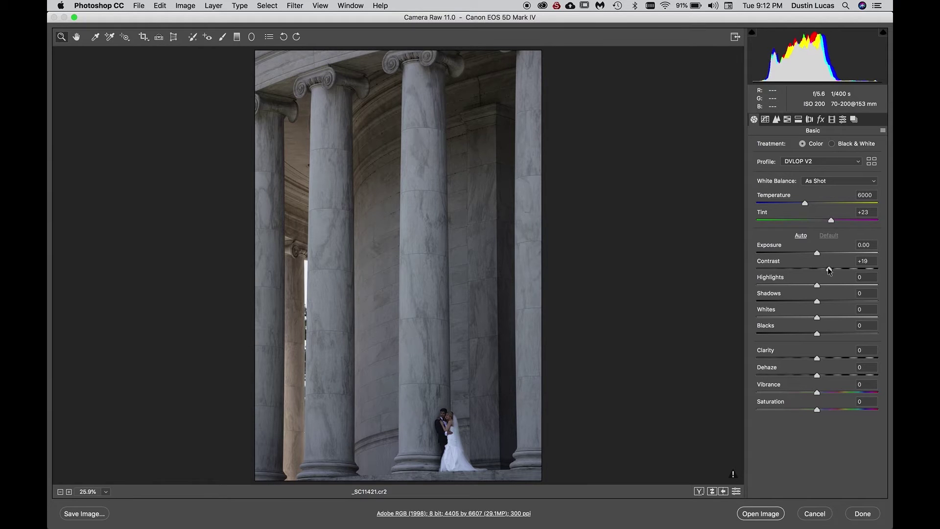
drag(829, 271, 791, 272)
text(0)
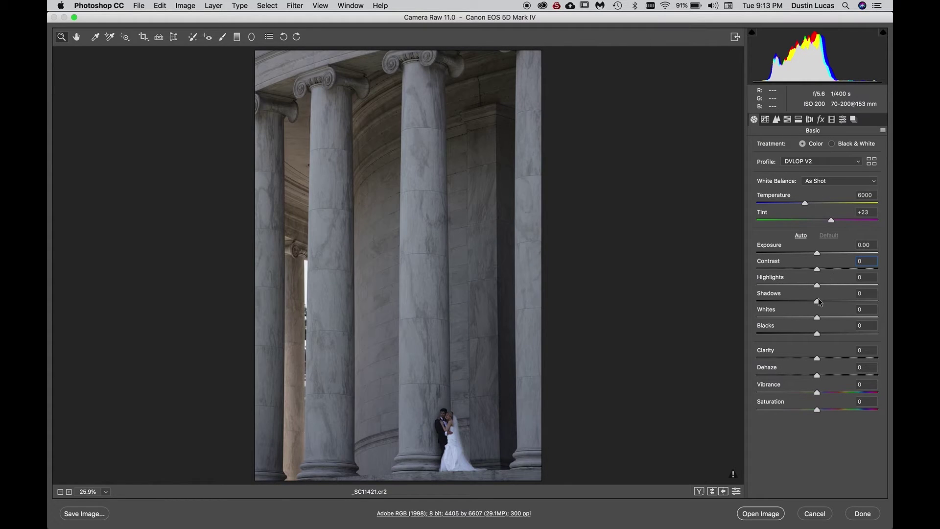
drag(818, 287, 836, 300)
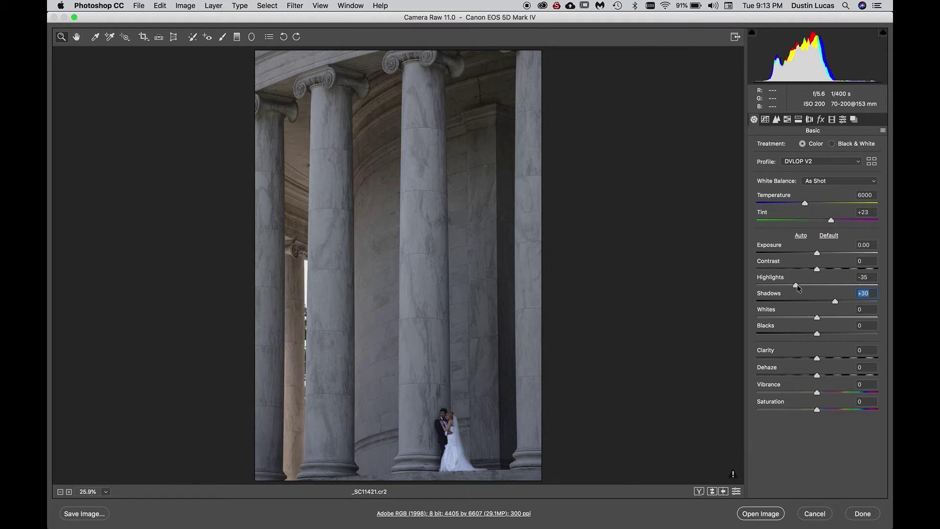
drag(796, 287, 801, 288)
Step: Set Whites to +15 and Blacks to -15
drag(820, 315, 826, 315)
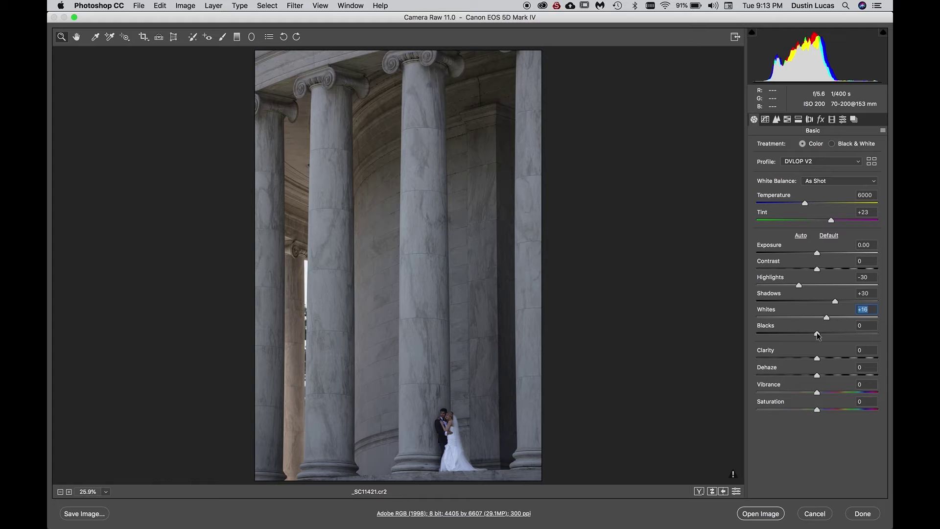
drag(817, 333, 809, 332)
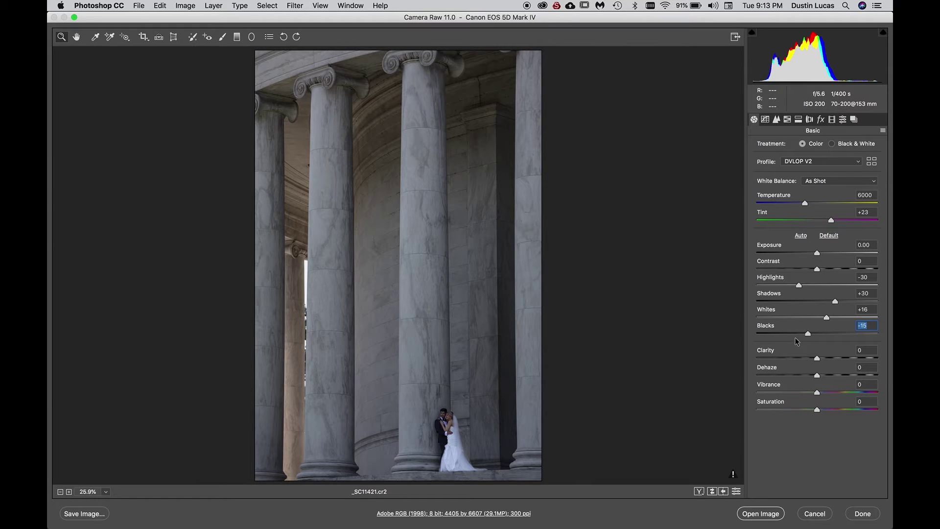
click(866, 310)
key(Up)
key(Tab)
click(865, 310)
key(Down)
key(Tab)
Step: Set Clarity to +25, Vibrance to +25 and Saturation to -5
drag(819, 358, 832, 359)
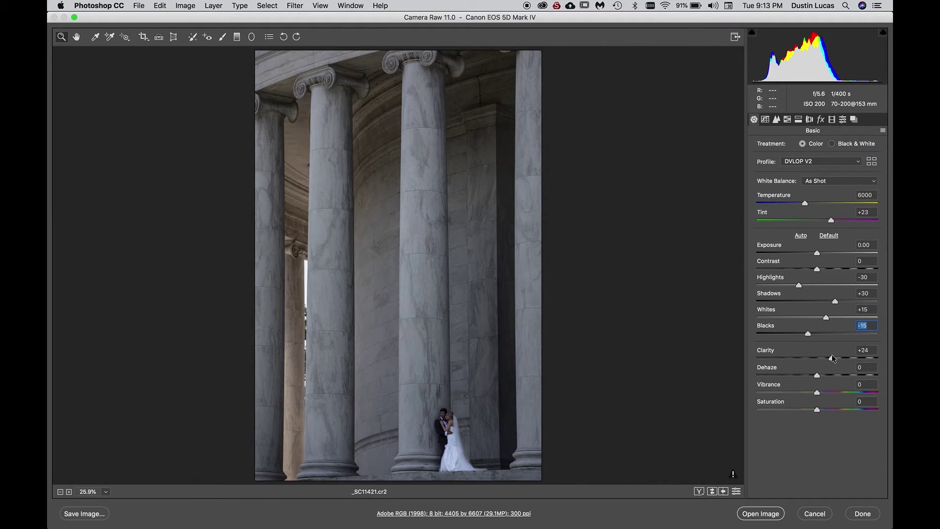
click(865, 350)
text(25)
key(Tab)
key(Tab)
text(25)
key(Tab)
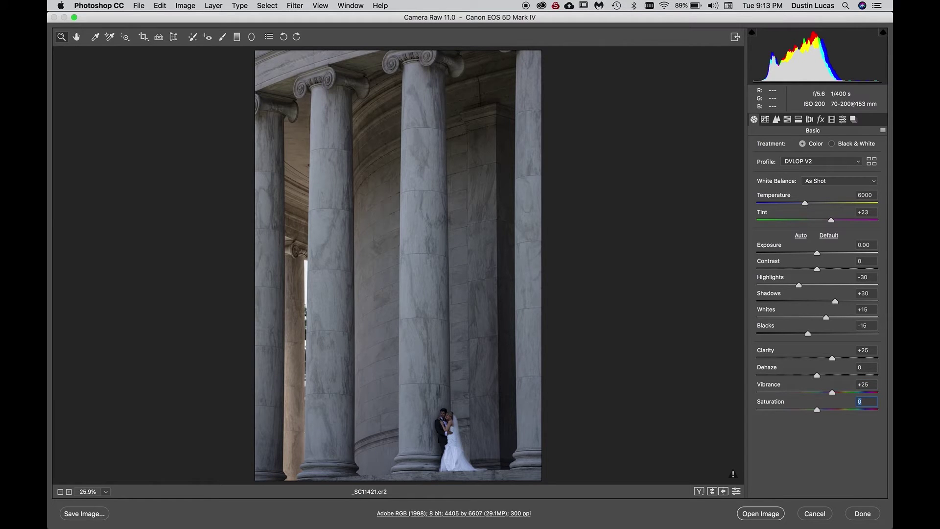
text(-5)
key(Tab)
click(766, 122)
Step: Switch the Tone Curve's Point curve to the RGB channel
click(806, 181)
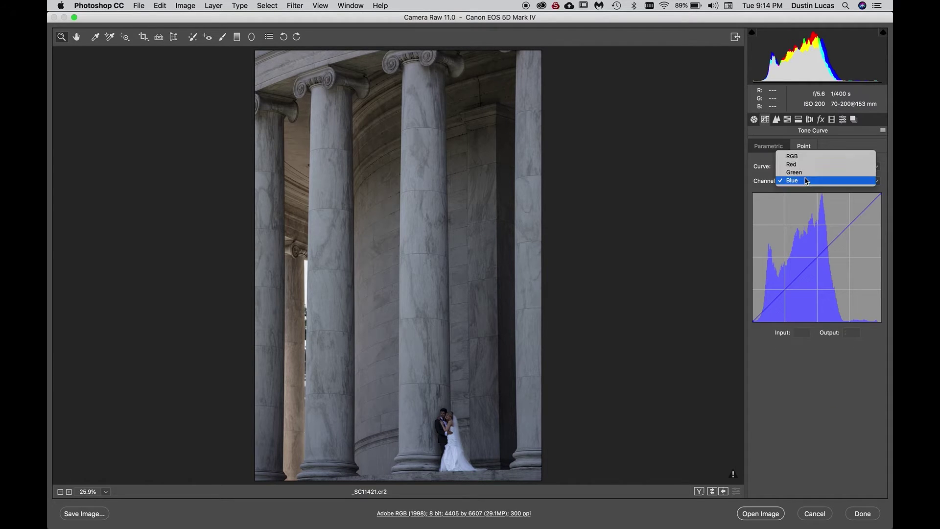
click(803, 156)
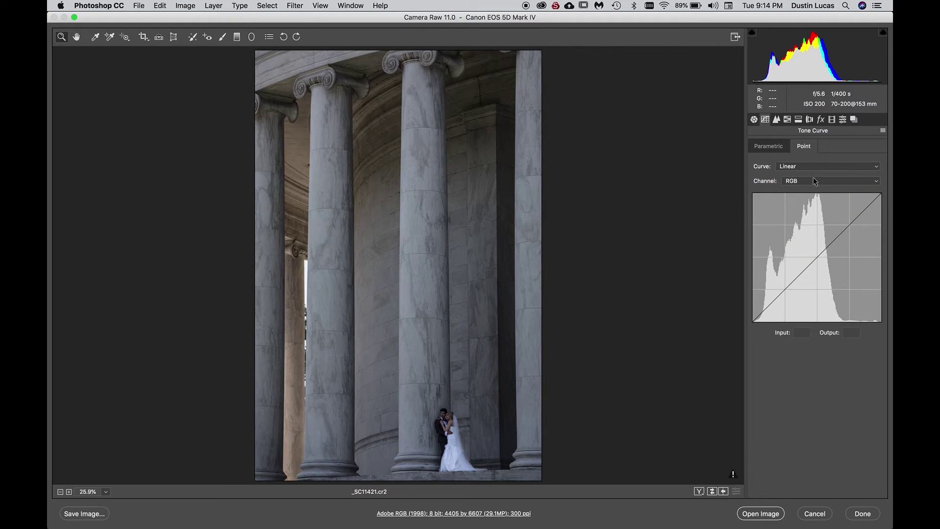
click(764, 145)
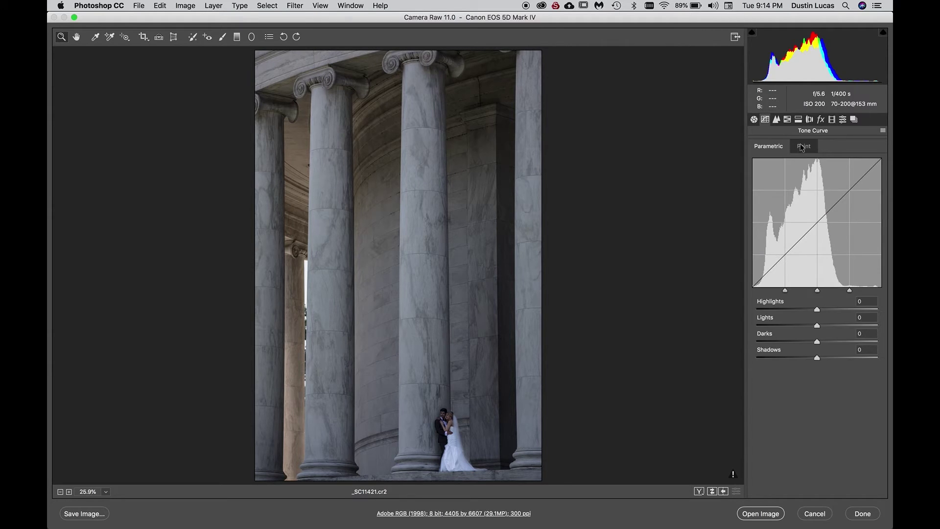
click(803, 151)
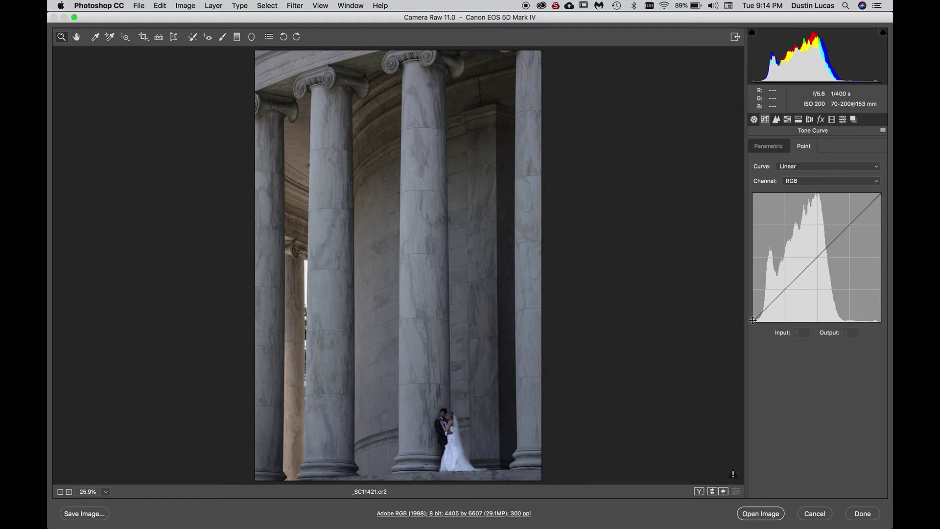
Step: Add points to lift the upper highlights and drop the RGB white point to 245
drag(752, 320, 750, 316)
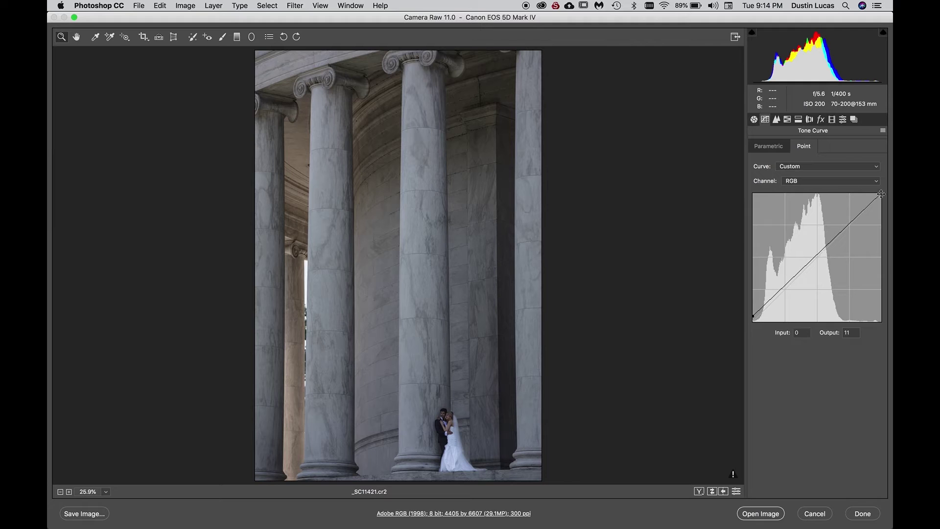
drag(880, 194, 887, 200)
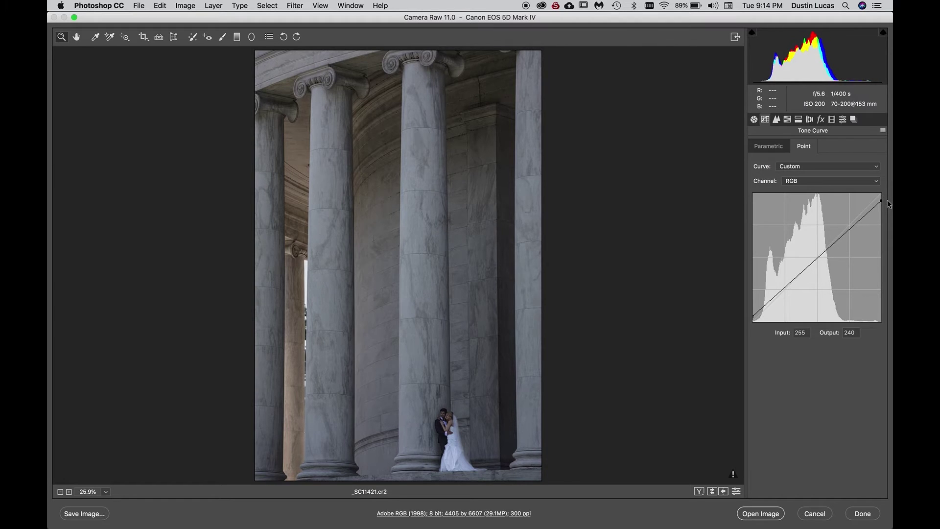
click(817, 258)
drag(853, 227, 850, 234)
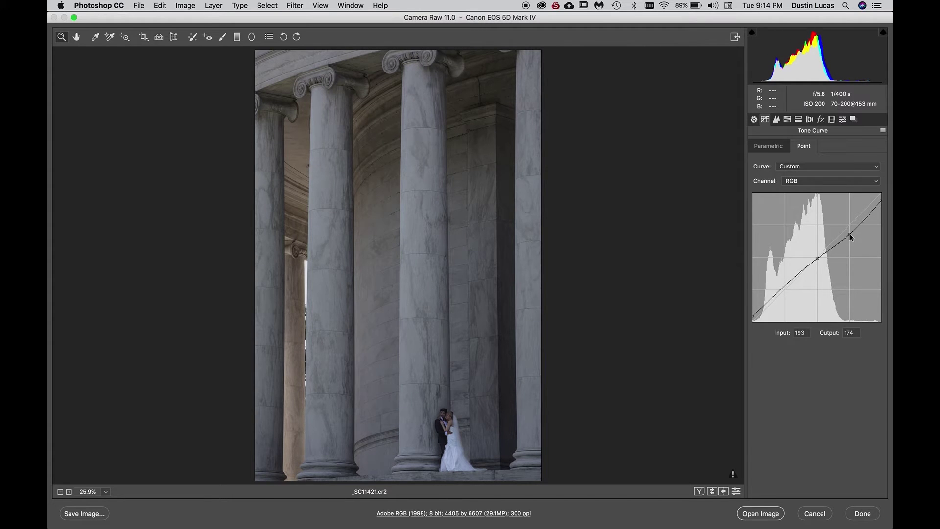
mouse_move(786, 289)
mouse_down()
mouse_move(783, 280)
mouse_move(784, 288)
mouse_up()
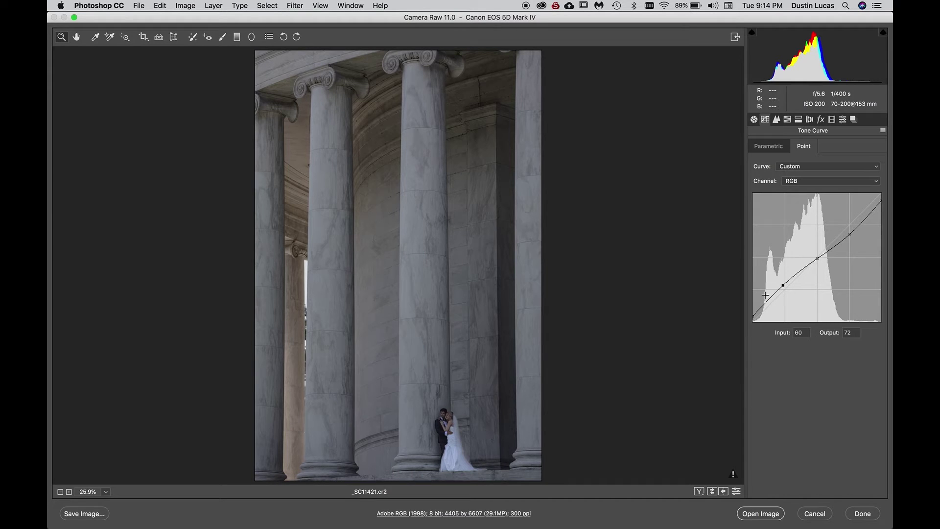
drag(783, 284, 754, 317)
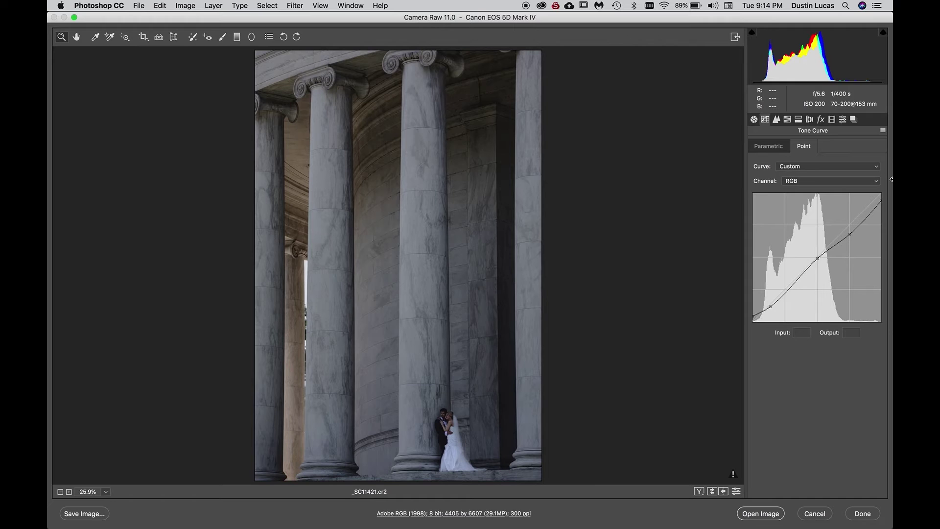
drag(851, 234, 847, 227)
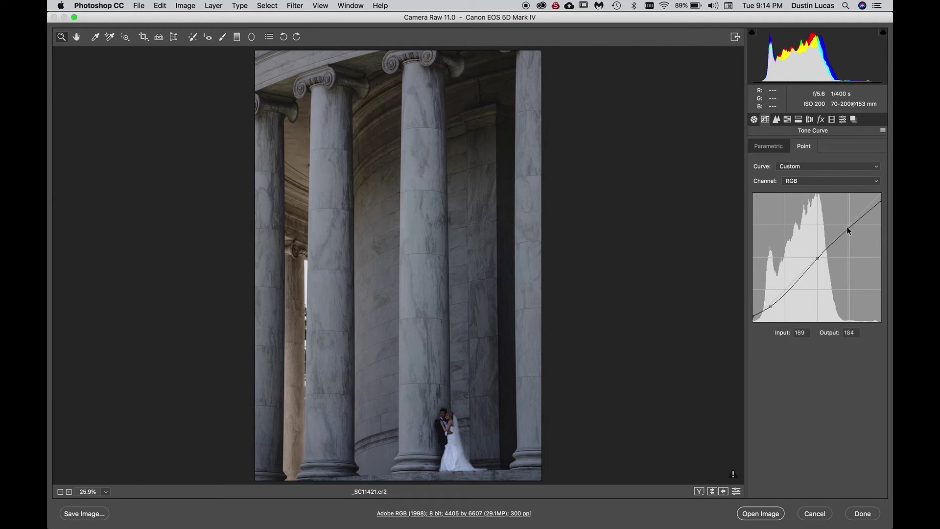
click(881, 199)
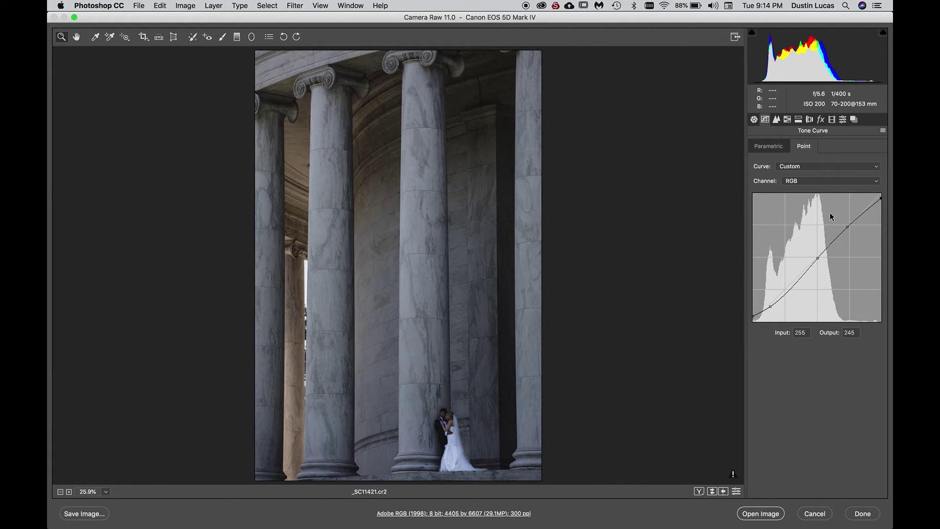
Step: Lower HSL saturation: Reds -8, Oranges -5, Yellows -4, Blues -20
click(777, 121)
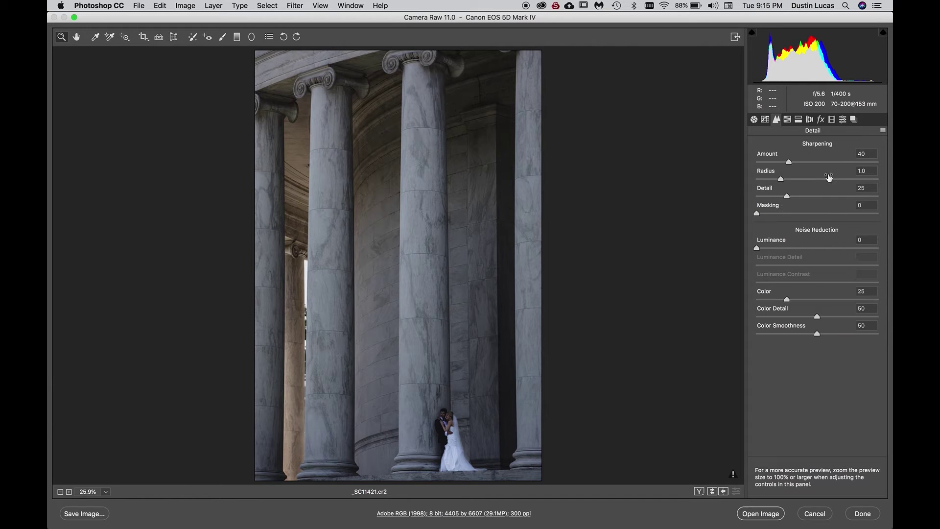
click(788, 119)
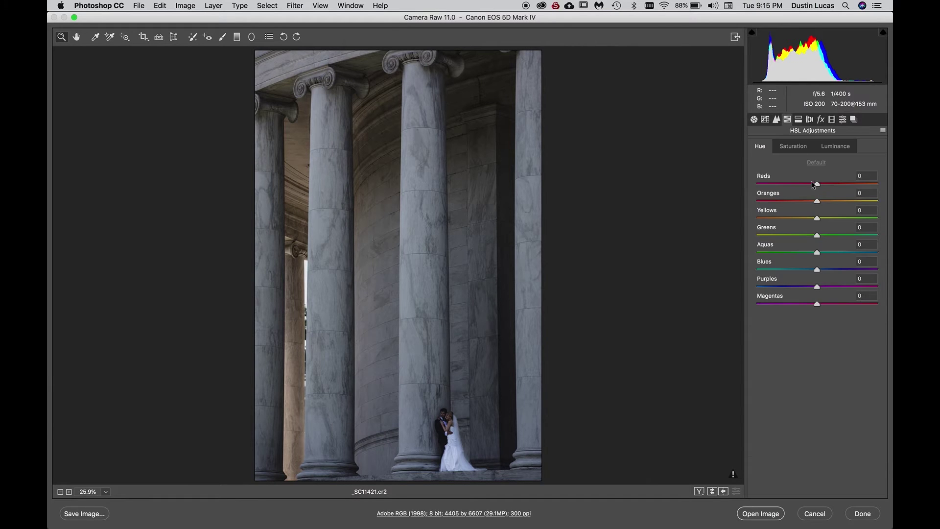
click(791, 147)
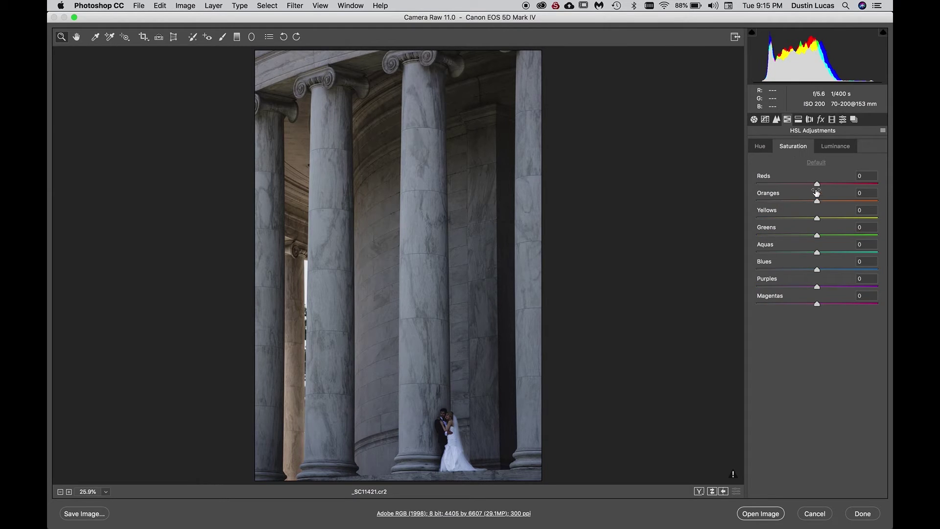
drag(817, 186, 815, 220)
mouse_move(817, 269)
mouse_down()
mouse_move(775, 283)
mouse_move(805, 275)
mouse_up()
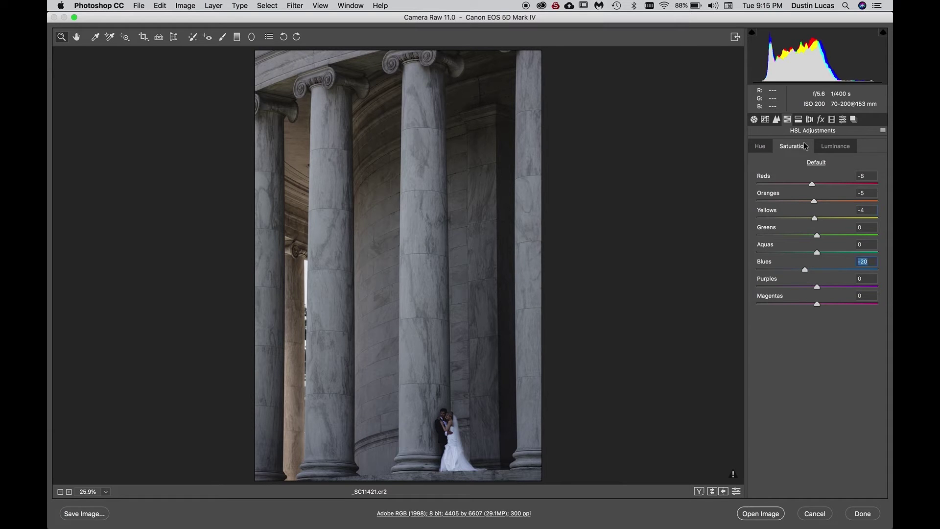
Step: On the Blue point curve, raise the black point to output 12 and lower the top to 238
click(776, 120)
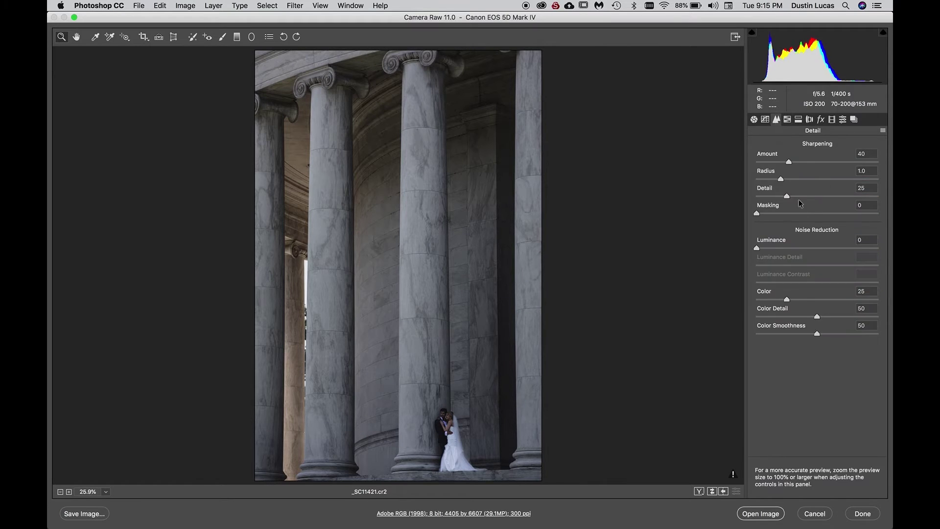
click(766, 121)
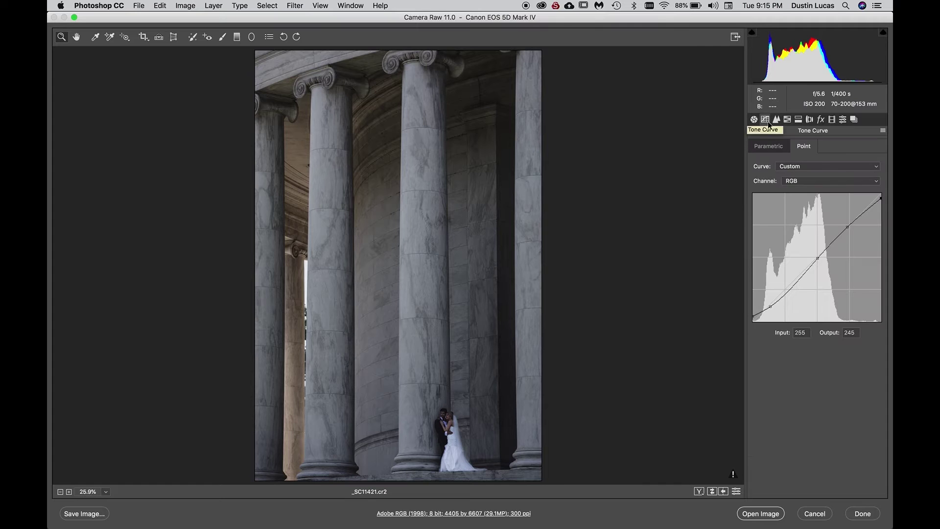
click(810, 180)
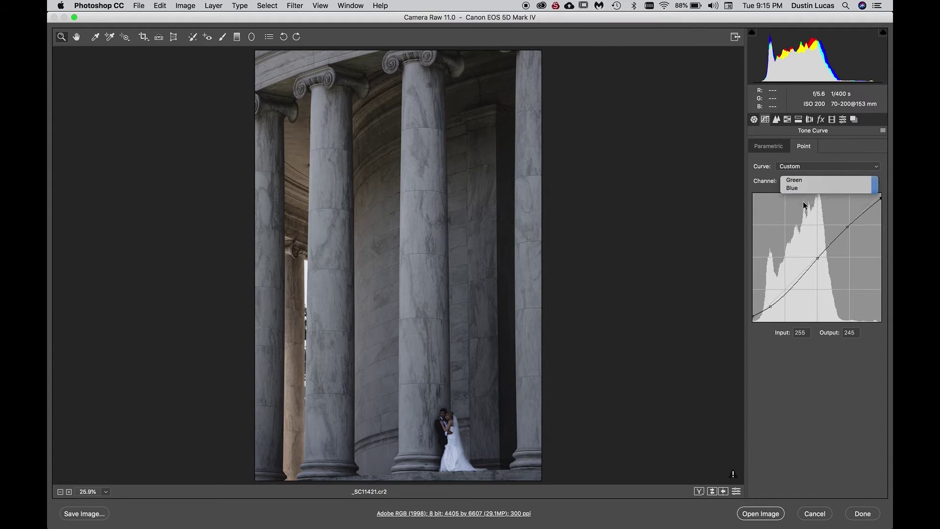
click(803, 205)
mouse_move(754, 320)
mouse_down()
mouse_move(767, 320)
mouse_move(753, 324)
mouse_up()
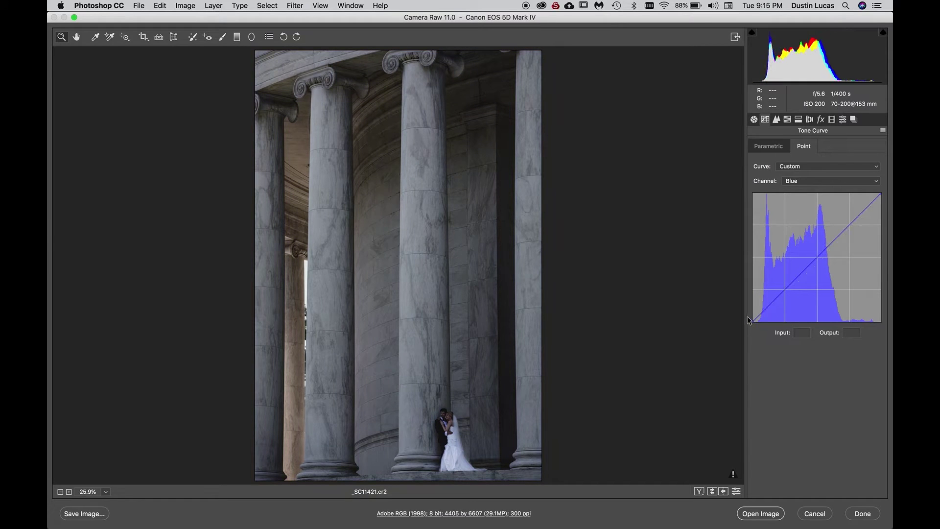
click(751, 320)
drag(750, 320, 745, 313)
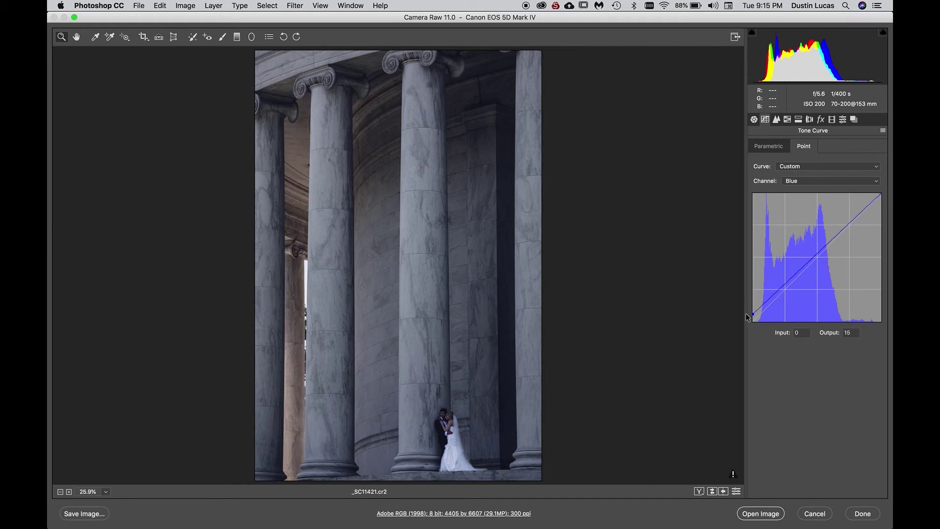
drag(886, 194, 888, 201)
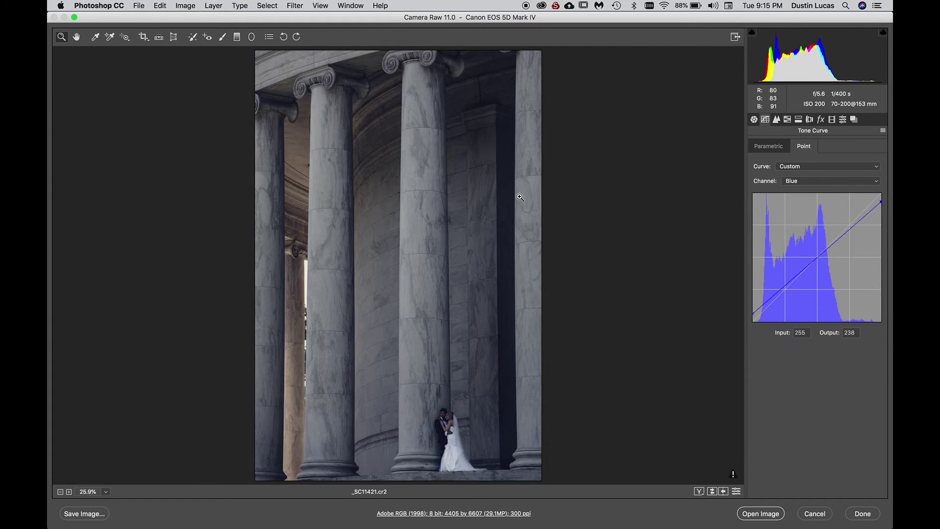
mouse_move(752, 309)
mouse_down()
mouse_move(759, 324)
mouse_move(746, 318)
mouse_up()
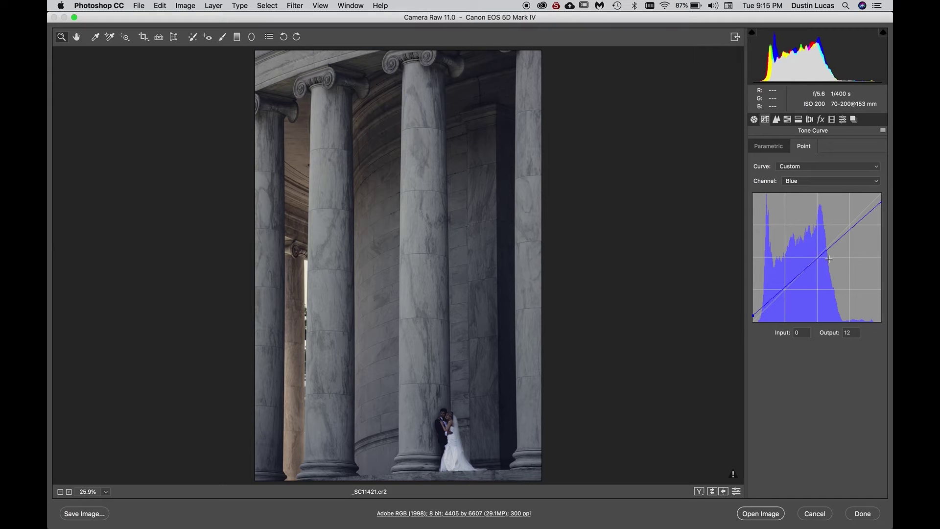
click(777, 120)
Step: Drop Blues saturation to -43
click(789, 119)
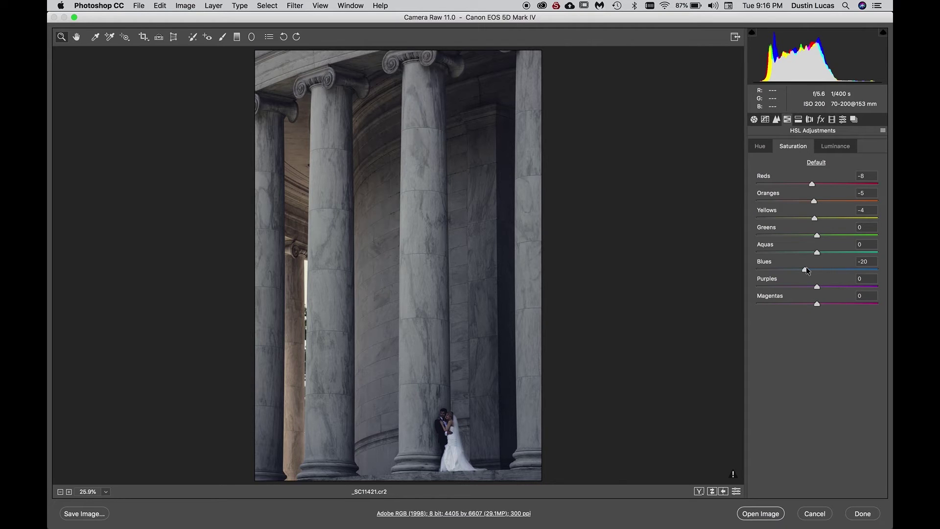
drag(806, 271, 789, 277)
key(Tab)
drag(789, 270, 786, 270)
Step: Raise luminance: Reds +4, Oranges +8, Yellows +6, Blues +29
click(832, 150)
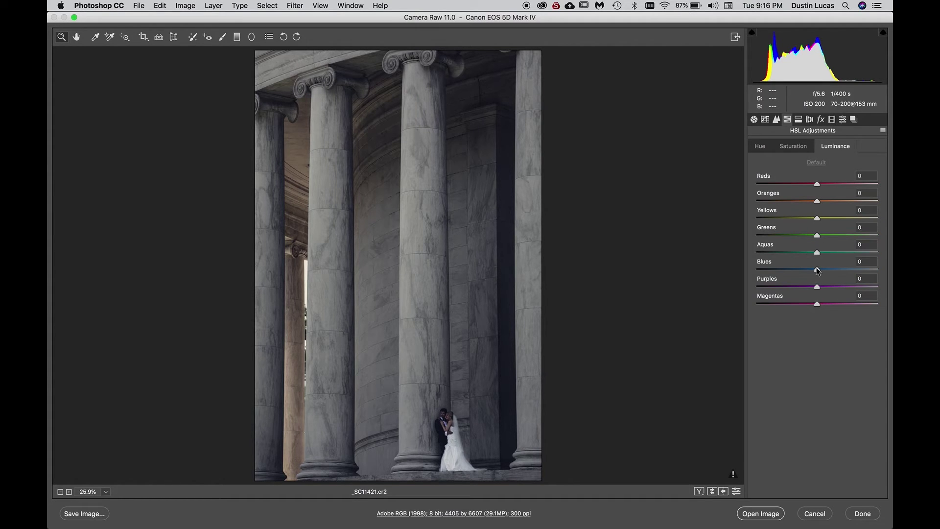
mouse_move(817, 270)
mouse_down()
mouse_move(833, 274)
mouse_move(834, 263)
mouse_up()
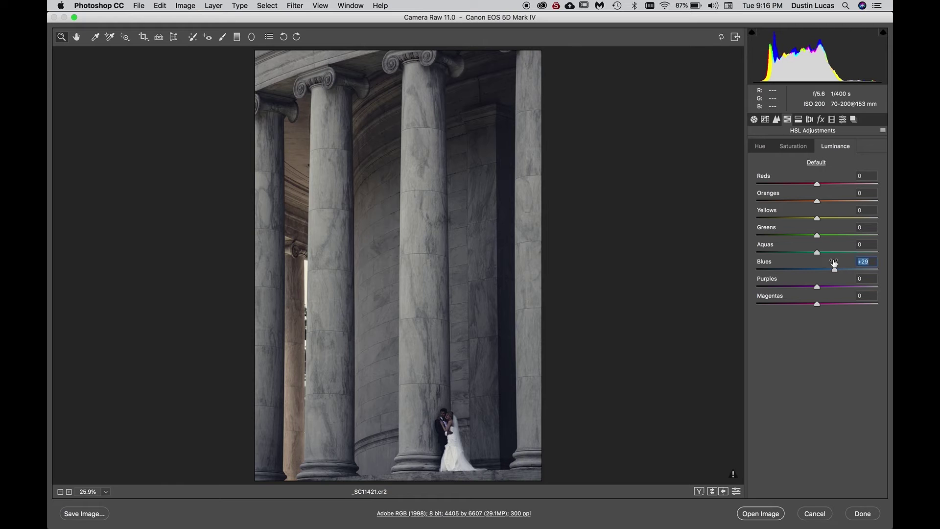
drag(816, 201, 820, 185)
drag(820, 224, 823, 221)
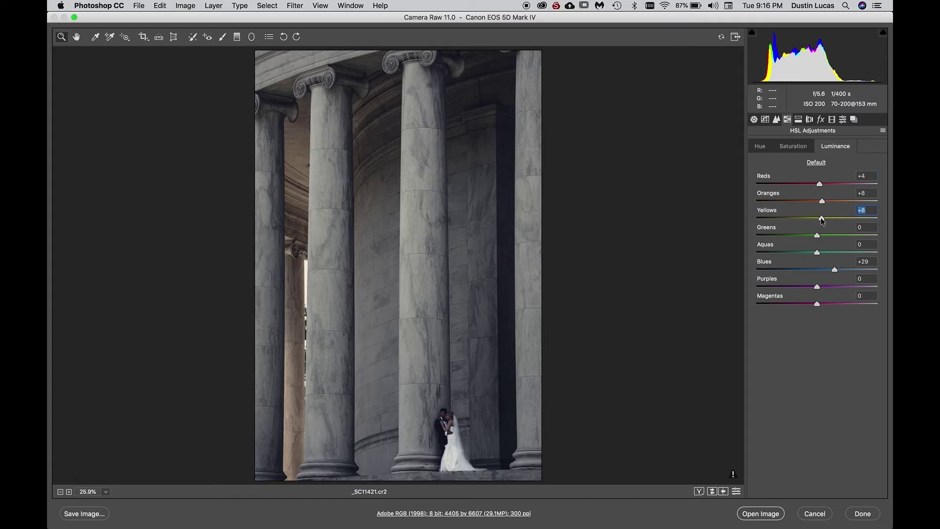
click(799, 120)
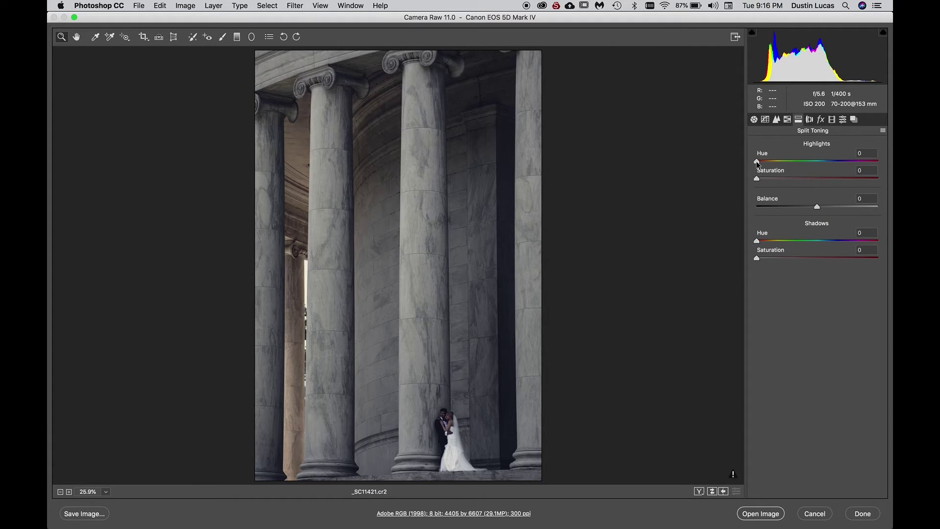
Step: Set Split Toning highlights to Hue 59, Saturation 6 and shadows to Hue 233, Saturation 8
drag(757, 161, 764, 180)
drag(757, 240, 835, 240)
drag(757, 256, 768, 254)
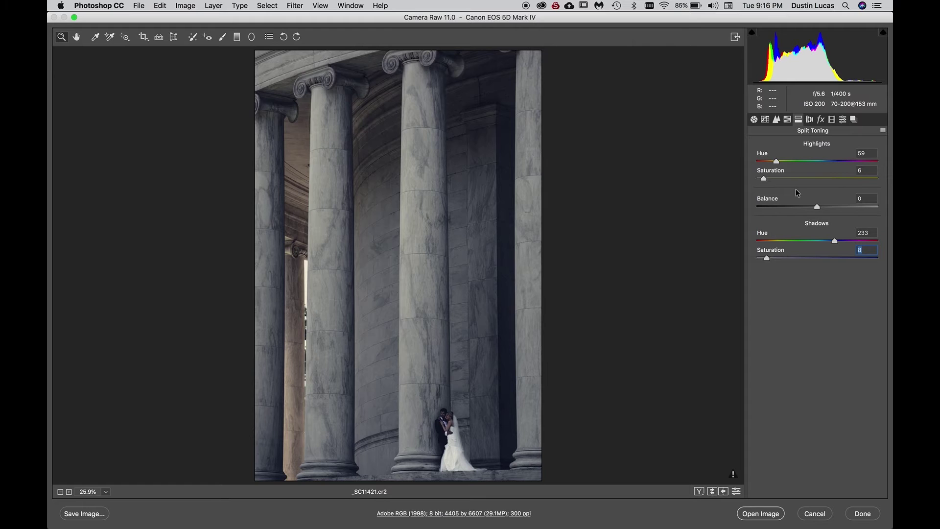
Step: Move through the Lens, Effects and Calibration tabs to Presets, then Alt-click New Preset for a new profile
click(809, 119)
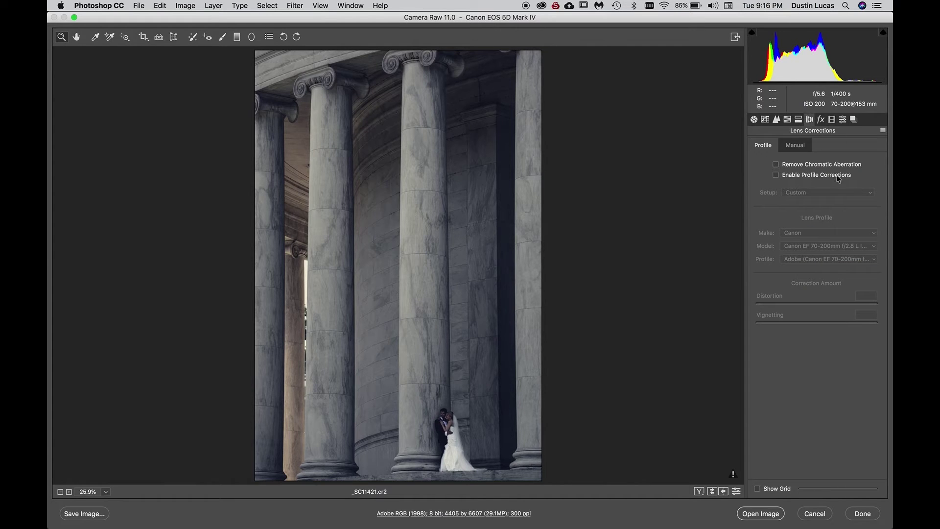
click(821, 119)
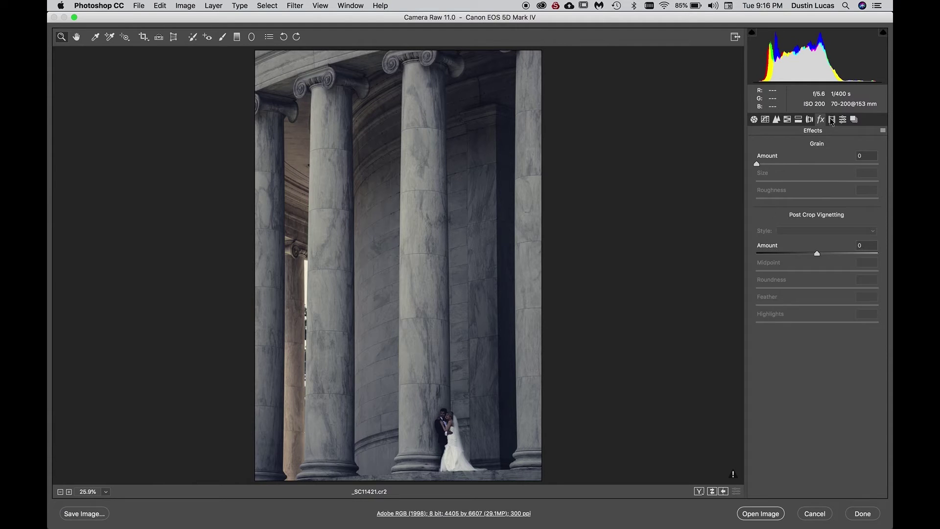
click(832, 120)
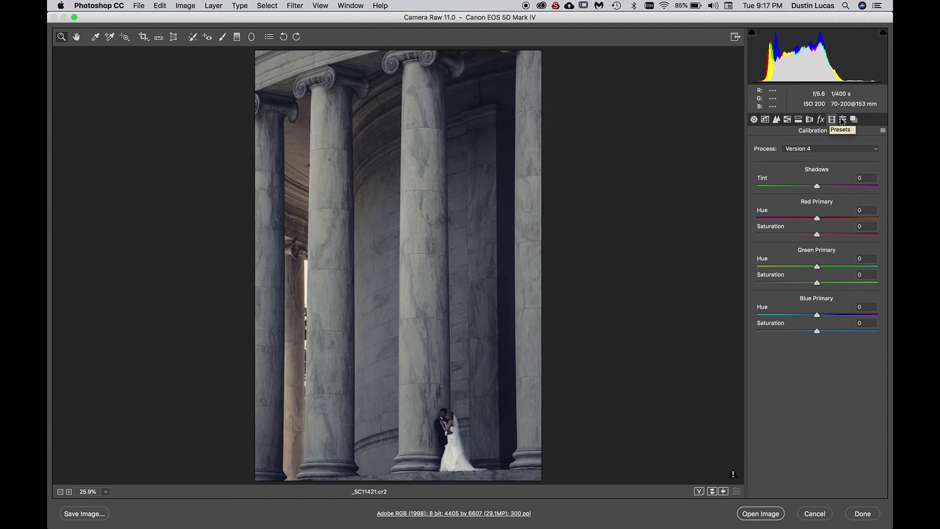
click(842, 120)
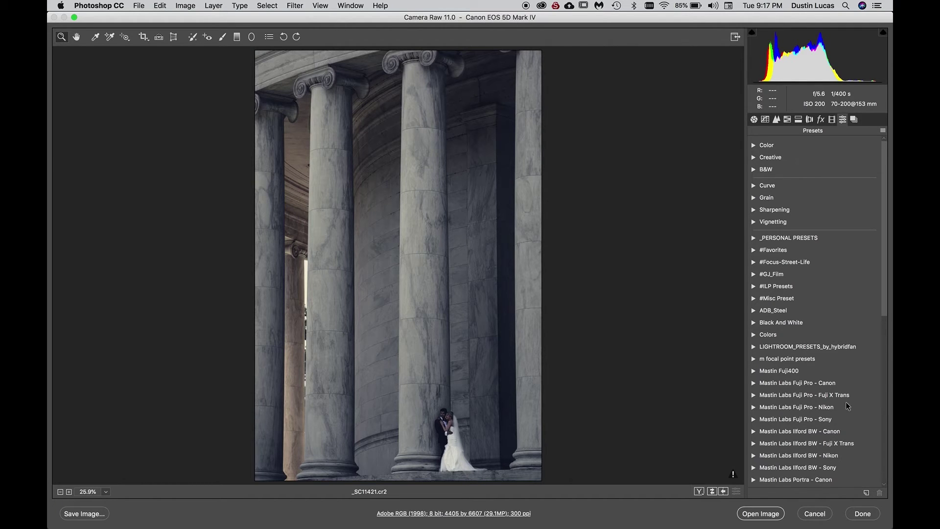
key(alt)
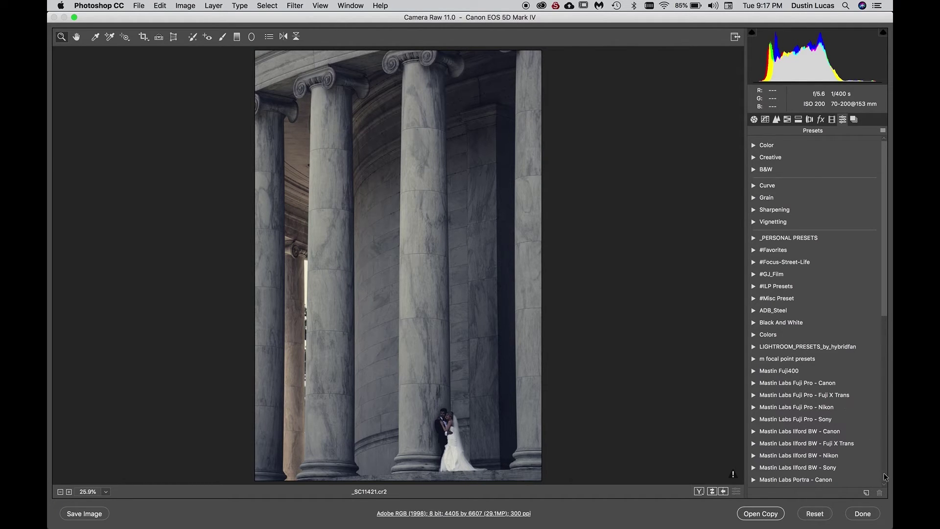
alt+click(867, 493)
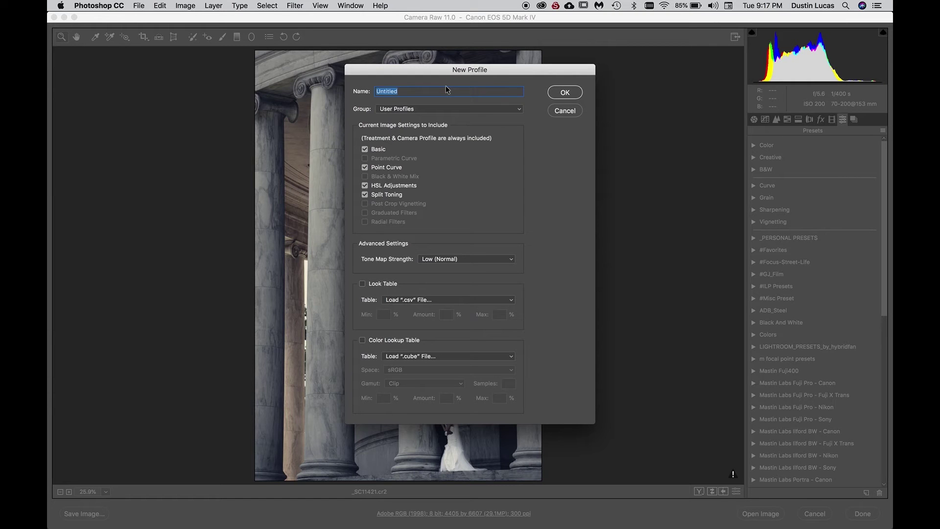
Step: Name the new profile 'Warm/Cool Matte' and keep its group as User Profiles
text(Warm/Cool Matte)
click(421, 109)
click(420, 109)
Step: Set Tone Map Strength to Medium and tick Color Lookup Table to browse for a LUT file
click(469, 261)
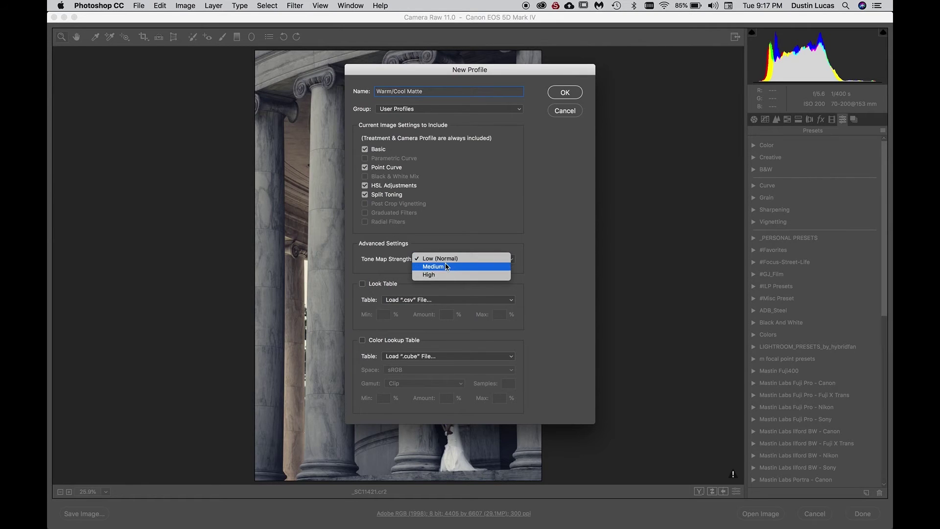
click(446, 266)
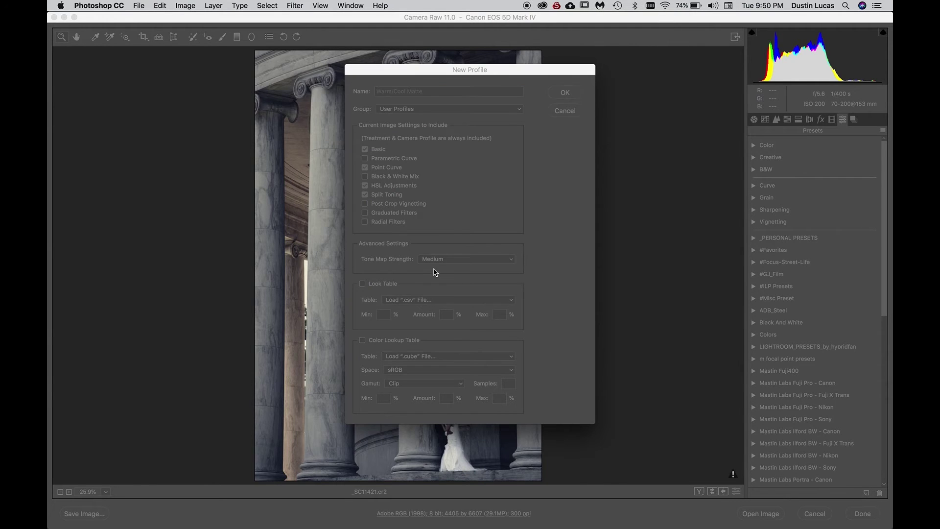
click(435, 272)
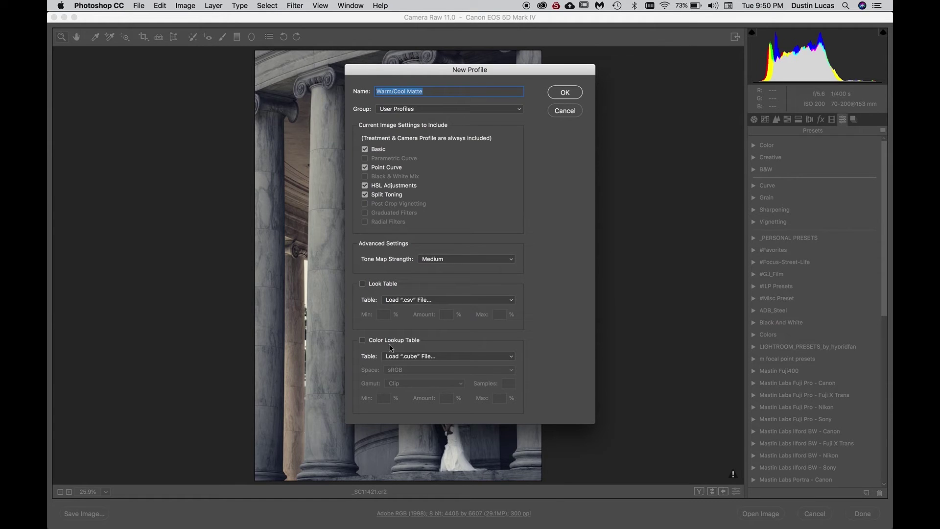
click(363, 340)
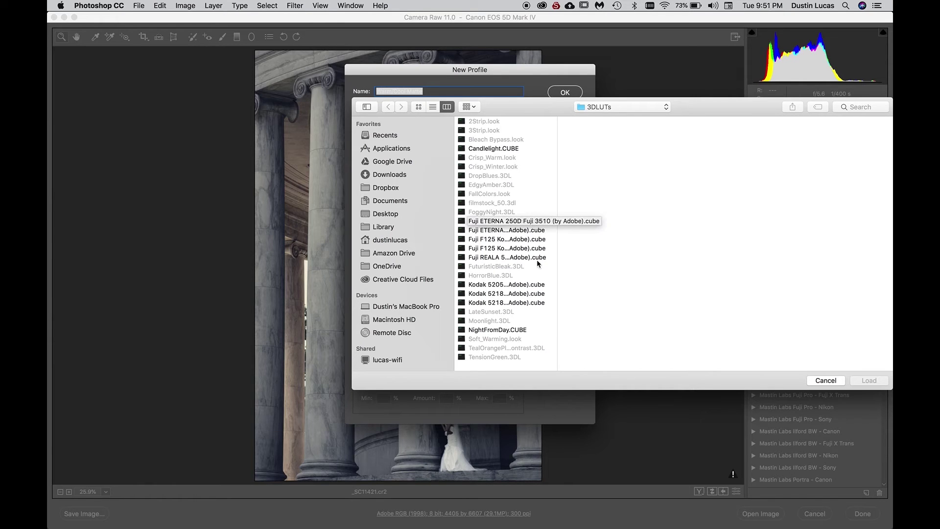
Step: Look through the 3DLUTs folder list, then cancel the lookup file browser without loading a table
scroll(537, 263, down, 2)
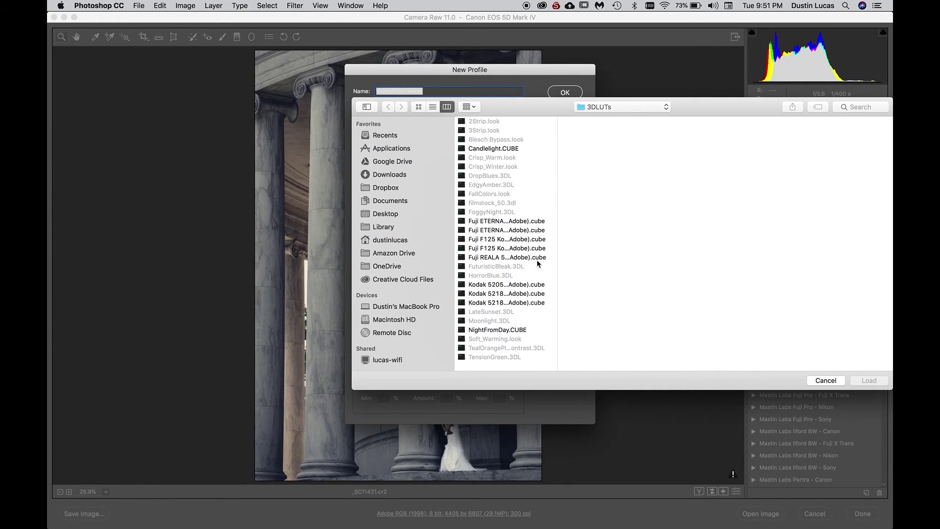
click(606, 109)
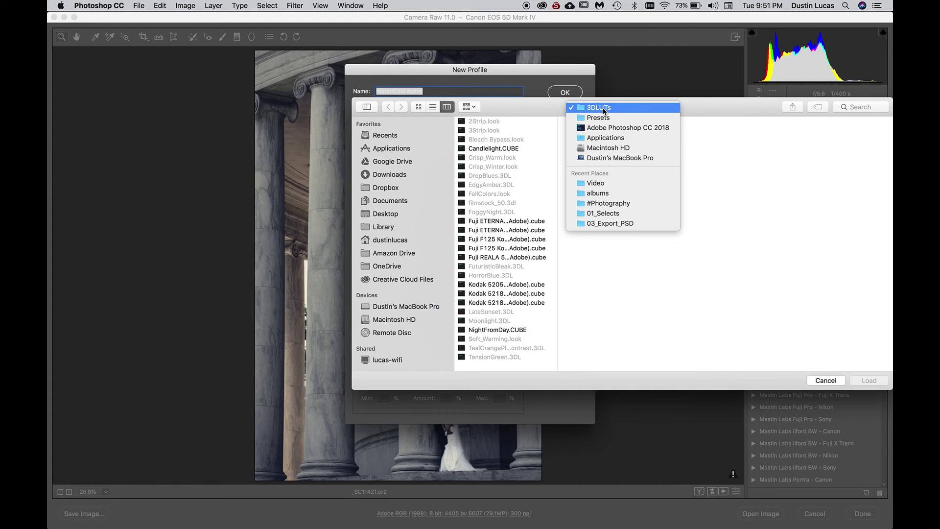
click(549, 113)
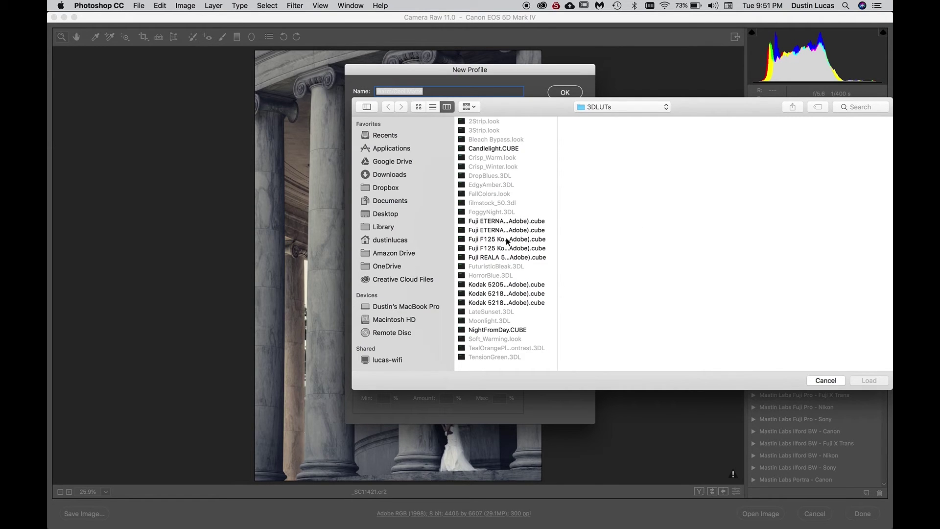
click(824, 380)
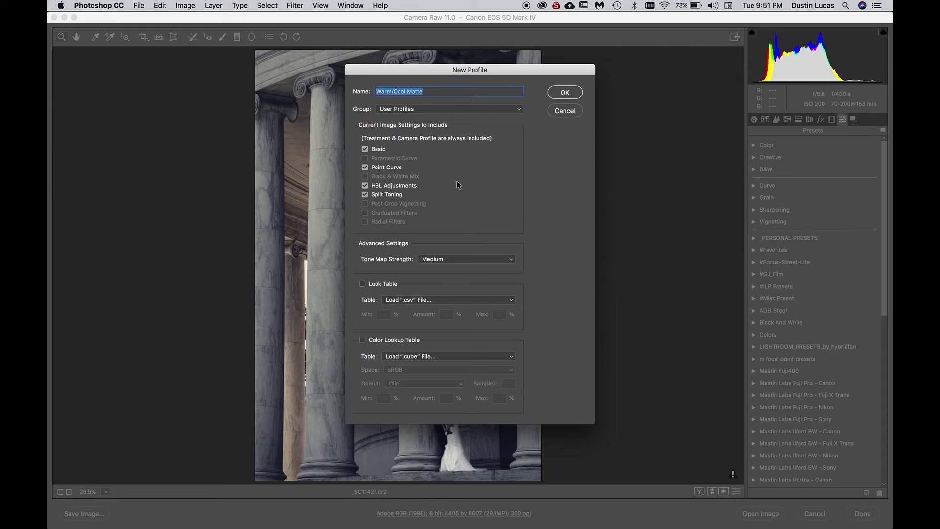
Step: Save the Warm/Cool Matte profile and bring up the Basic panel's full profile browser
click(568, 92)
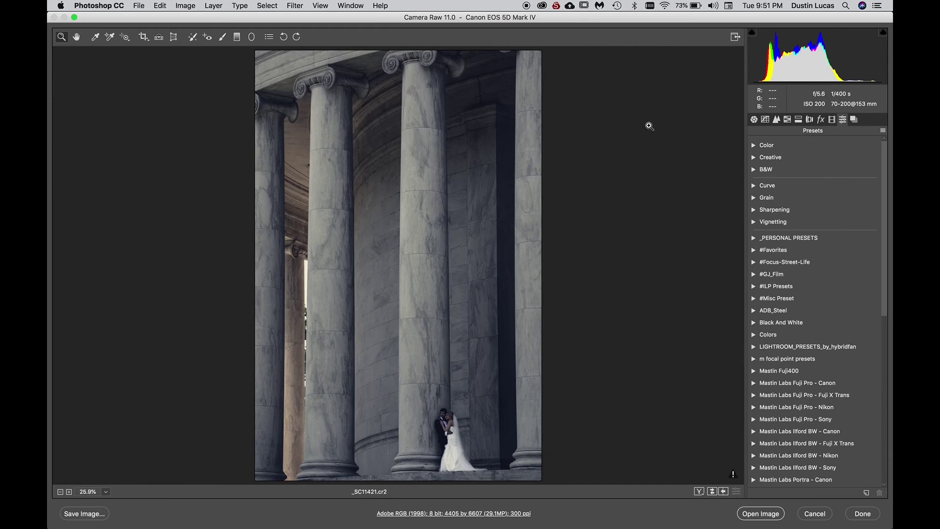
click(754, 120)
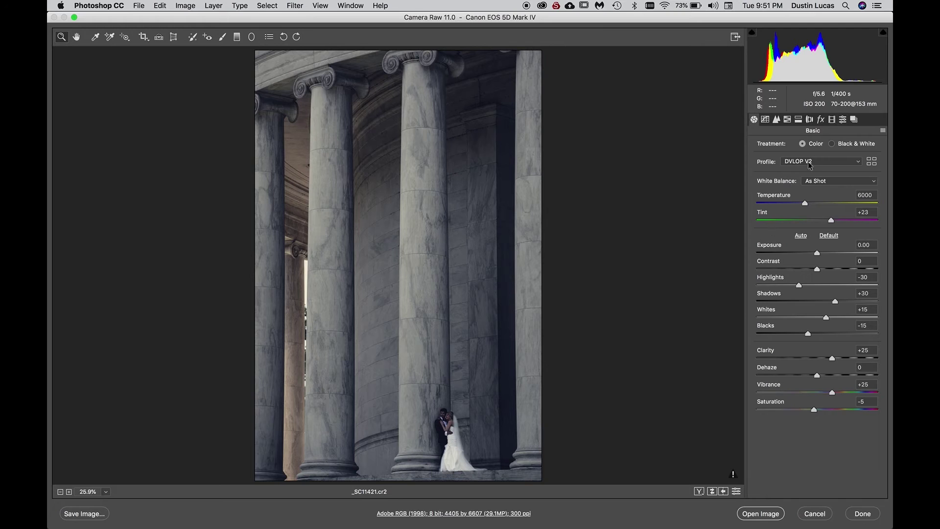
click(810, 162)
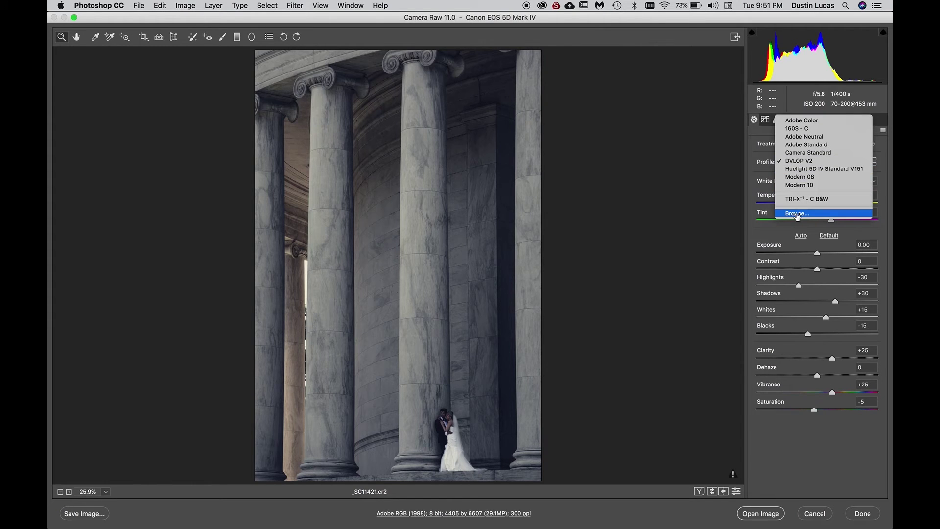
click(797, 213)
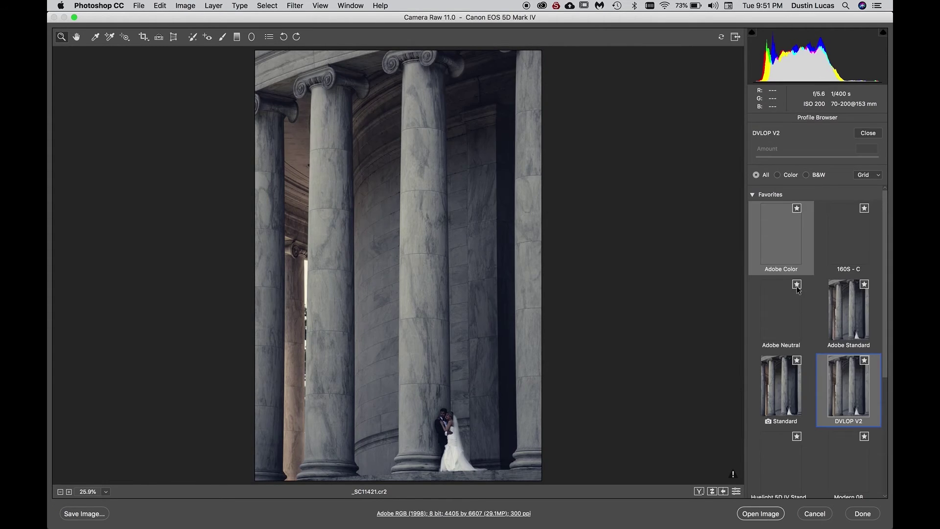
Step: Apply Warm/Cool Matte from User Profiles, close the browser, and reset the Basic sliders to default
scroll(797, 318, down, 3)
click(753, 488)
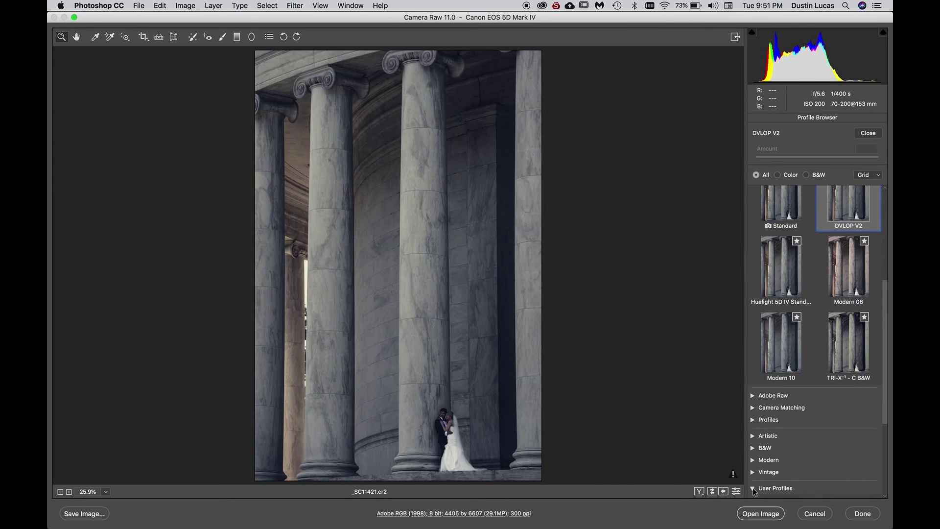
scroll(796, 447, down, 3)
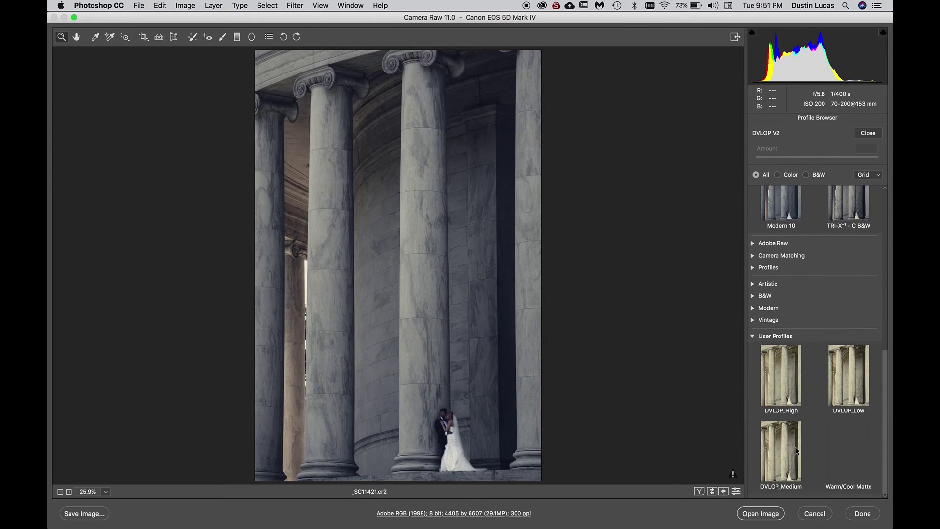
click(837, 460)
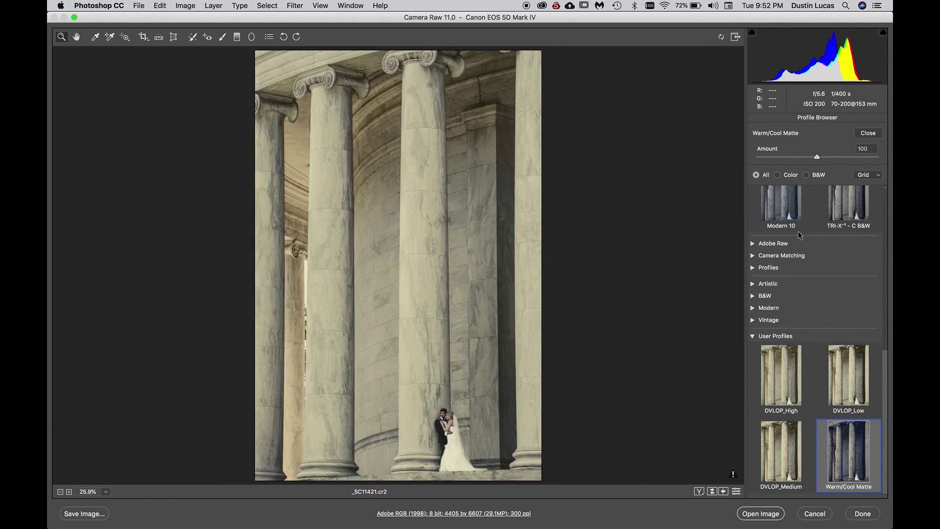
click(867, 134)
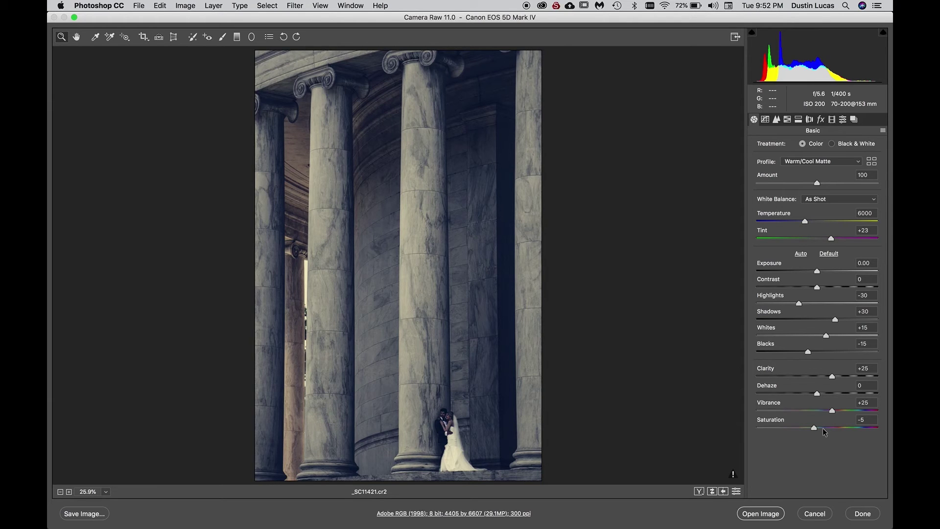
click(834, 258)
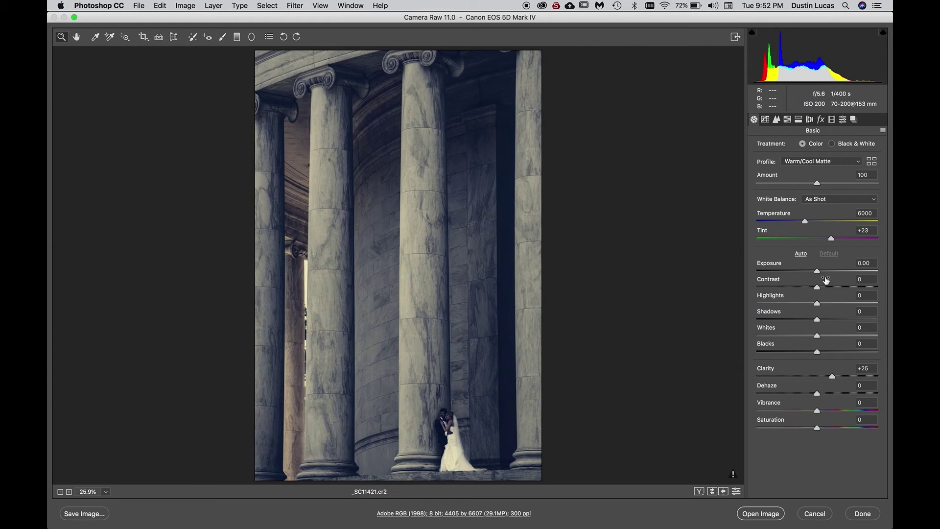
Step: After trial Exposure and Shadows tweaks, return both Shadows and Exposure to 0
drag(817, 272, 822, 273)
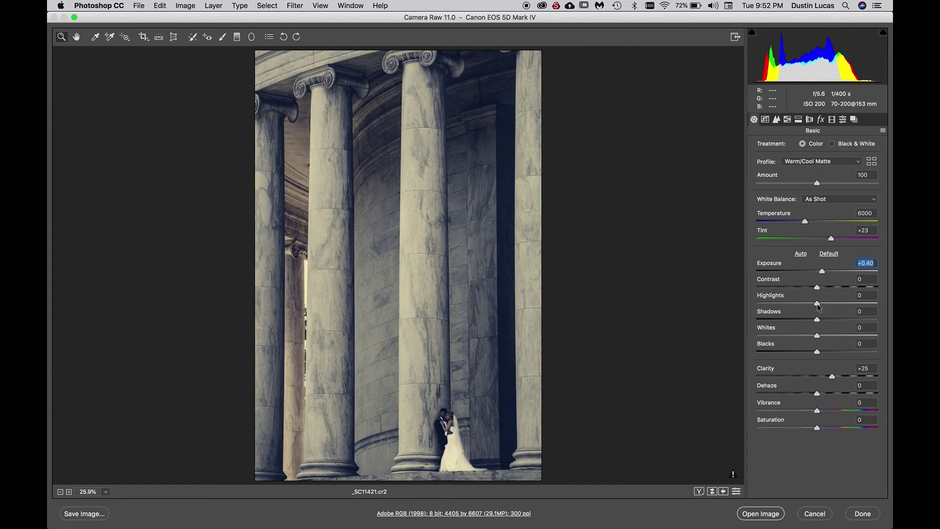
drag(817, 319, 851, 320)
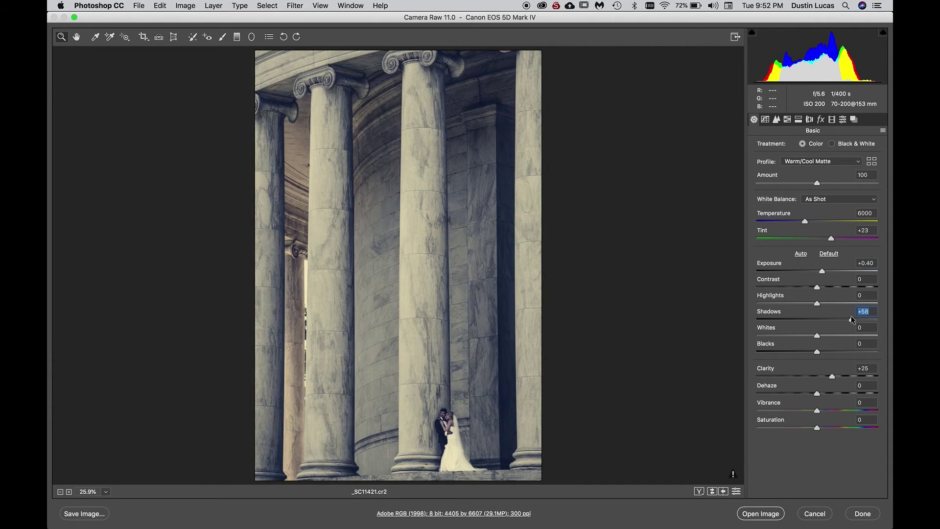
double_click(852, 320)
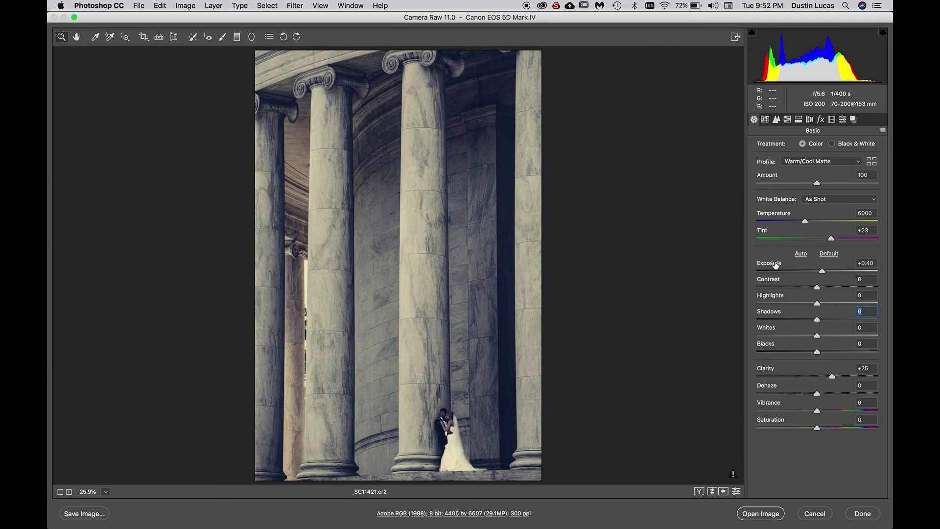
click(775, 264)
text(0)
key(Return)
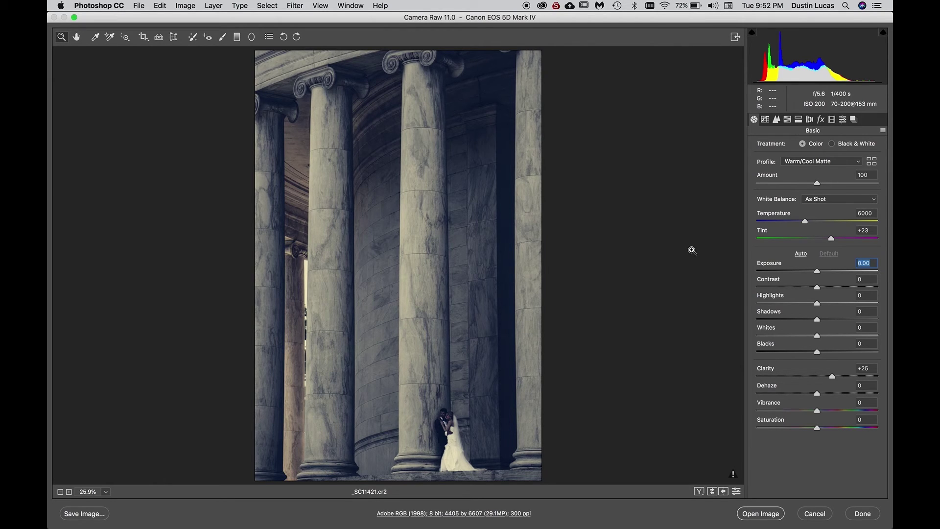
key(super+Tab)
key(super+Tab)
key(super+Tab)
key(super+Tab)
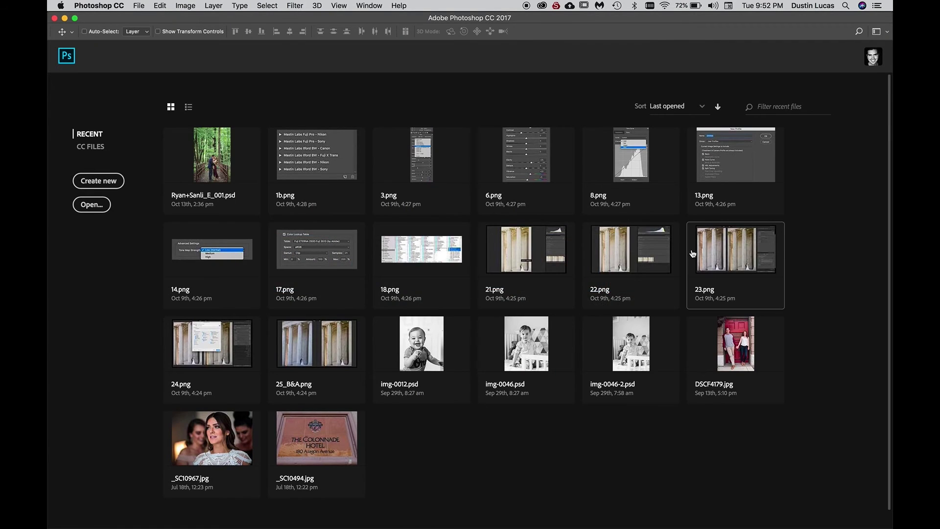
Step: Back in Camera Raw, zoom the preview to 33.3% and back to fit, and dismiss the settings menu
key(super+Tab)
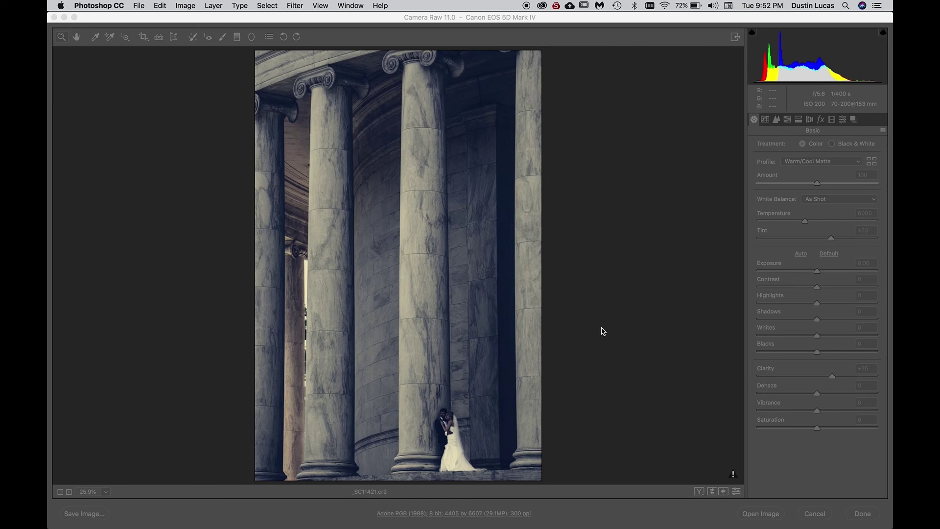
click(699, 406)
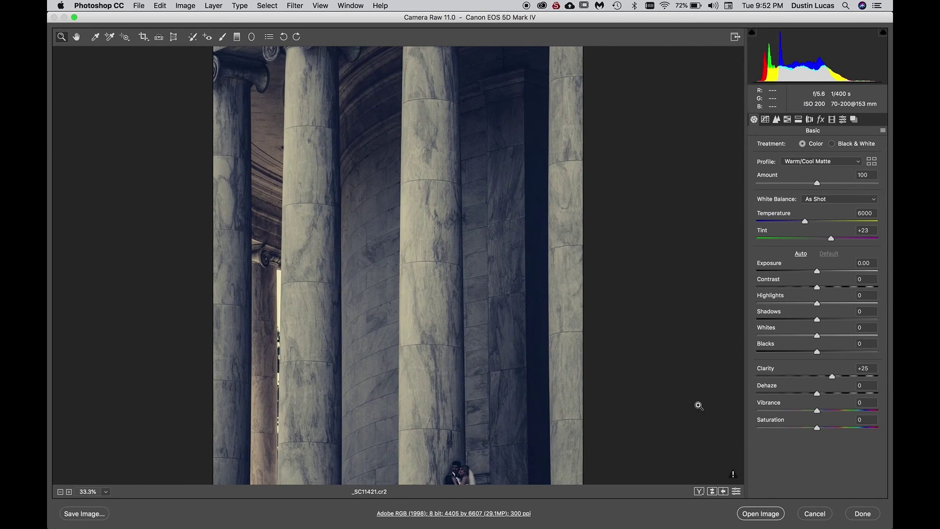
alt+click(698, 406)
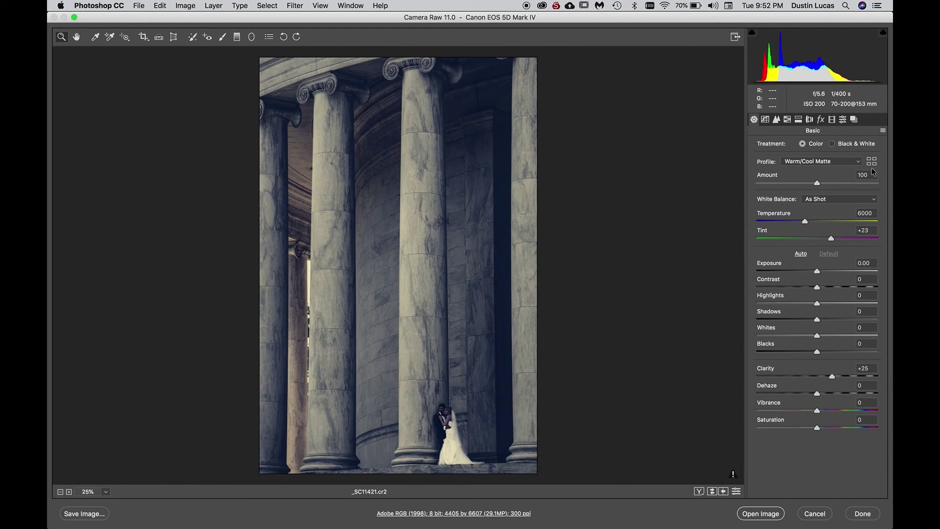
click(883, 131)
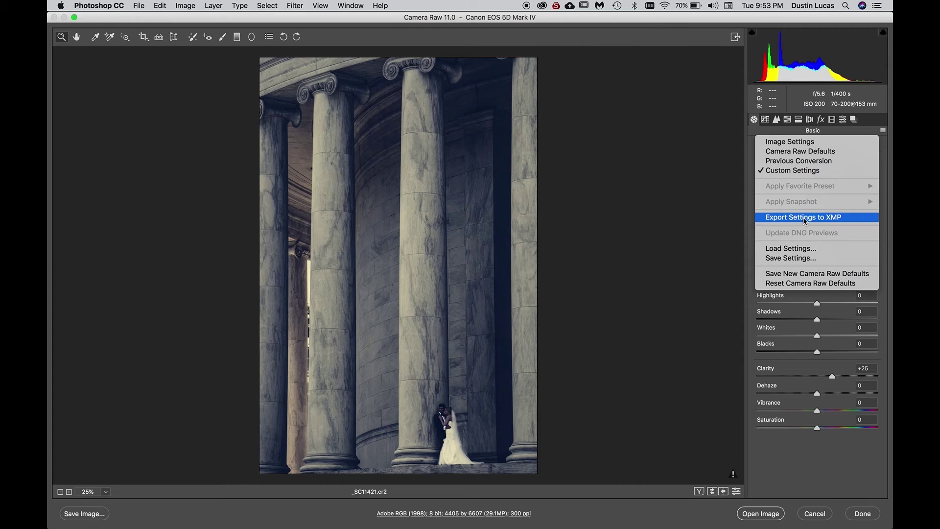
click(683, 228)
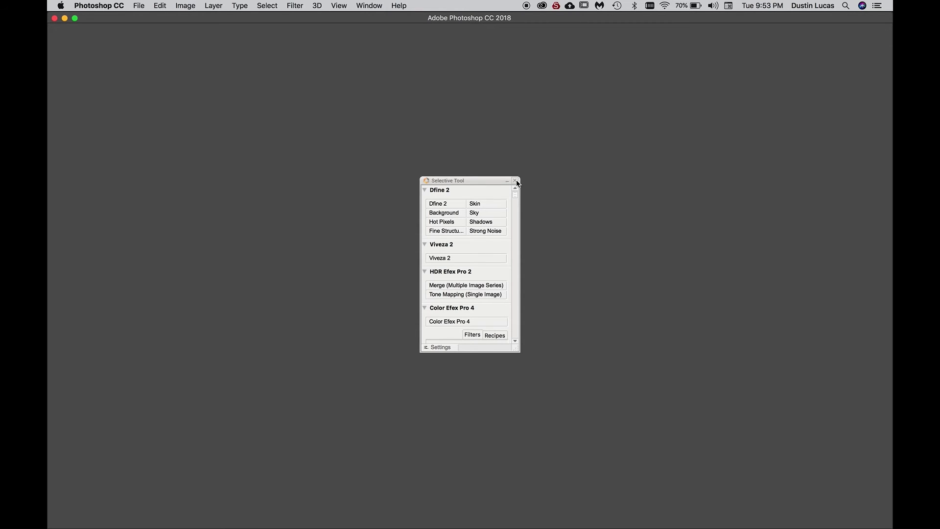
Step: Switch to Lightroom Classic's Develop Before/After view of the column photo and open the Profile list
key(super+Tab)
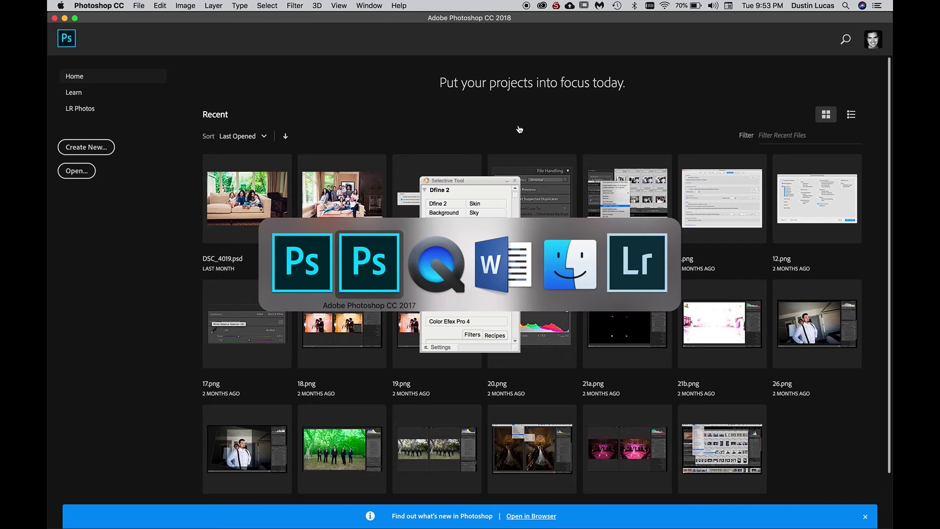
click(601, 240)
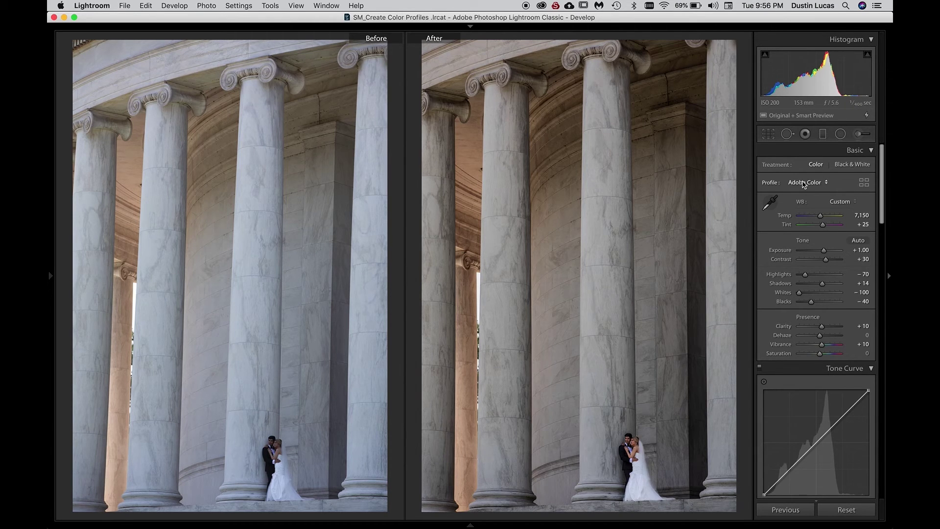
click(803, 183)
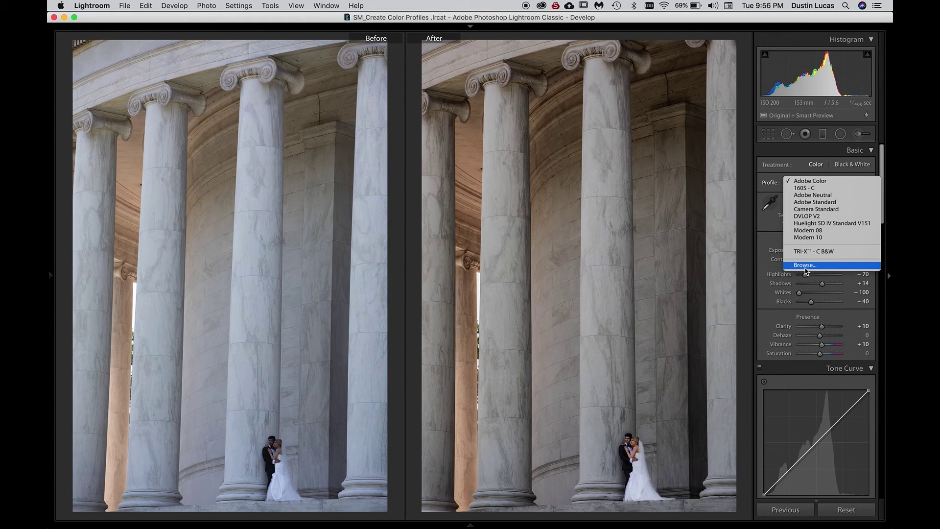
Step: Open the Profile Browser, preview Adobe Color, and scroll down to the User Profiles group
click(806, 265)
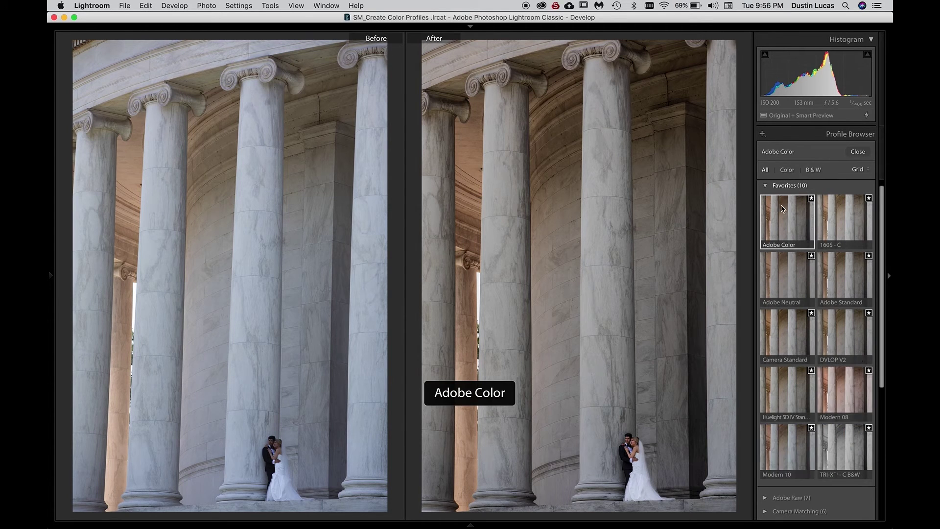
click(792, 215)
scroll(808, 245, down, 3)
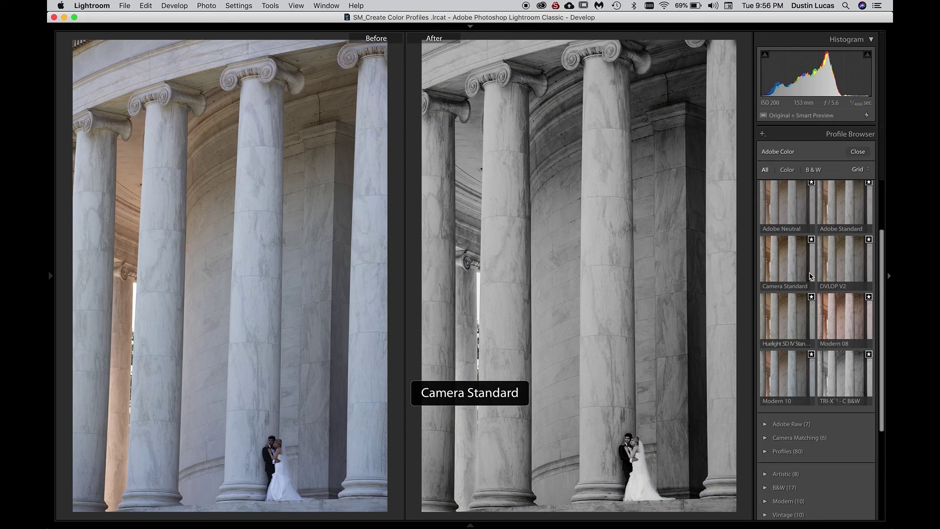
scroll(810, 276, down, 3)
scroll(810, 276, down, 2)
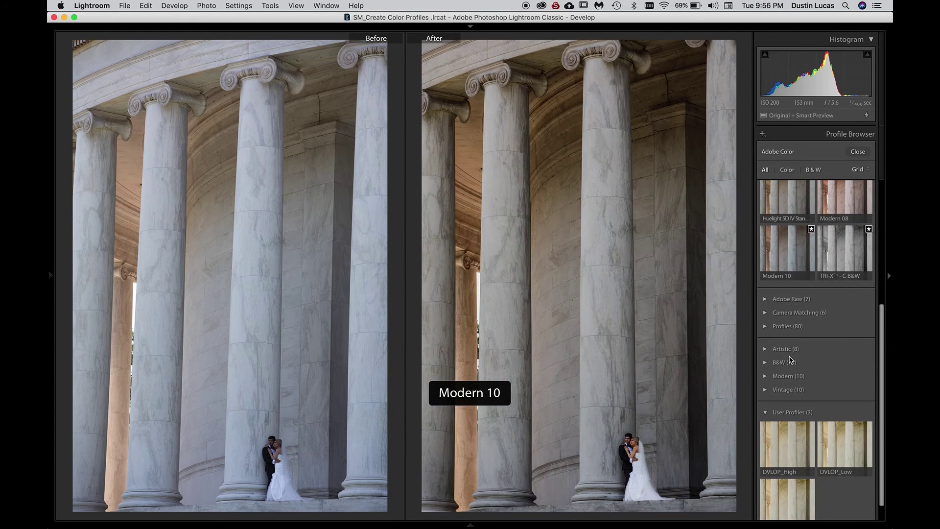
scroll(785, 390, down, 1)
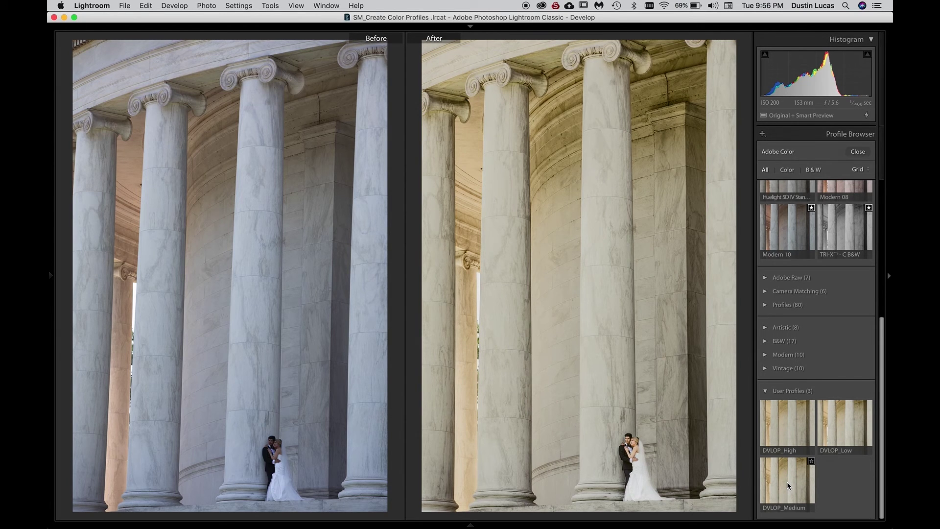
Step: Apply DVLOP_Medium and test its Amount slider at 0 and then 20
click(789, 486)
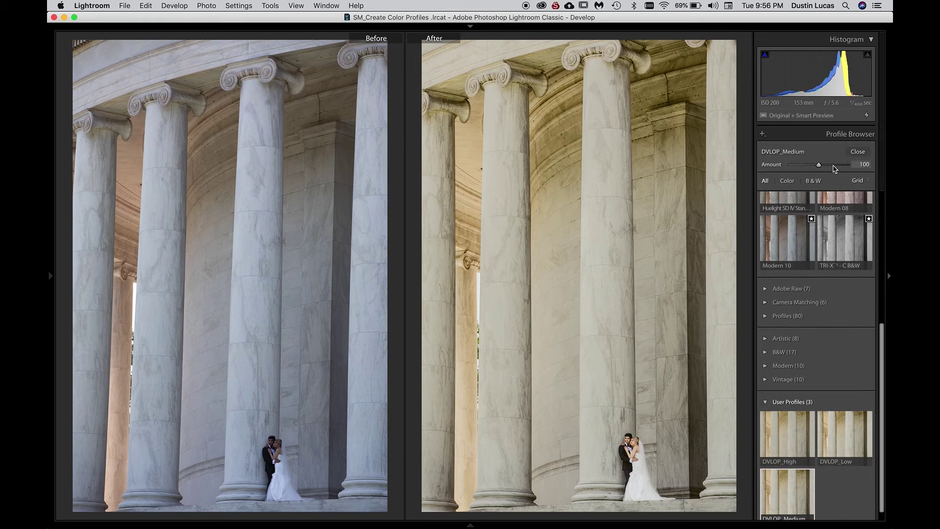
drag(821, 168, 779, 169)
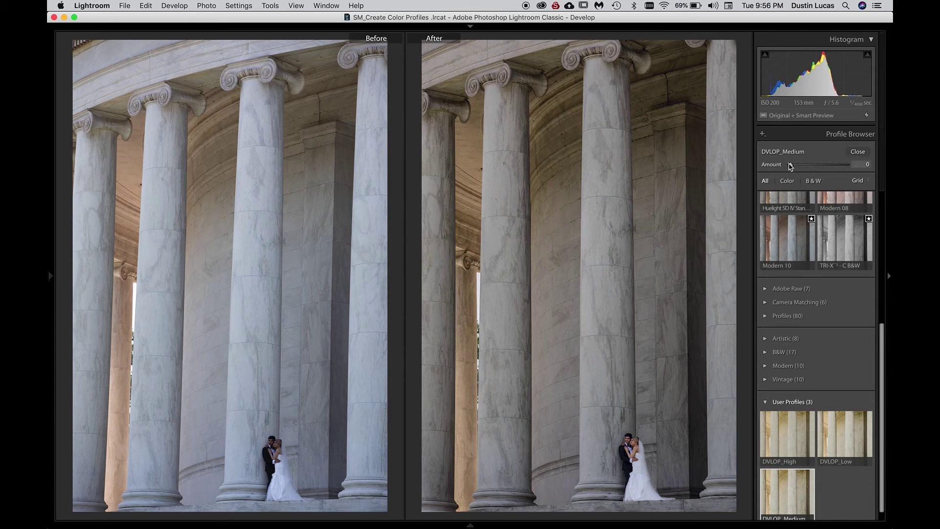
drag(792, 168, 803, 167)
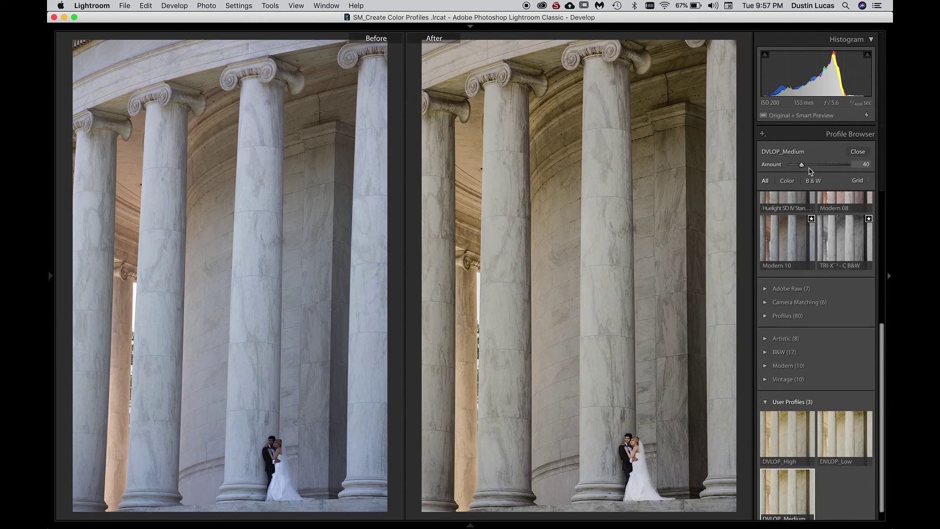
Step: Briefly try DVLOP V2, then reapply DVLOP_Medium at about half Amount and close the browser
scroll(793, 229, up, 3)
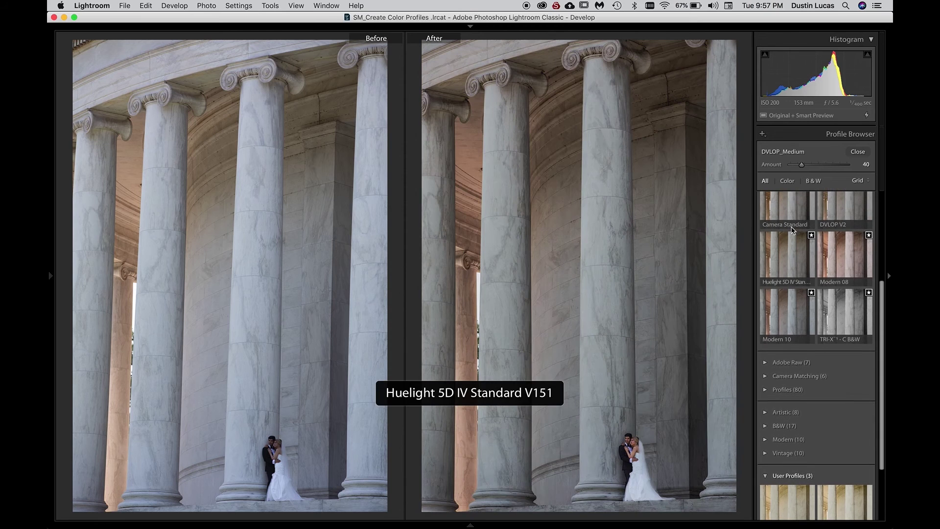
click(828, 221)
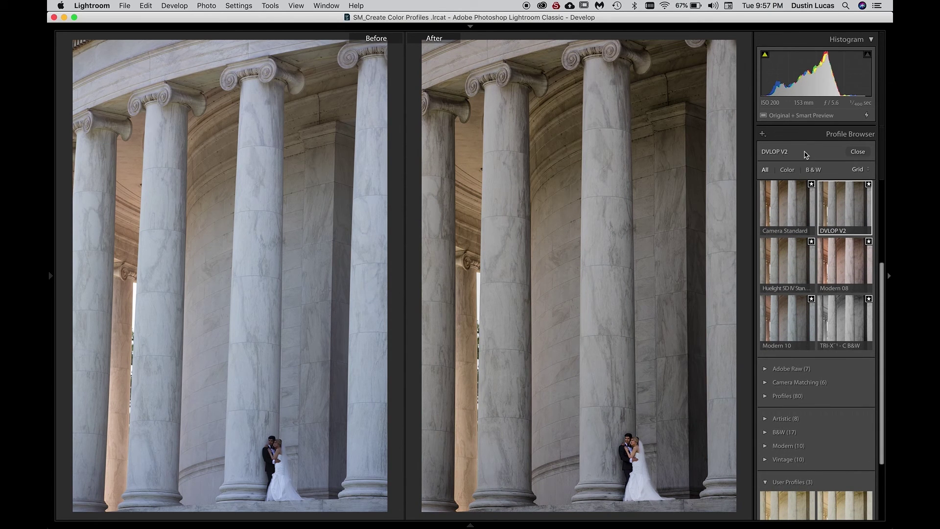
scroll(831, 420, down, 2)
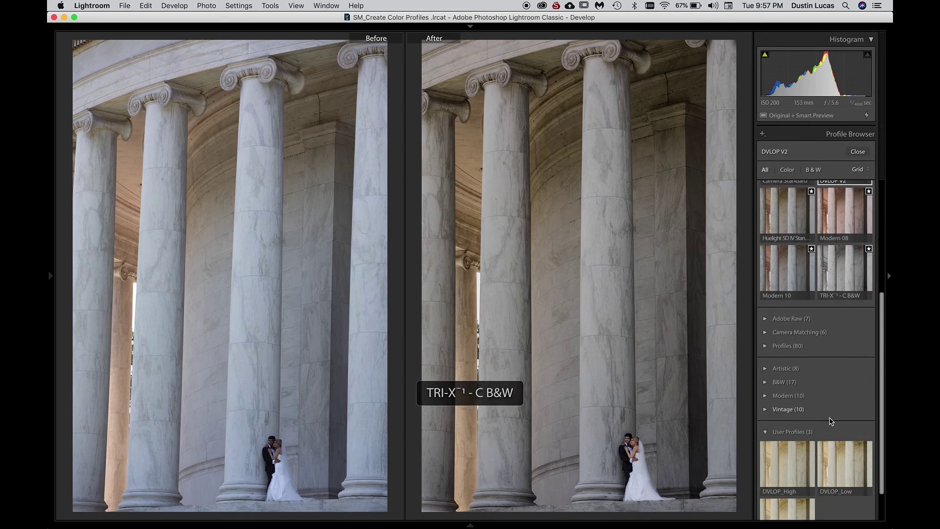
scroll(832, 441, down, 2)
click(786, 496)
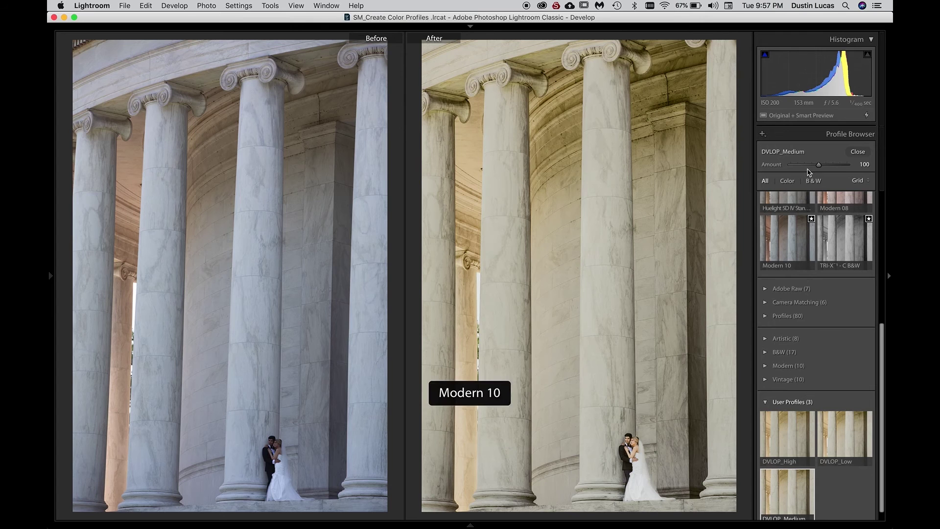
drag(819, 164, 804, 166)
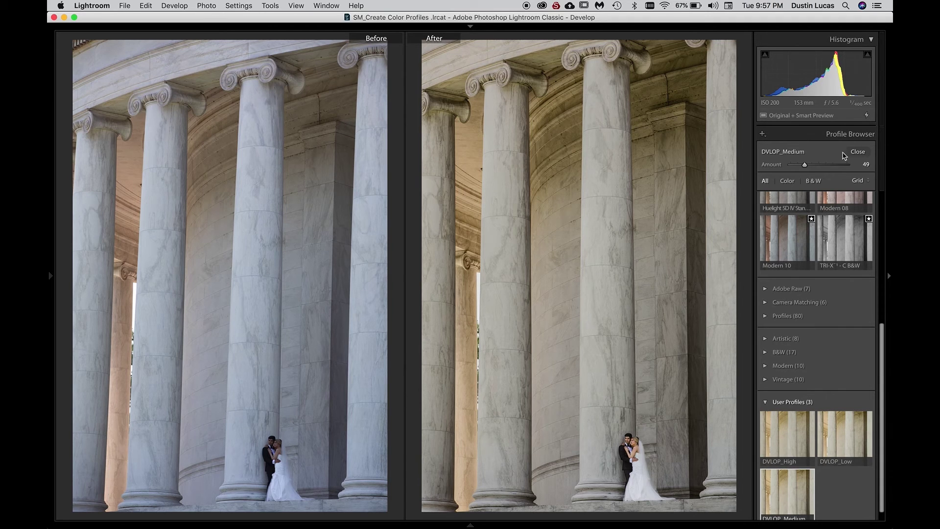
click(858, 151)
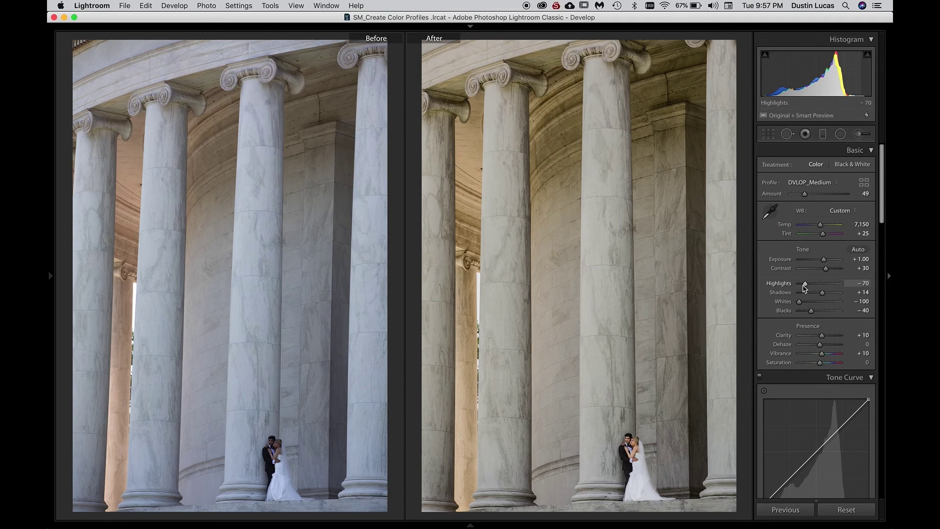
Step: Pull Highlights down to −79
mouse_move(804, 283)
mouse_down()
mouse_move(812, 286)
mouse_move(803, 293)
mouse_up()
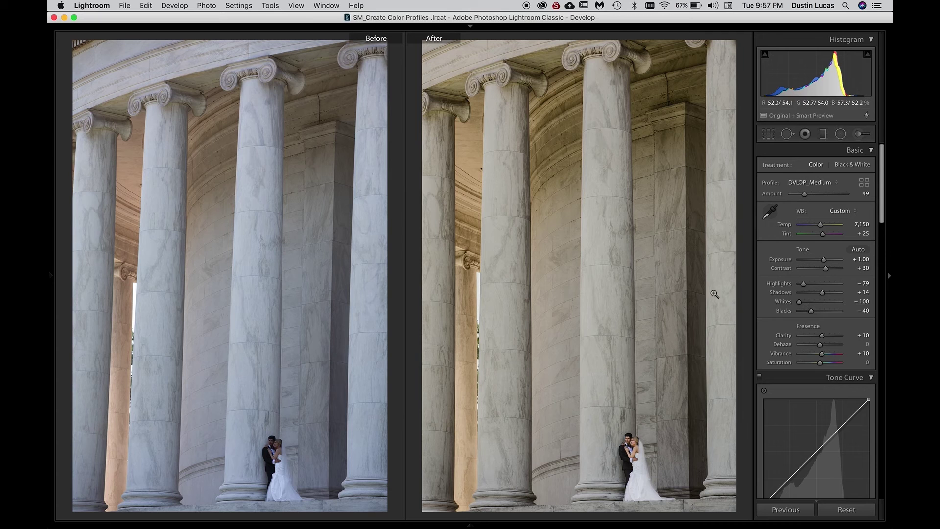
scroll(835, 315, down, 20)
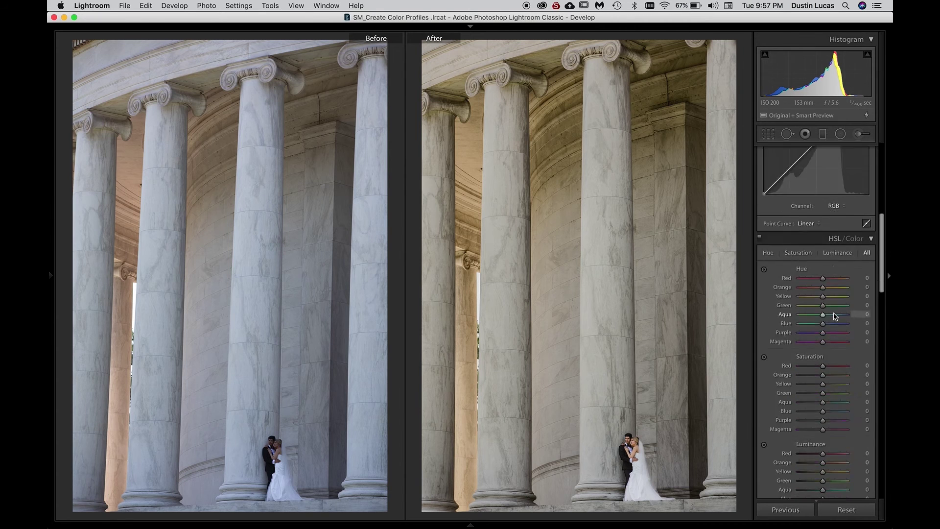
scroll(835, 317, up, 4)
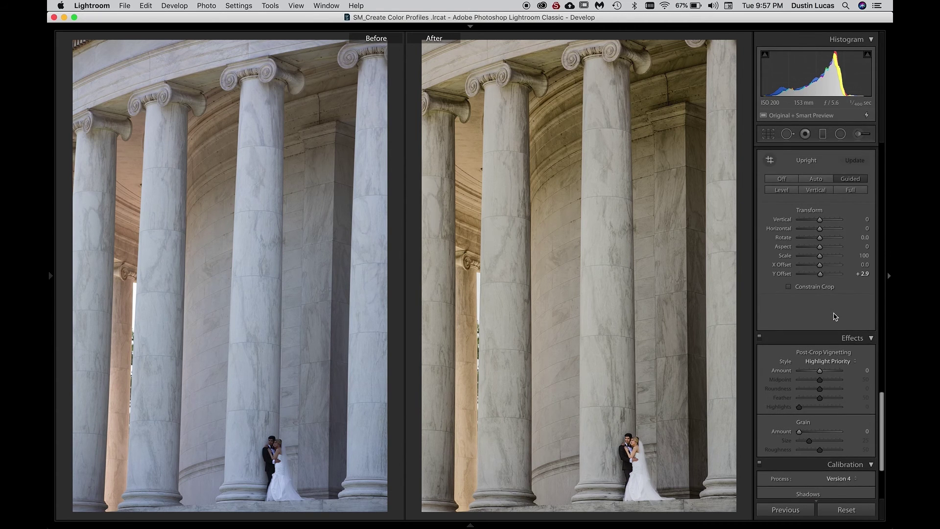
scroll(835, 316, up, 12)
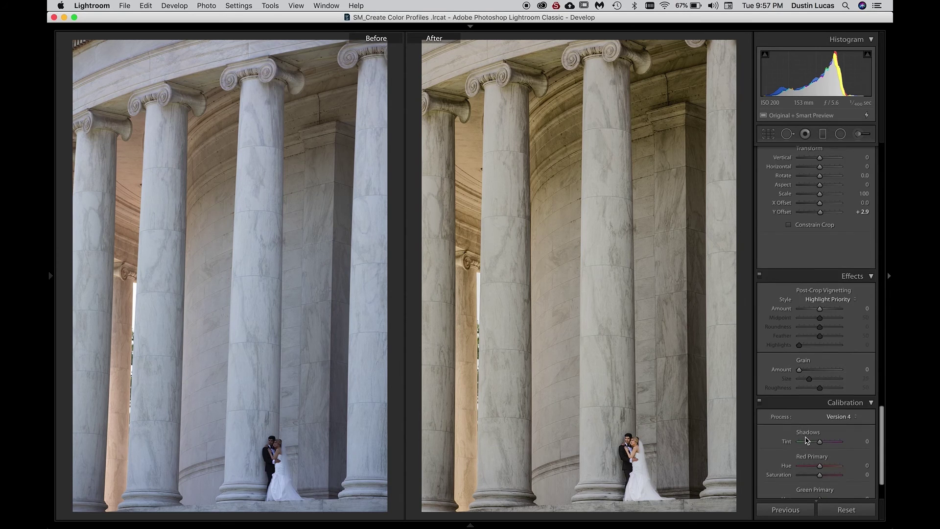
scroll(805, 437, up, 3)
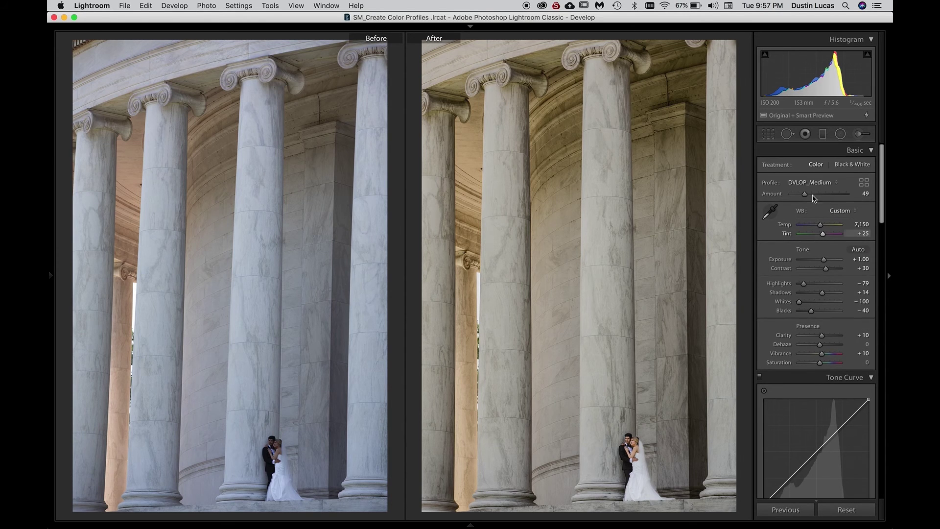
Step: Settle the DVLOP_Medium profile Amount at 47
drag(808, 194, 805, 196)
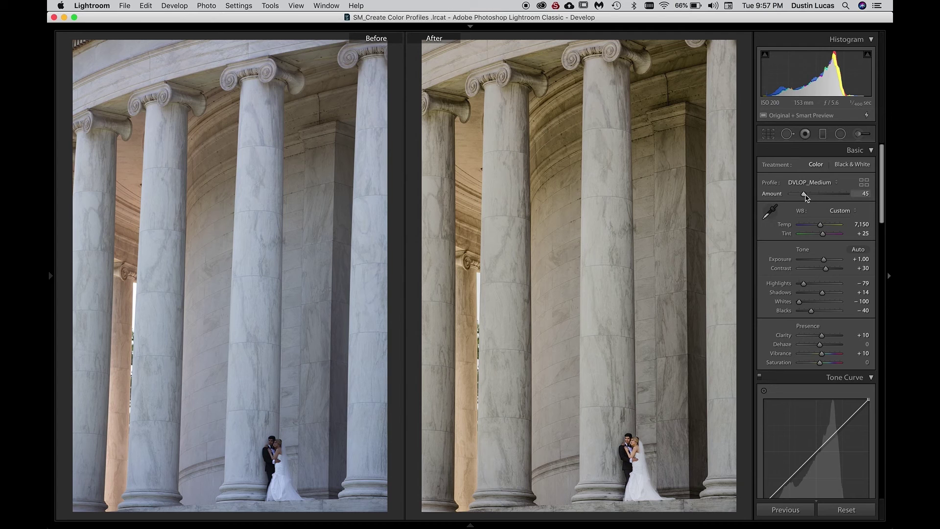
drag(804, 194, 806, 195)
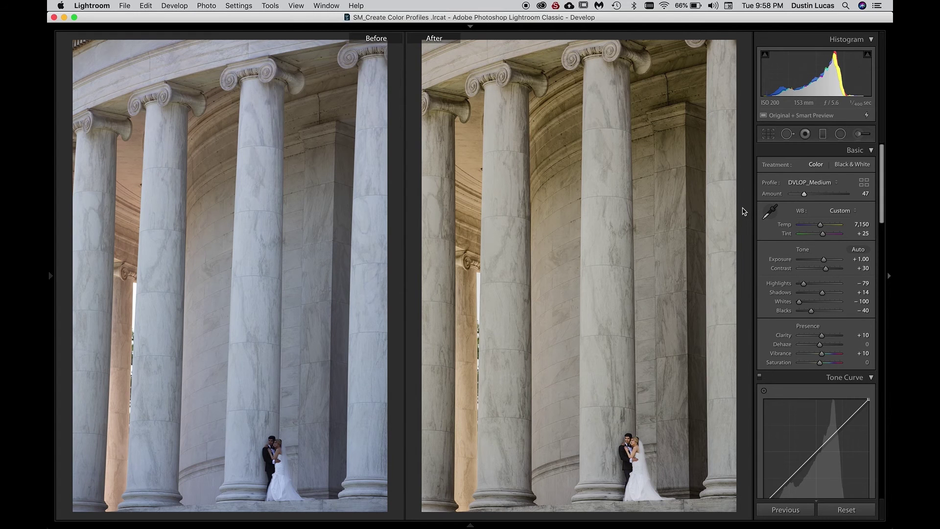
key(super+Tab)
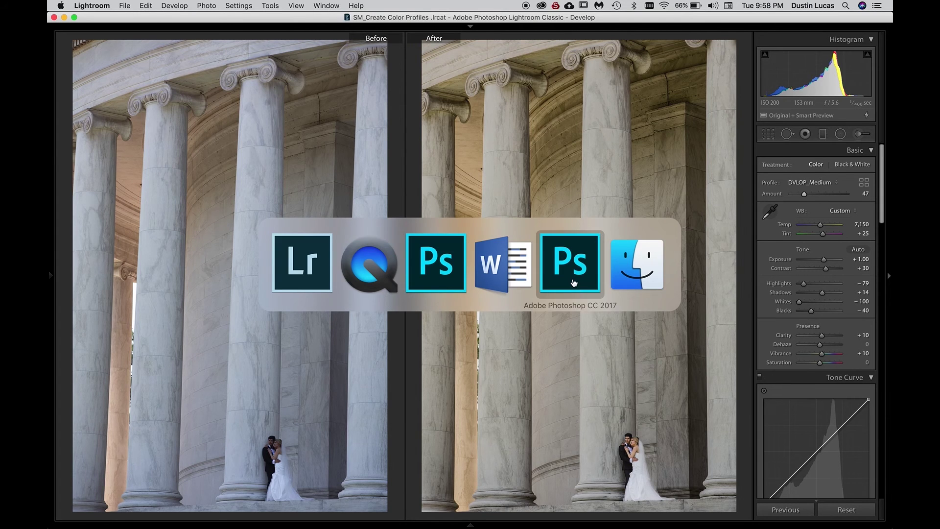
click(448, 285)
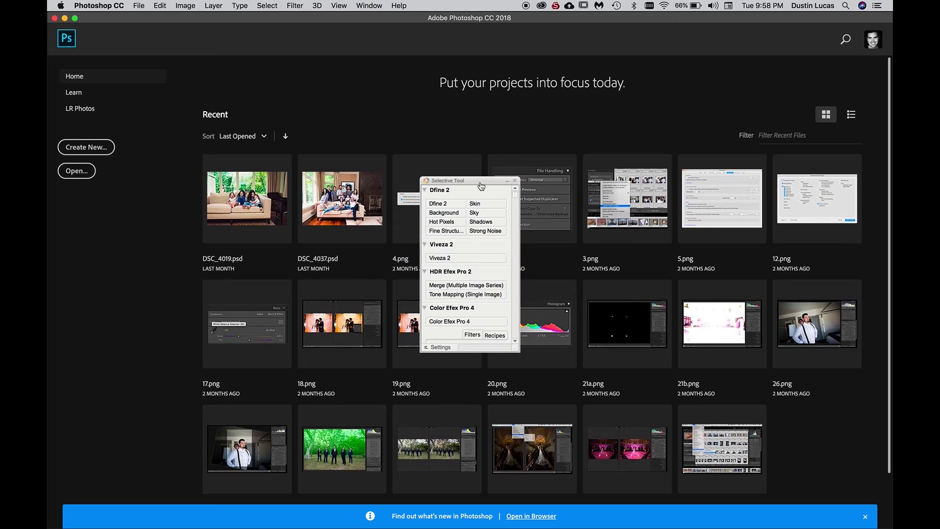
key(super+Tab)
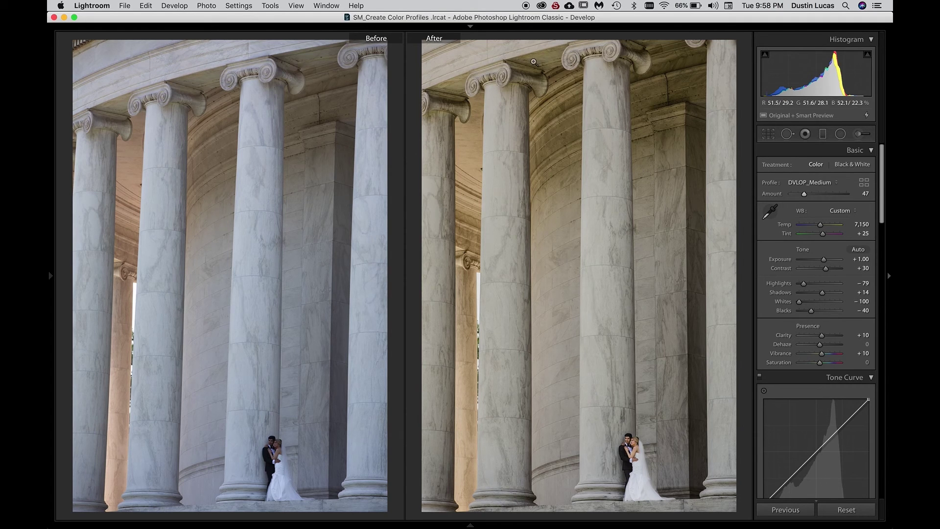
Step: Cancel Read Metadata from File in the Library grid, then open photo 45 alone in Develop
click(168, 5)
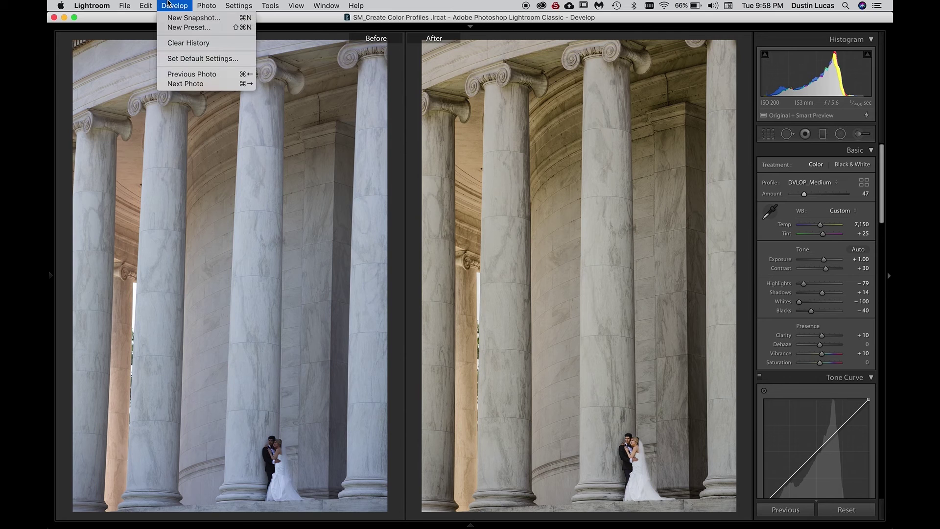
click(168, 5)
key(g)
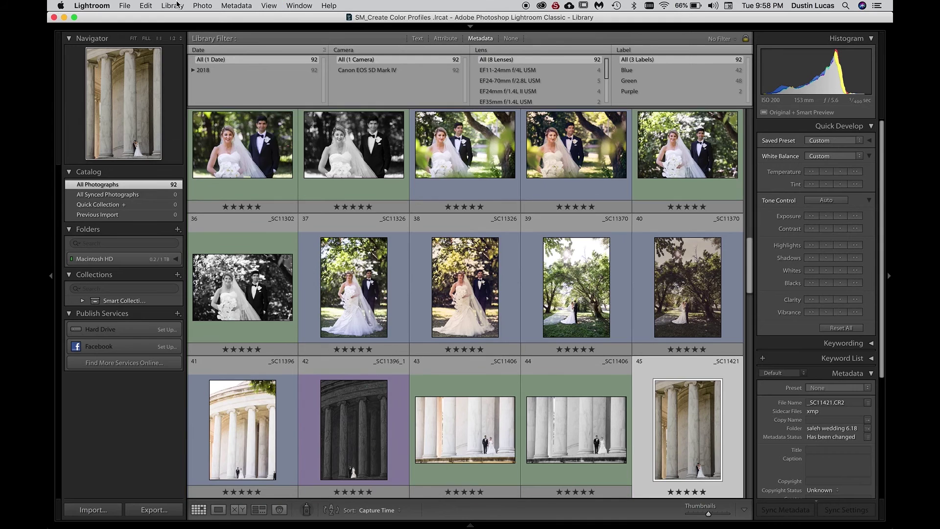
click(177, 6)
mouse_move(236, 6)
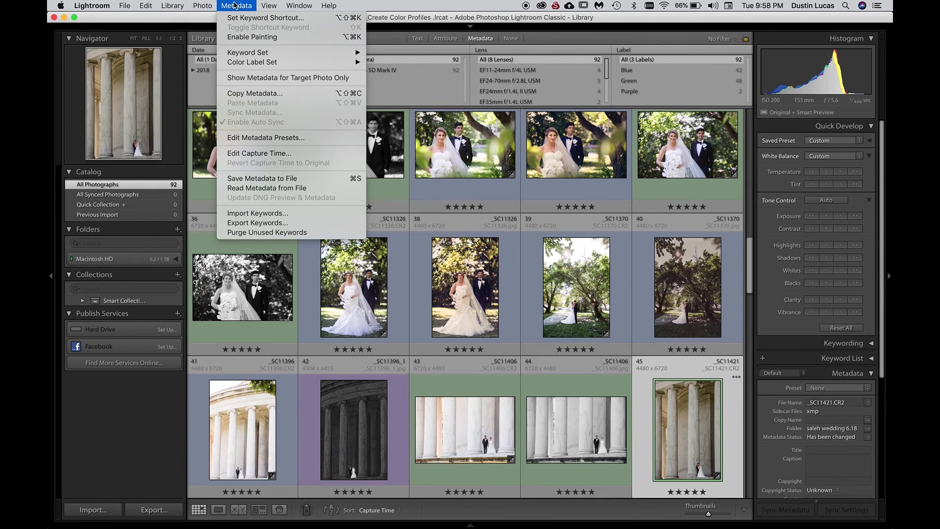
click(267, 189)
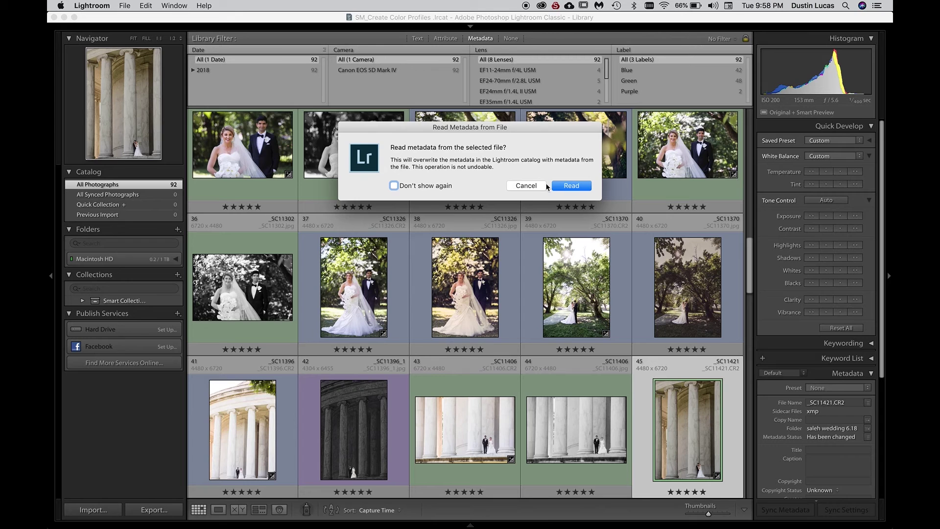
click(527, 187)
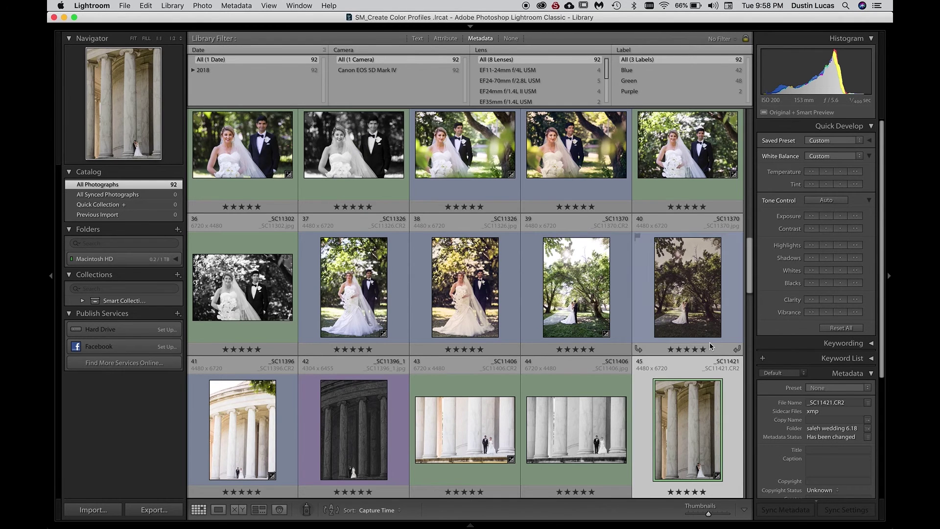
double_click(695, 426)
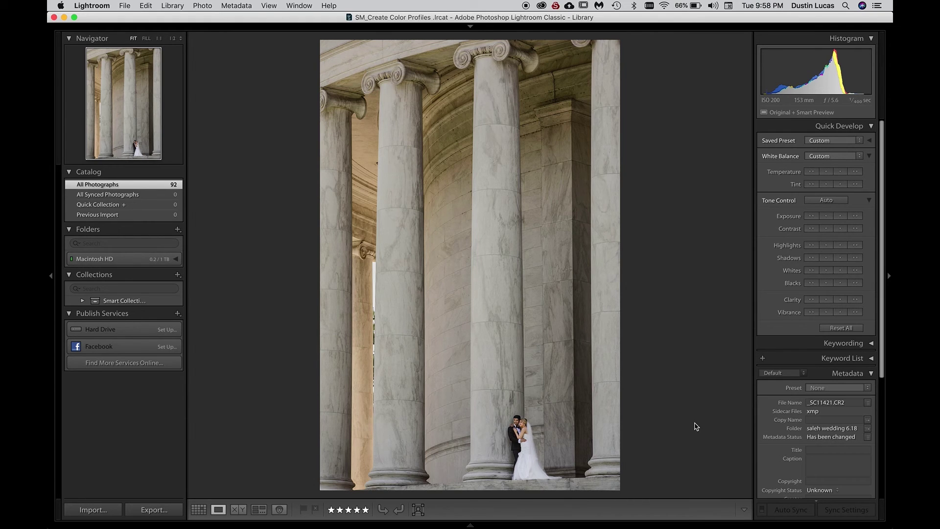
key(d)
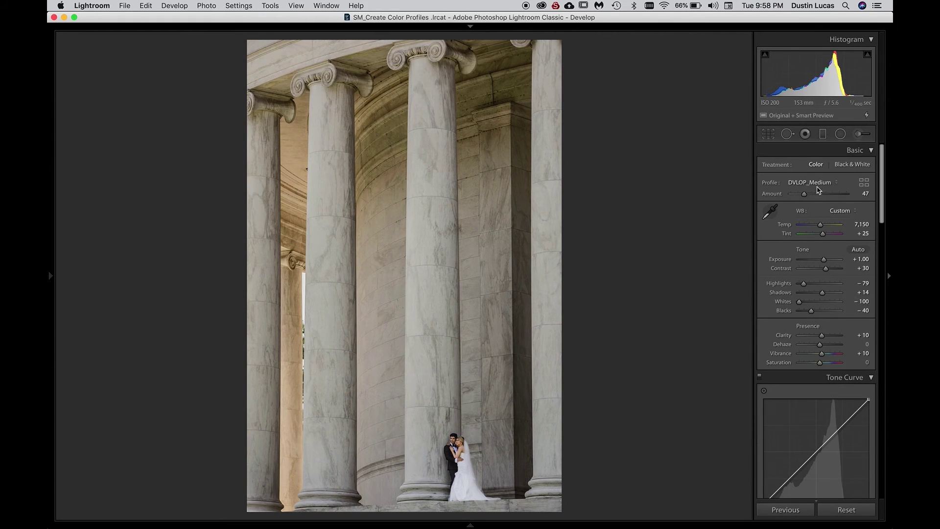
Step: Open the Profile Browser from the Basic panel to list DVLOP_High, DVLOP_Low and DVLOP_Medium
click(810, 182)
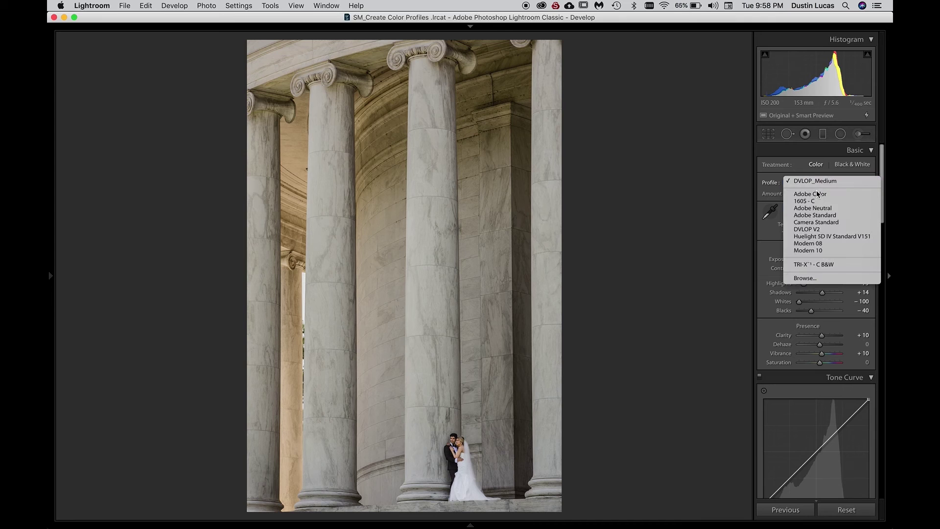
click(805, 278)
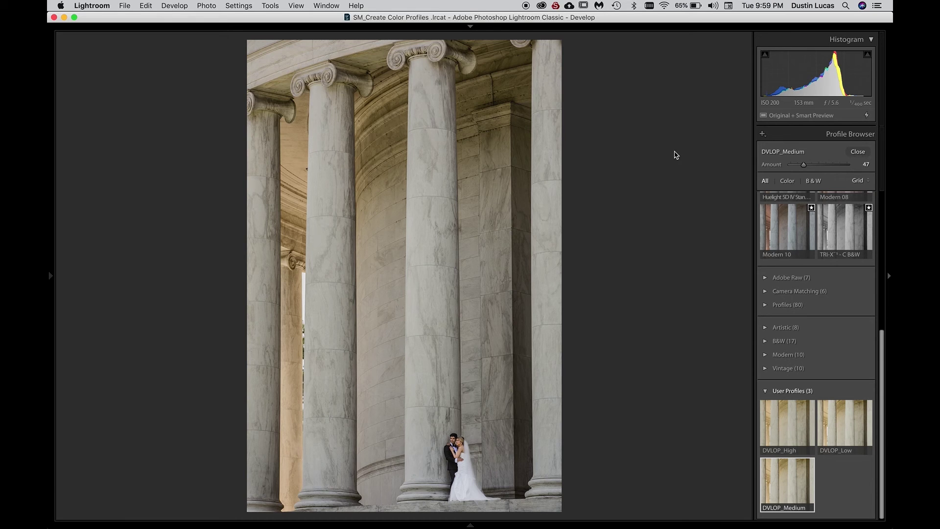
mouse_move(607, 524)
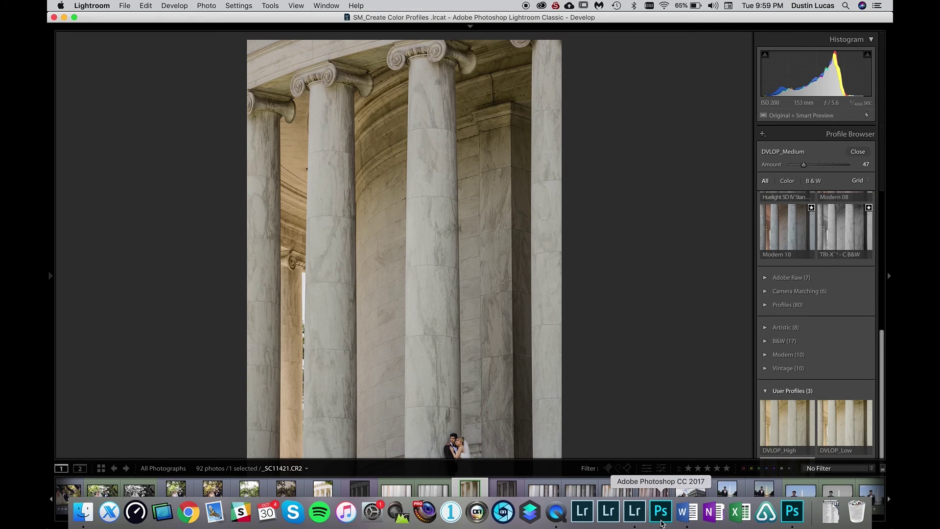
Step: Drag _SC11421.cr2 from 03_Originals onto the Photoshop CC 2017 Dock icon to open it in Camera Raw
click(792, 511)
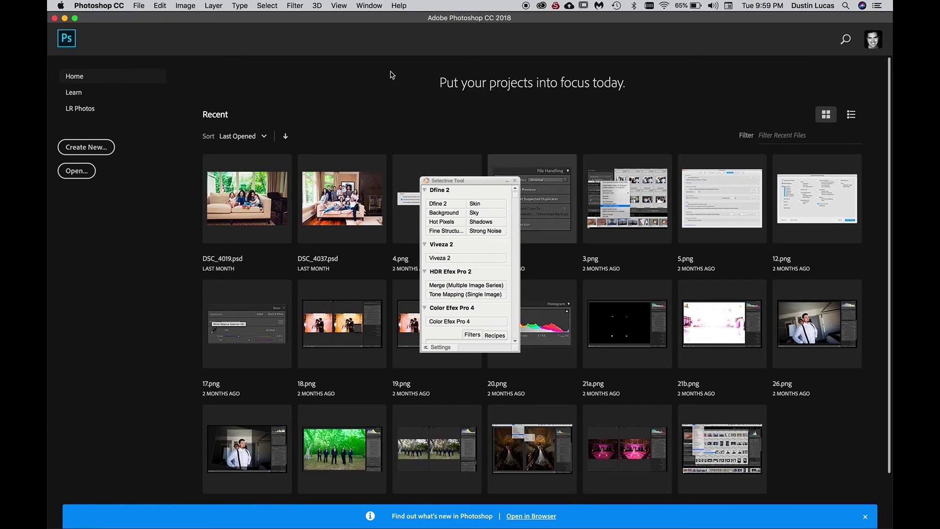
key(super+shift+Tab)
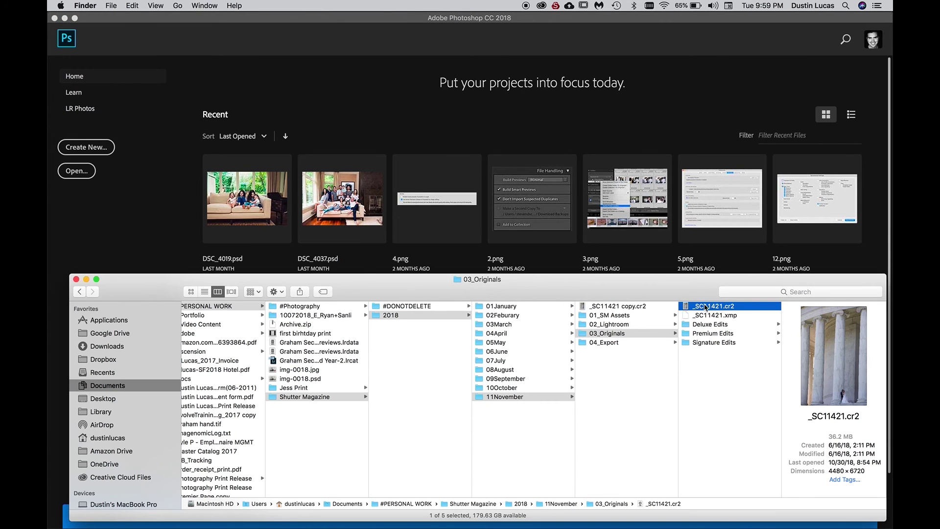
drag(705, 307, 792, 511)
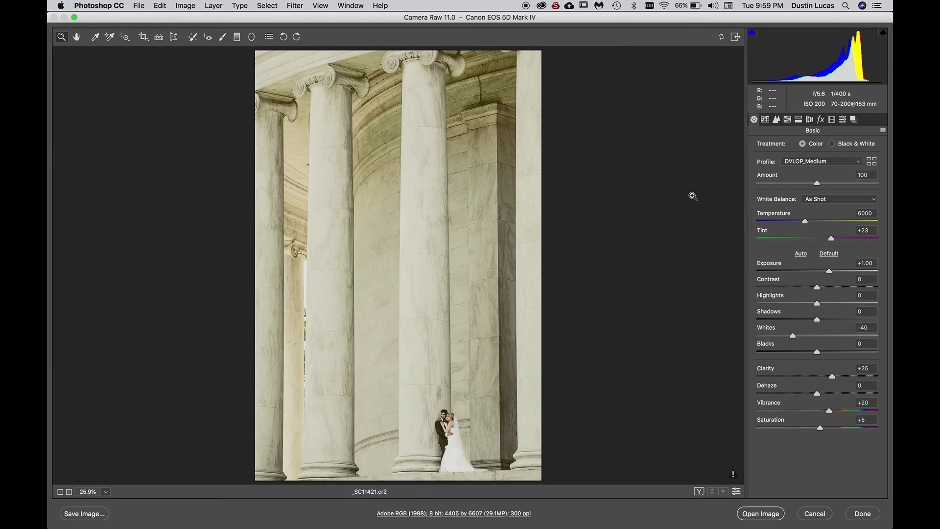
click(826, 163)
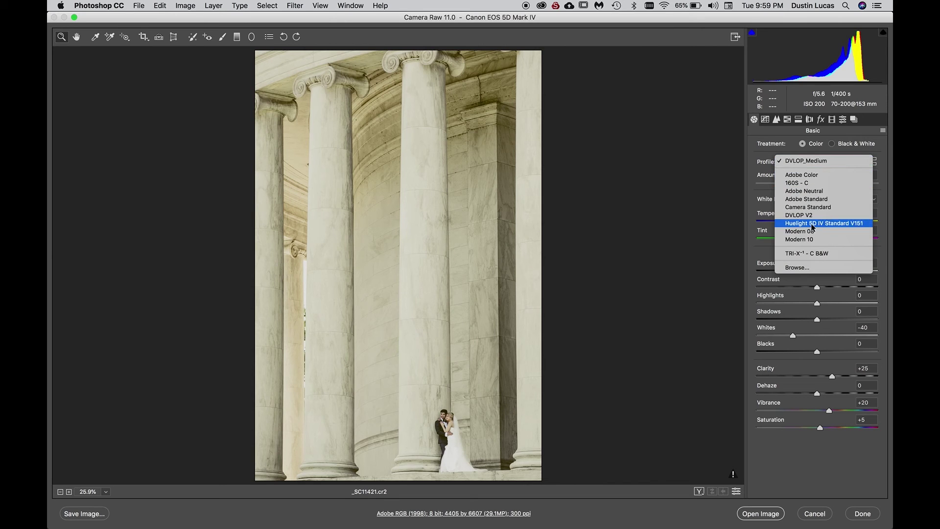
click(801, 267)
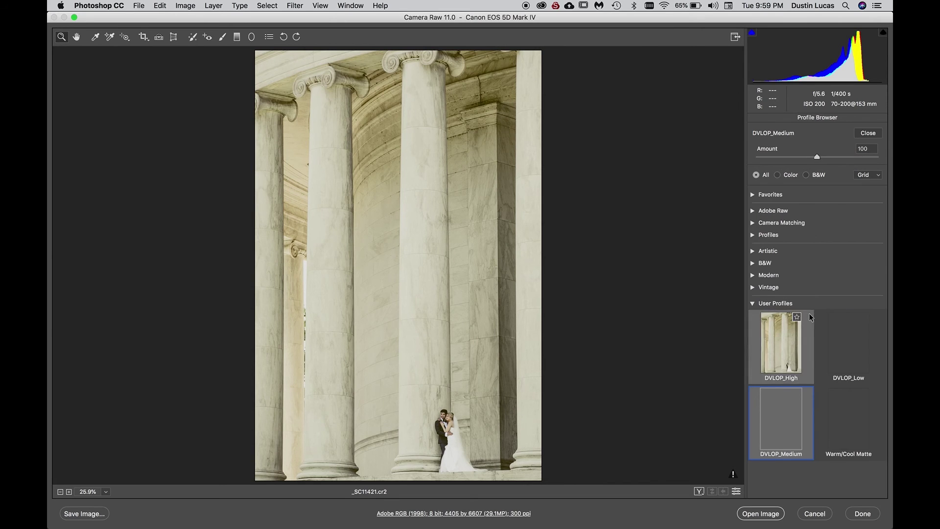
click(838, 413)
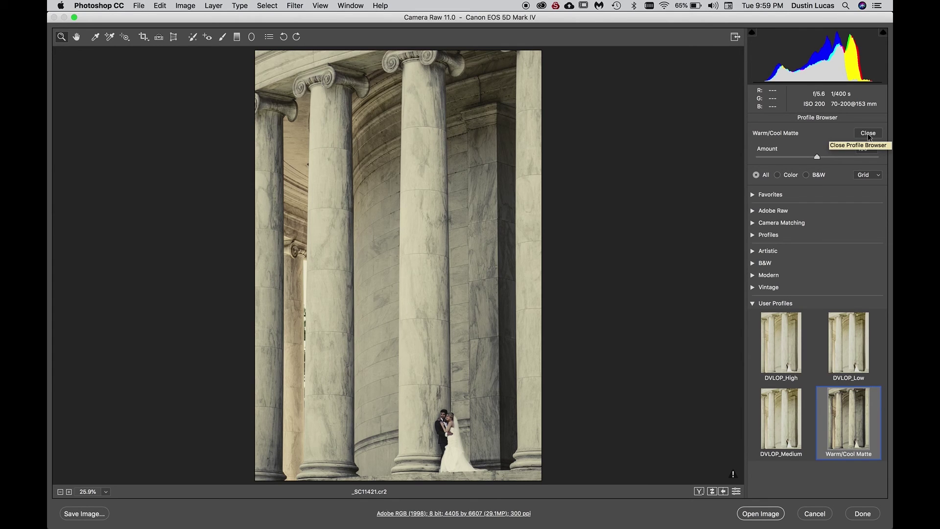
click(869, 135)
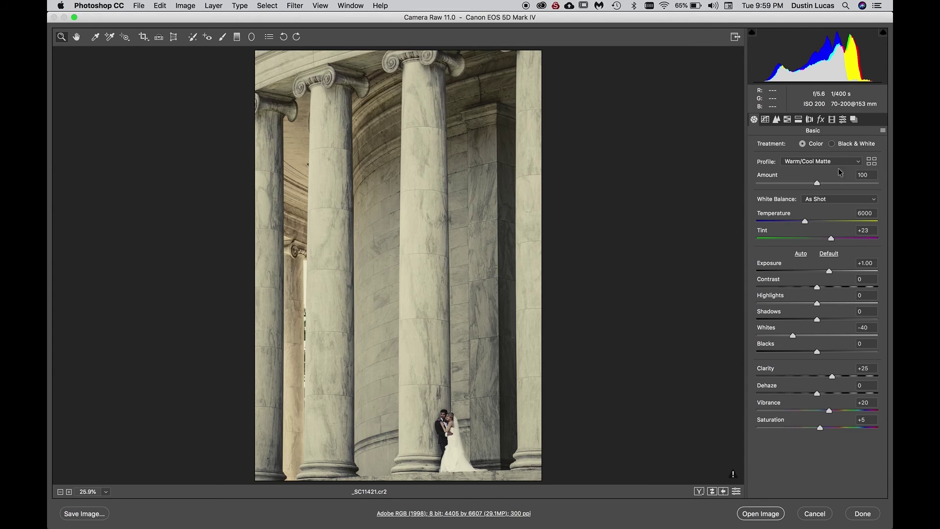
Step: Dismiss the Basic settings flyout and switch back to Lightroom Classic
click(883, 132)
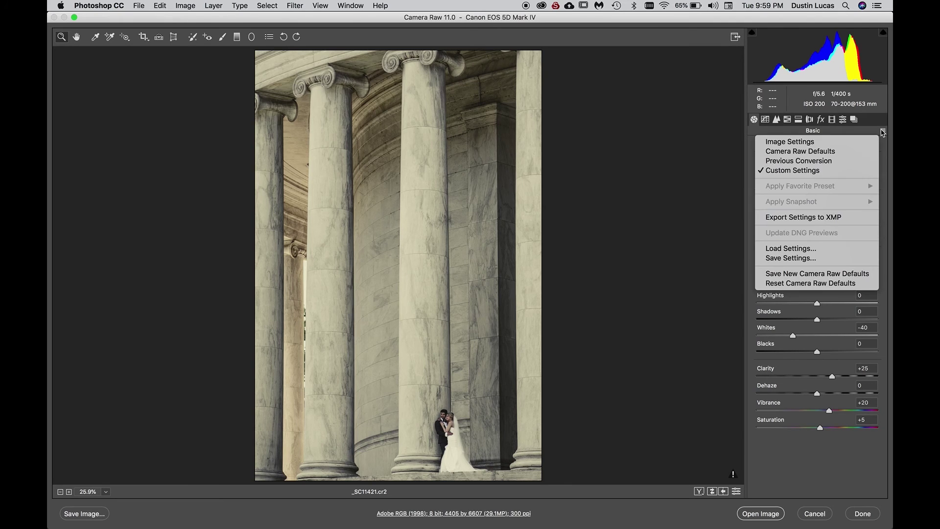
click(821, 218)
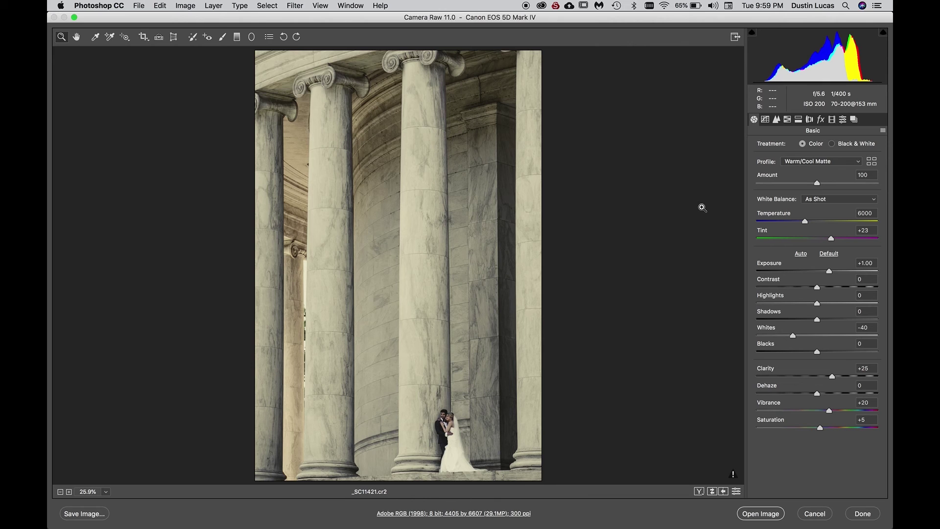
key(super+Tab)
key(super+Tab)
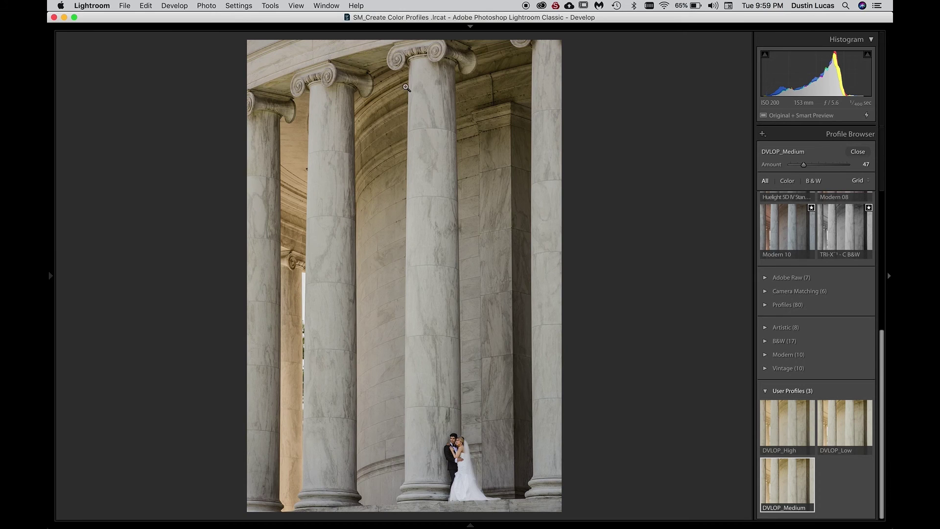
Step: Read the photo's metadata from its file, confirming with Read
click(175, 5)
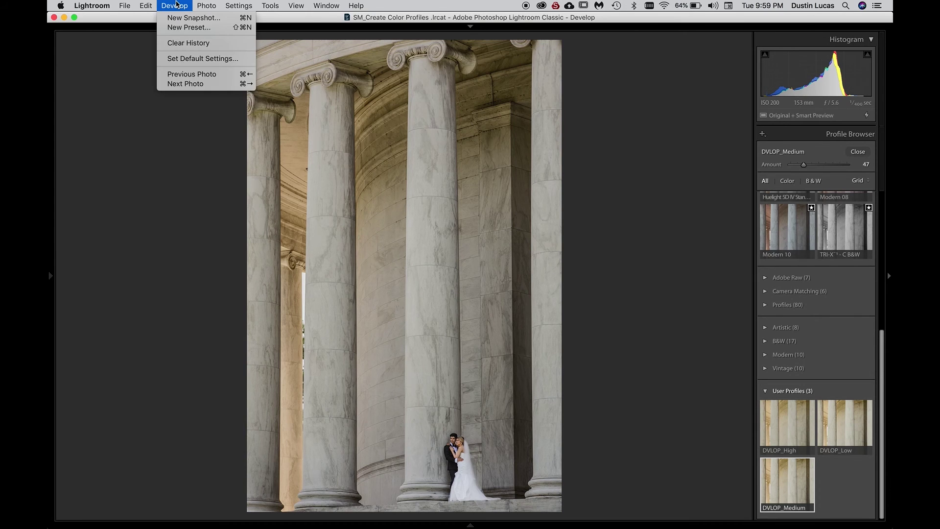
mouse_move(214, 4)
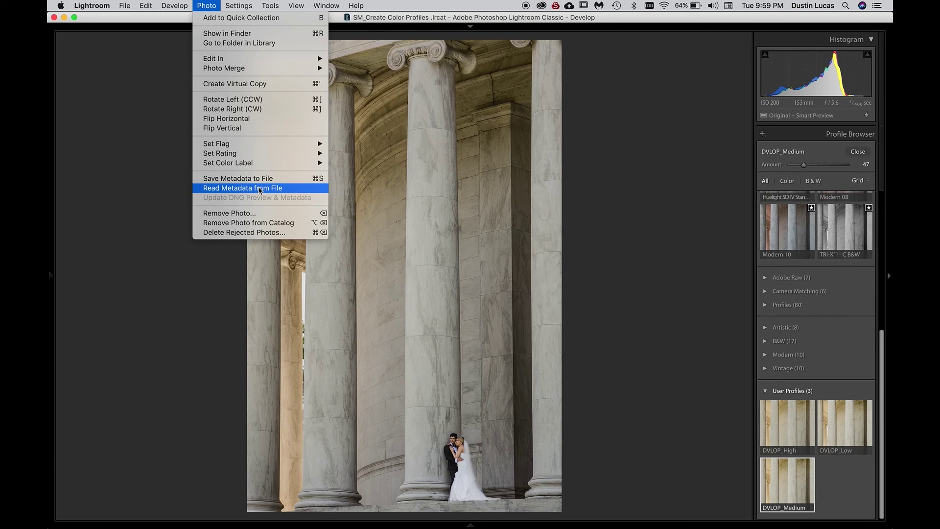
click(260, 189)
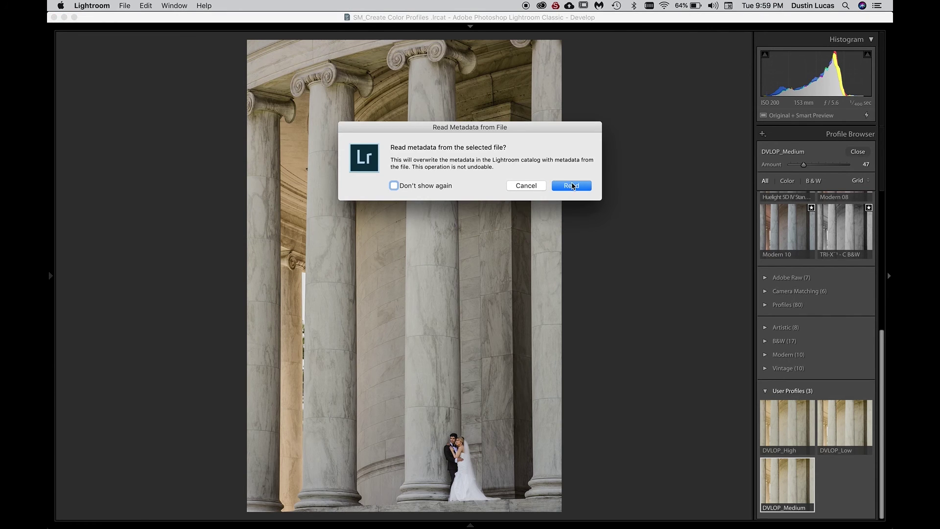
click(571, 186)
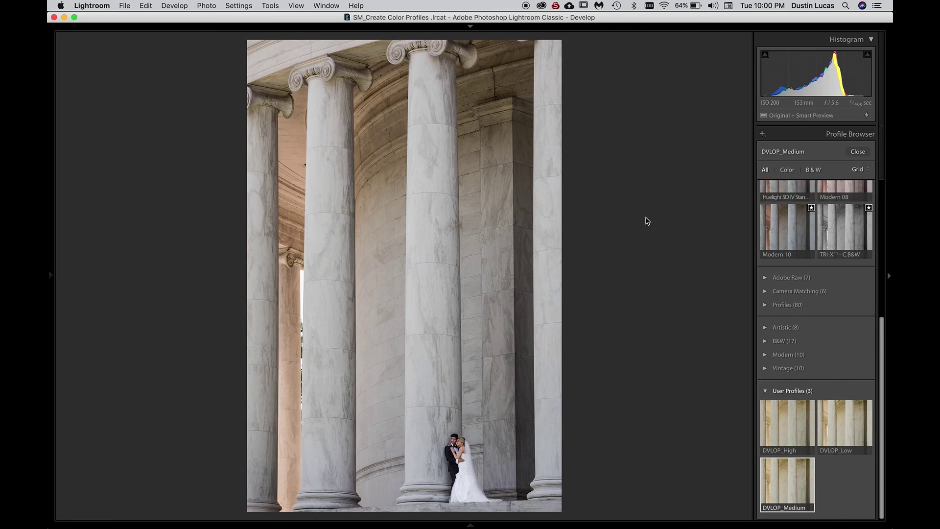
Step: Scroll the Profile Browser to User Profiles, then go to the Library grid
scroll(809, 332, down, 5)
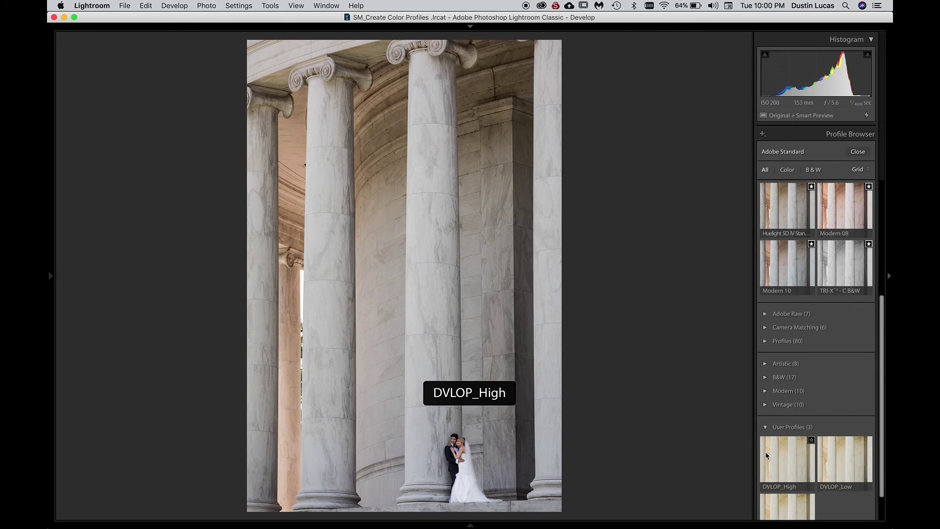
scroll(767, 453, up, 8)
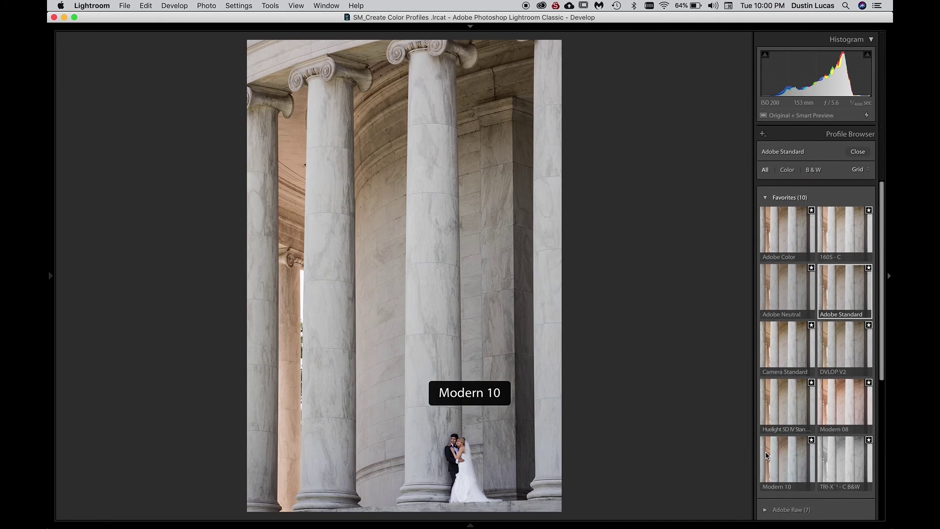
scroll(767, 453, down, 5)
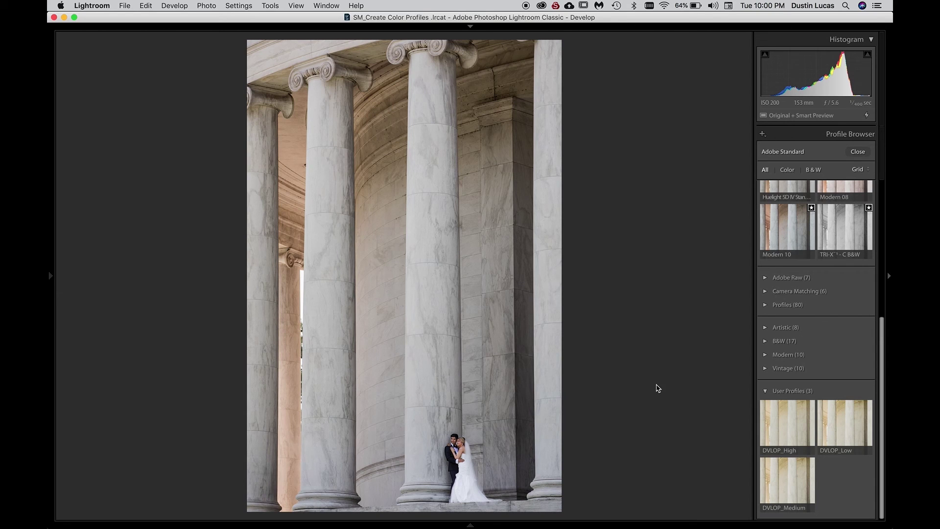
key(g)
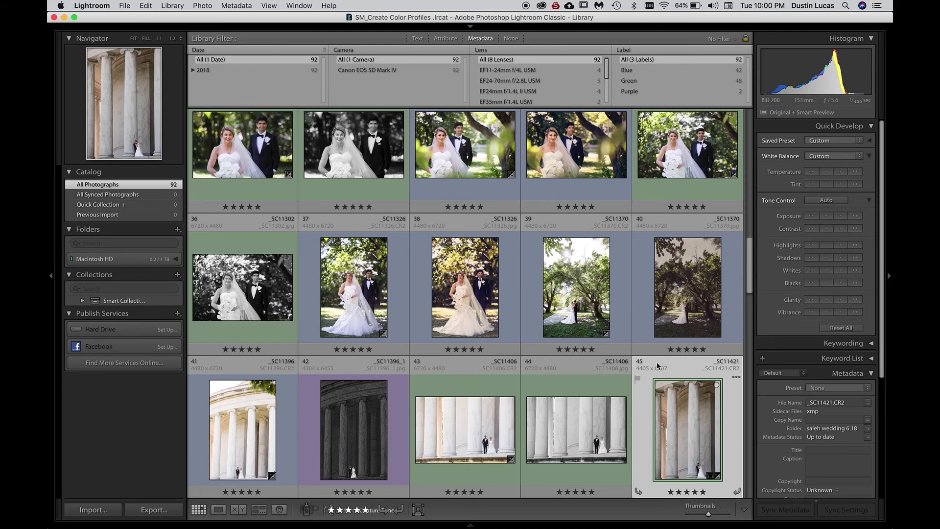
Step: Return to Develop and show the photo in side-by-side Before/After view
key(d)
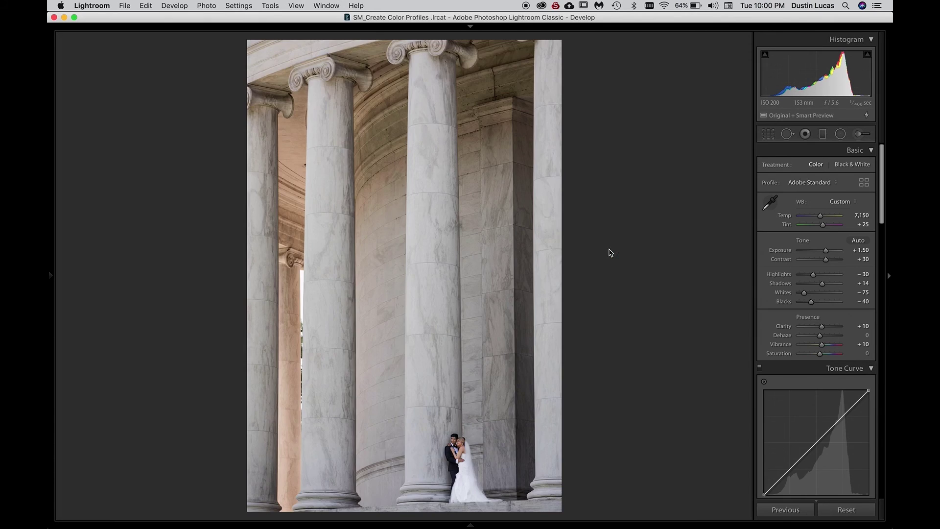
key(y)
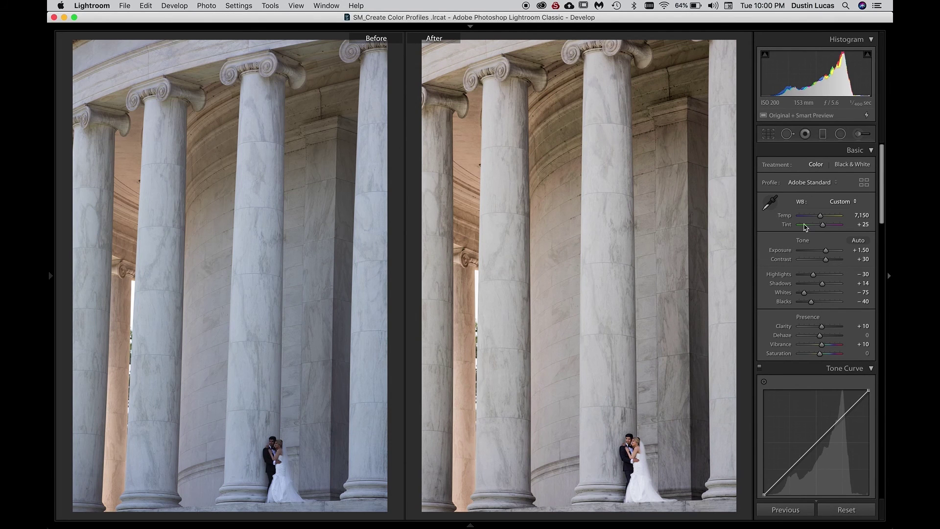
scroll(803, 274, down, 20)
scroll(801, 292, up, 20)
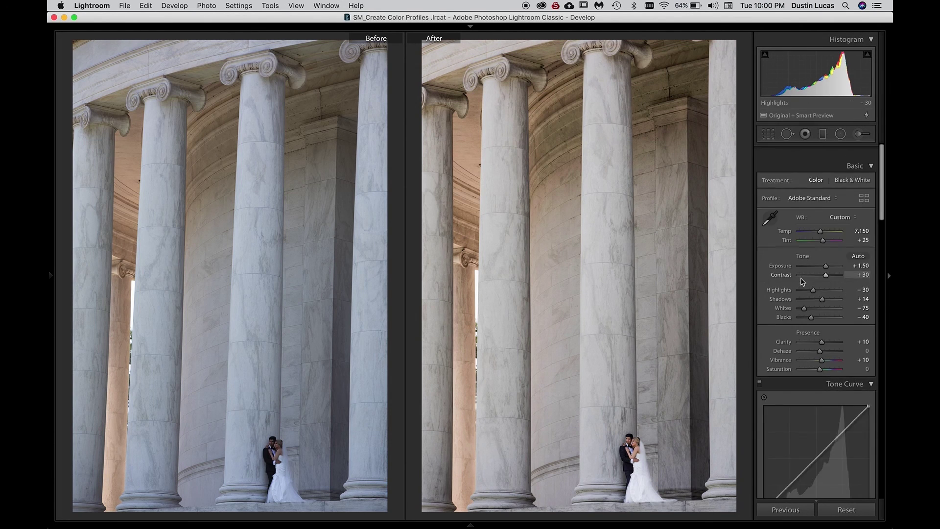
Step: Open the Profile Browser scrolled to the three DVLOP user profiles, then switch to Photoshop
click(814, 188)
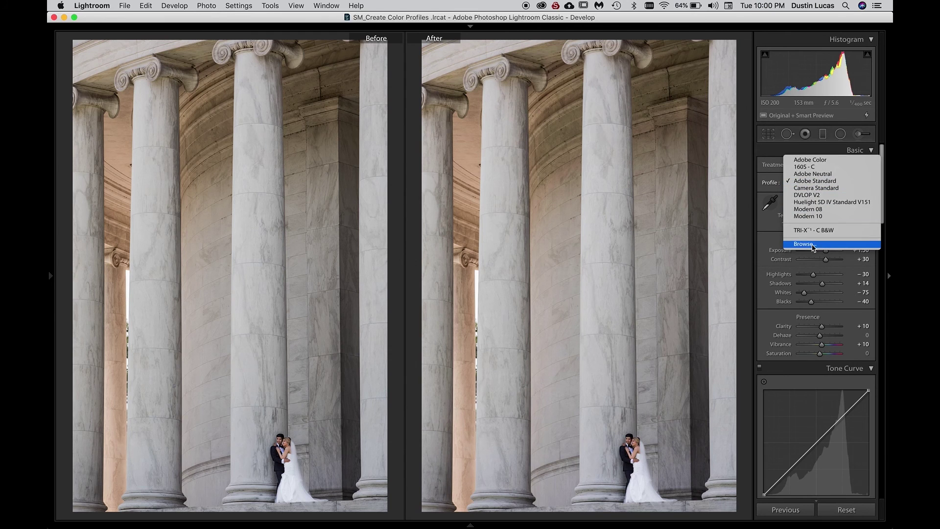
click(814, 246)
scroll(813, 249, down, 5)
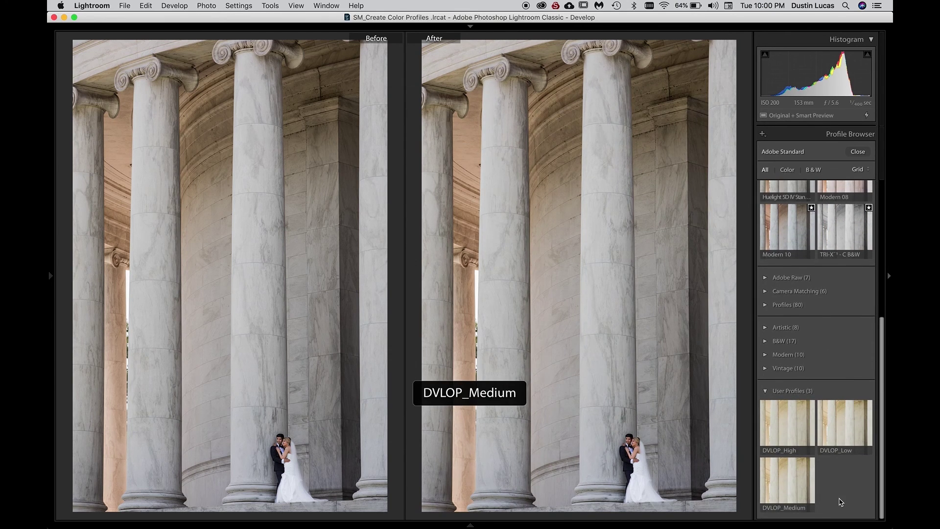
key(super+Tab)
key(super+Tab)
key(super+Tab)
key(super+Tab)
key(super+Tab)
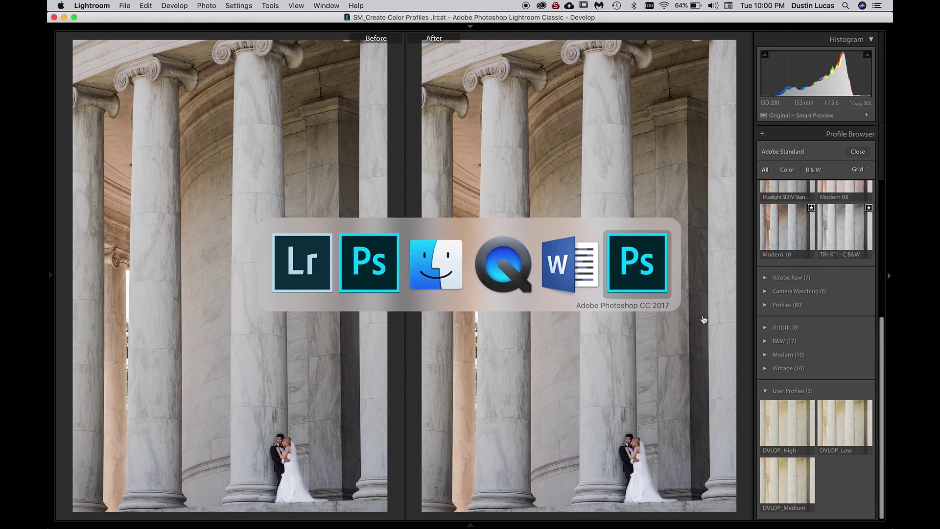
Step: Quit Lightroom, skipping the catalog backup, and close Camera Raw's floating Selective Tool panel
key(Escape)
key(super+q)
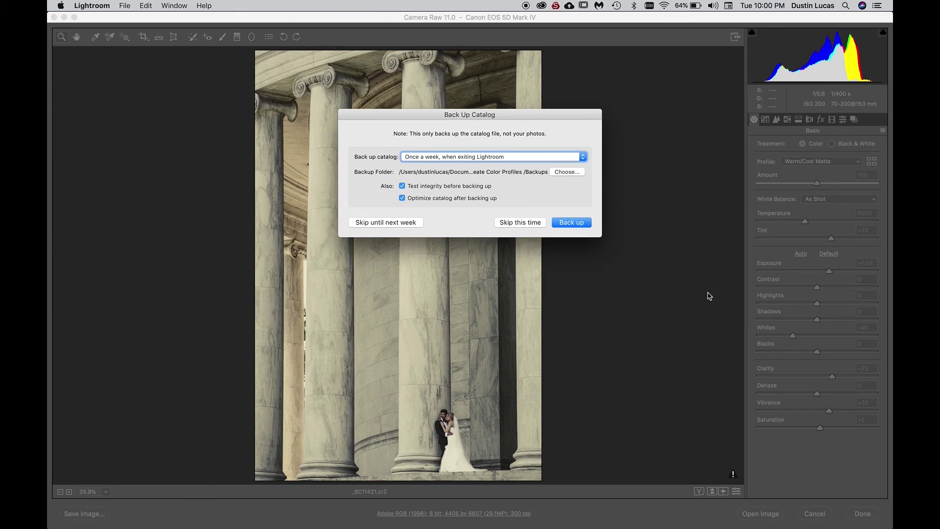
click(517, 225)
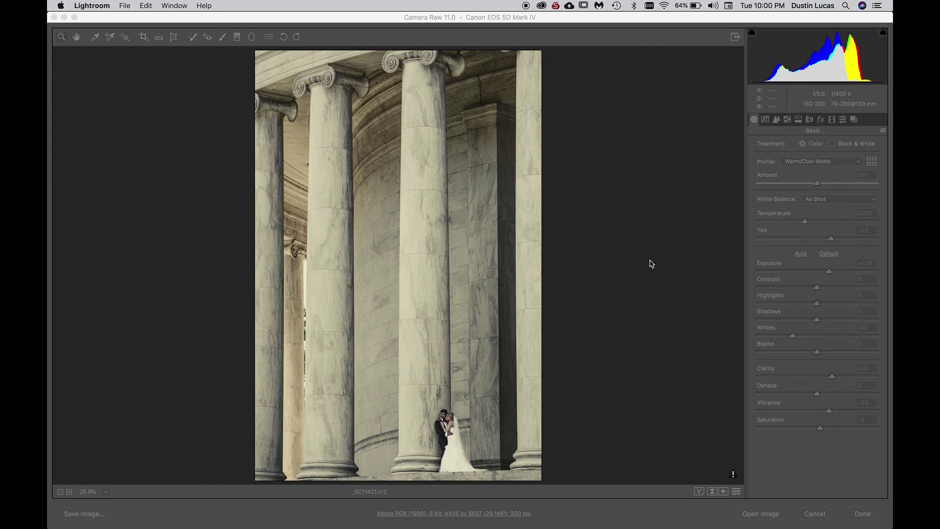
click(515, 180)
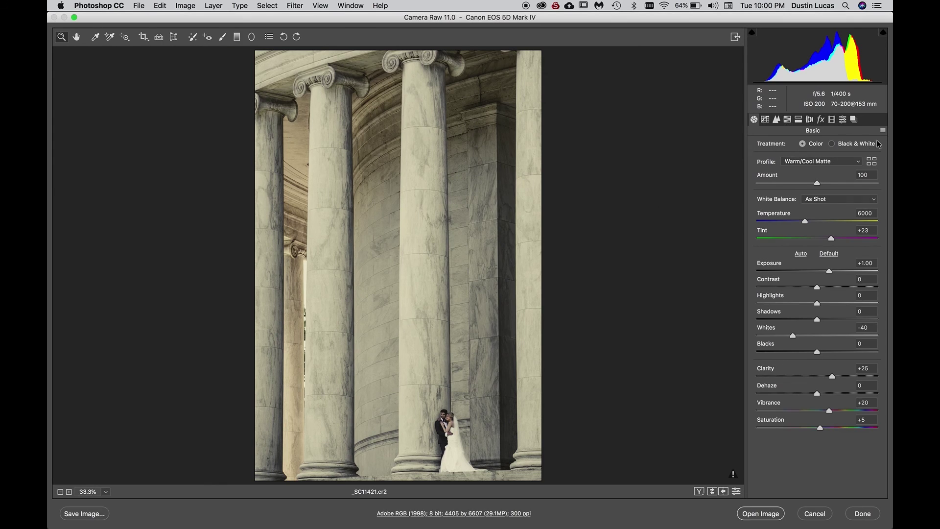
key(super+equal)
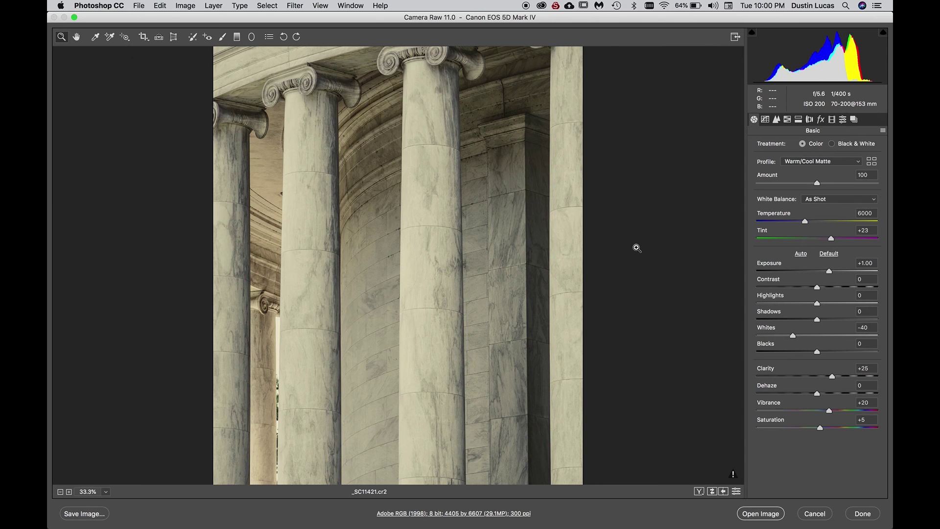
key(super+minus)
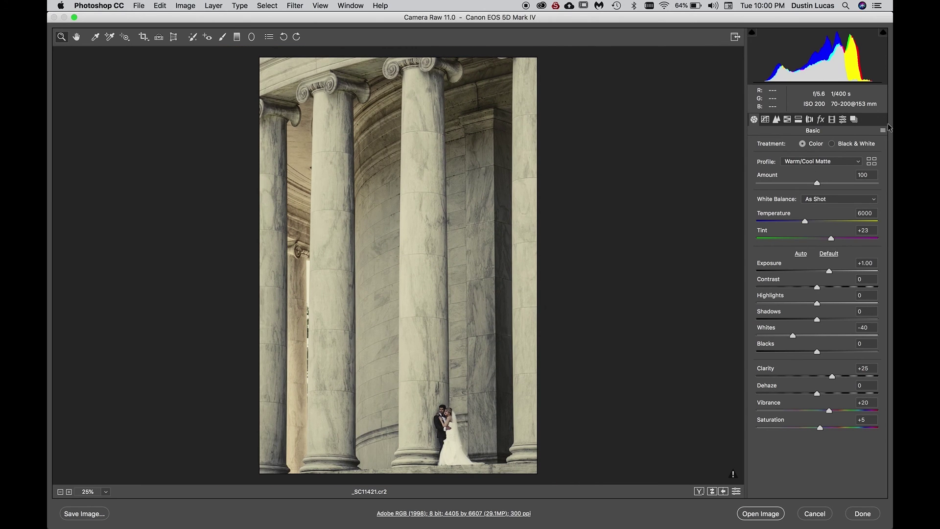
Step: Start Save Settings from the Basic flyout, then cancel without saving a settings file
click(883, 131)
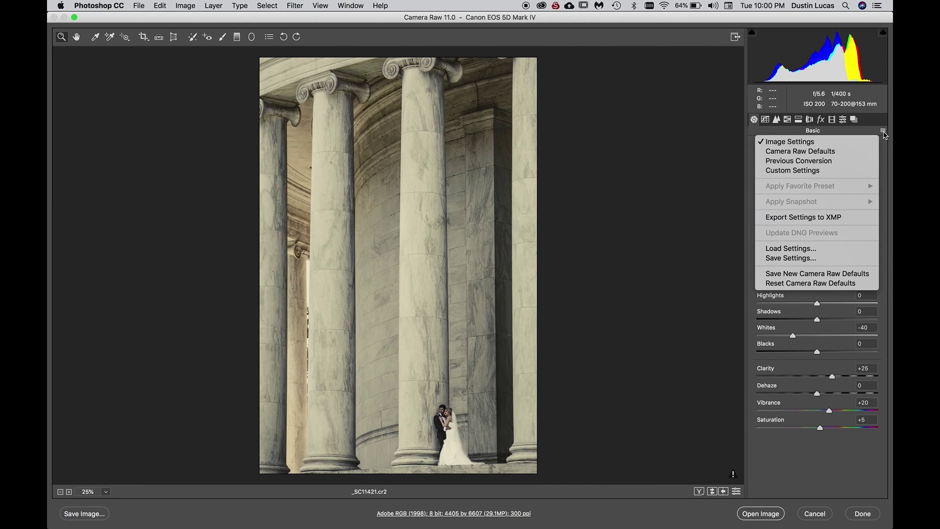
click(798, 260)
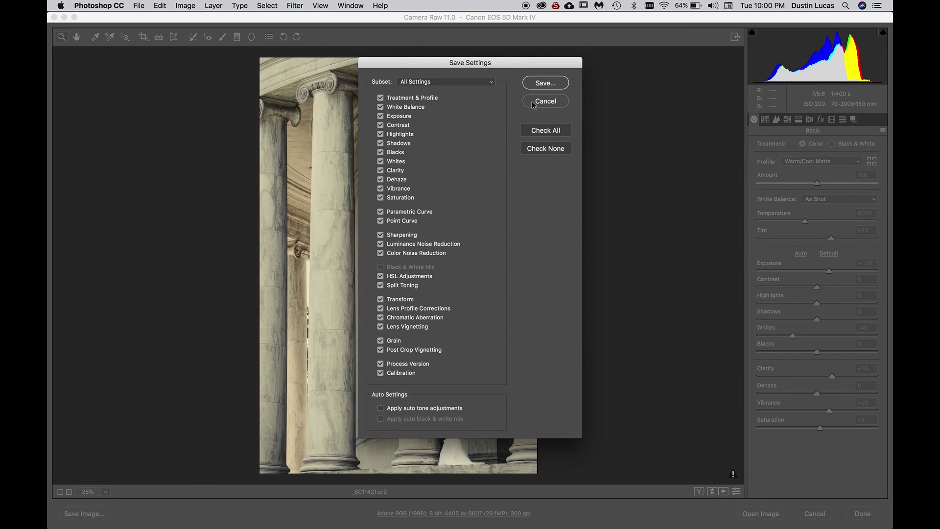
click(550, 83)
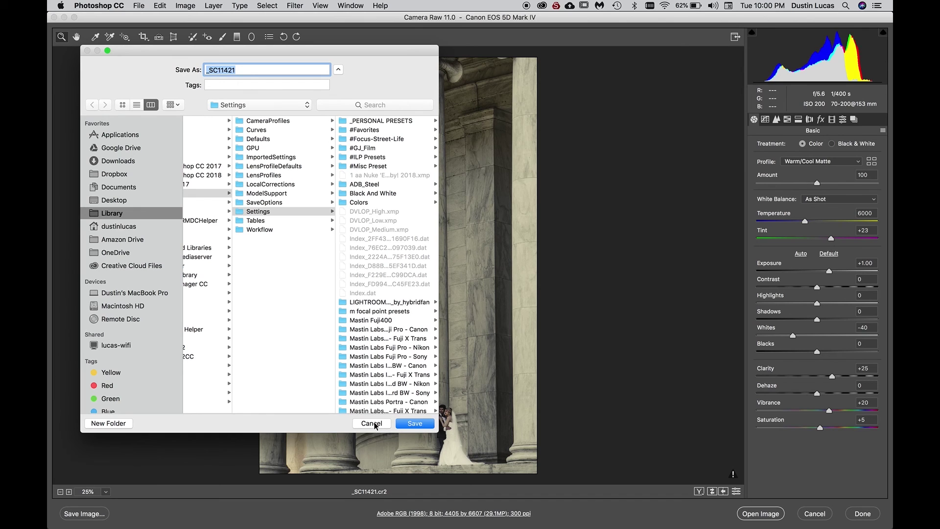
click(375, 426)
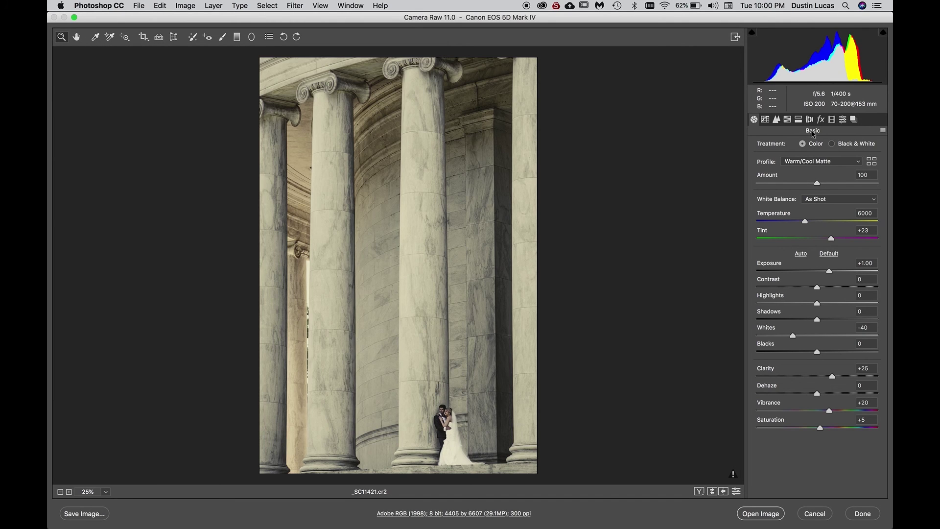
Step: Export the photo's settings to XMP and locate _SC11421.xmp in Finder's 03_Originals folder
click(882, 131)
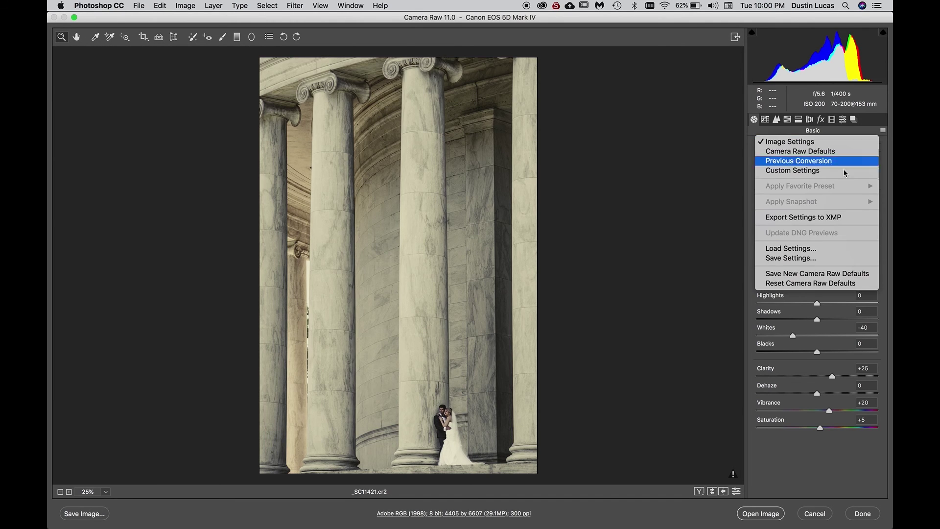
click(816, 221)
key(super+Tab)
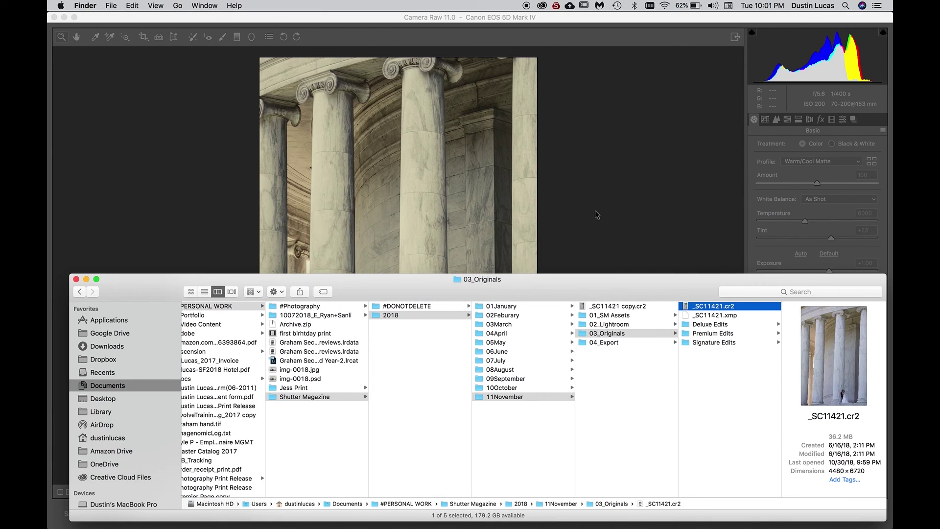
click(718, 317)
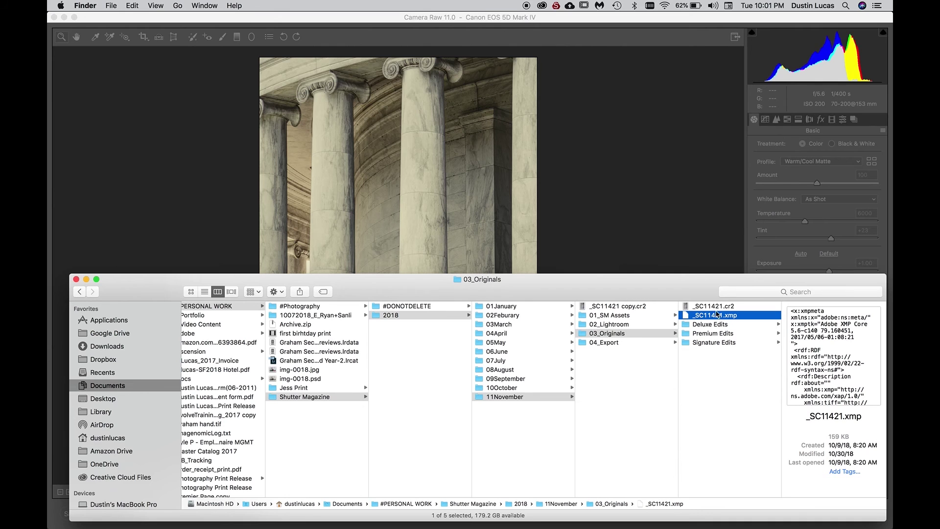
Step: Close Camera Raw with Done, keeping its settings, and dismiss the Selective Tool panel
click(663, 220)
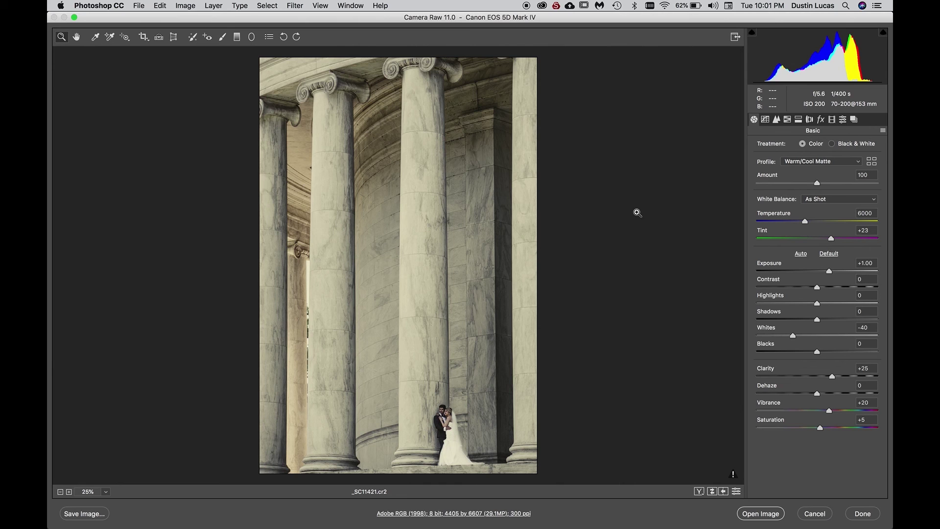
click(872, 512)
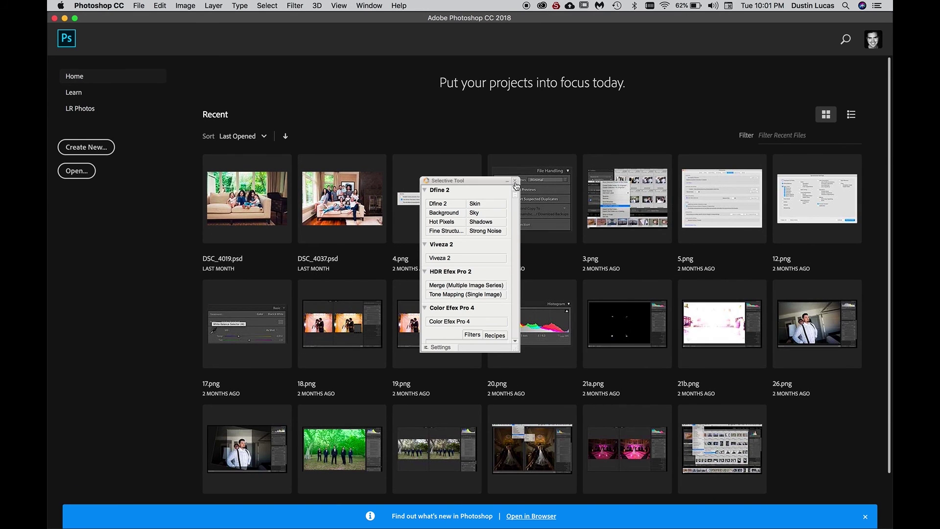
click(515, 181)
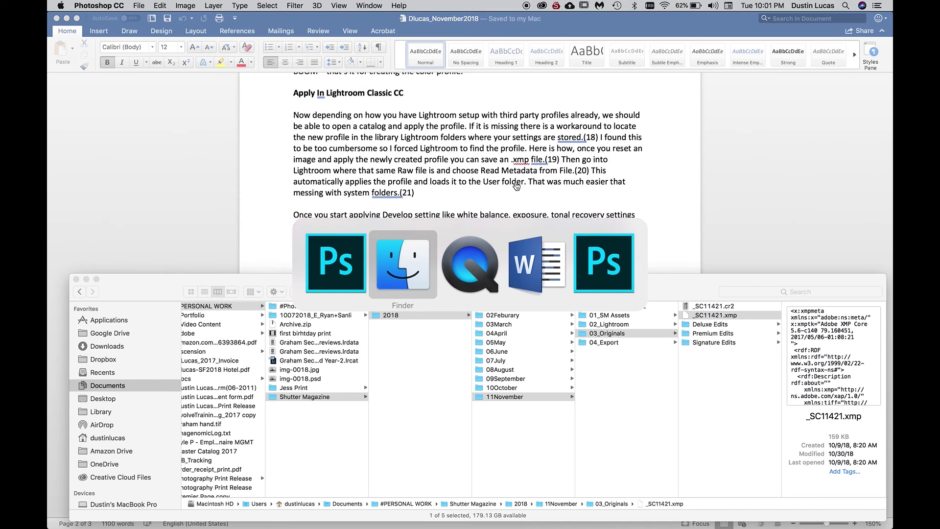
Step: Browse 02_Lightroom > Create Color Profiles > SM_Create Color Profiles and open SM_Create Color Profiles.lrcat
key(super+Tab)
key(super+Tab)
key(super+Tab)
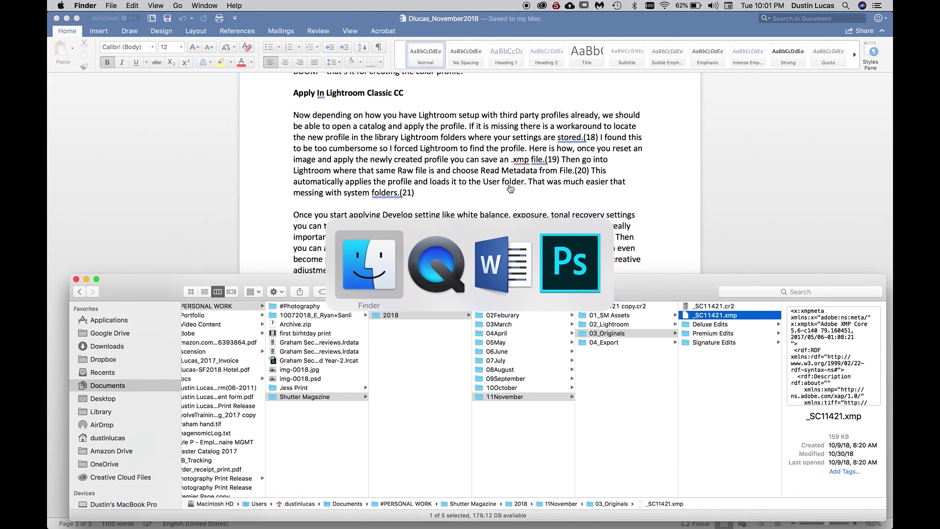
click(336, 470)
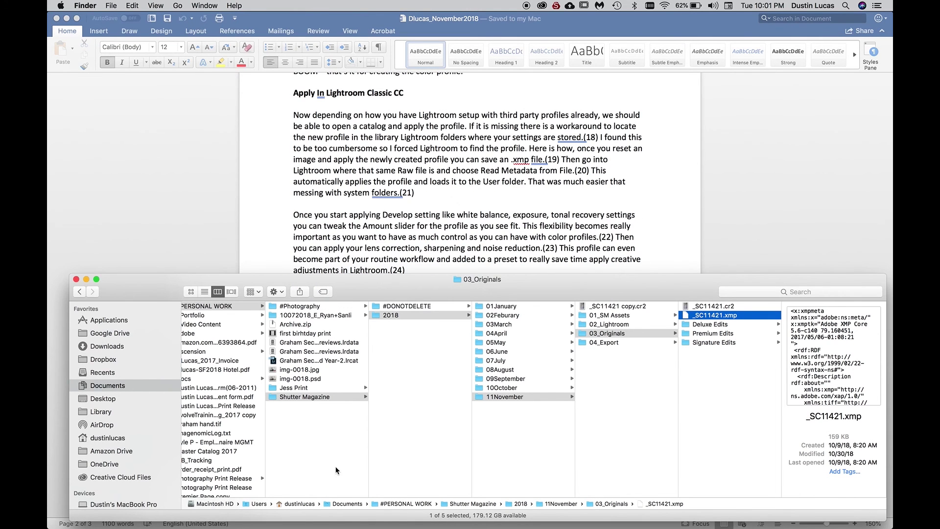
click(632, 325)
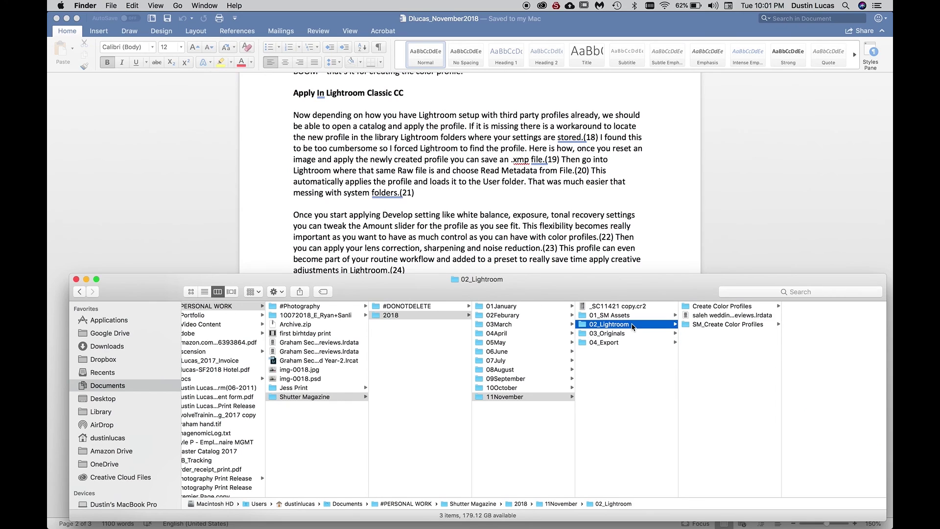
click(718, 307)
click(755, 324)
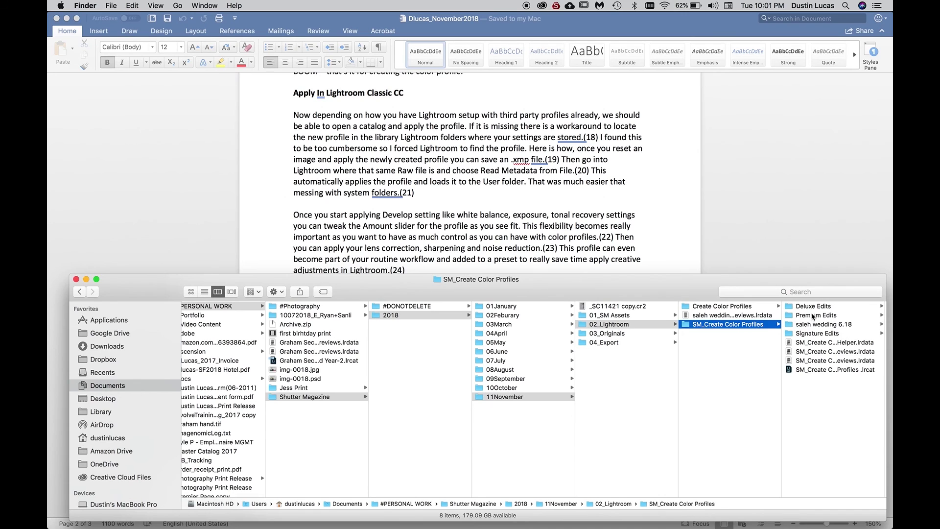
click(804, 371)
double_click(804, 375)
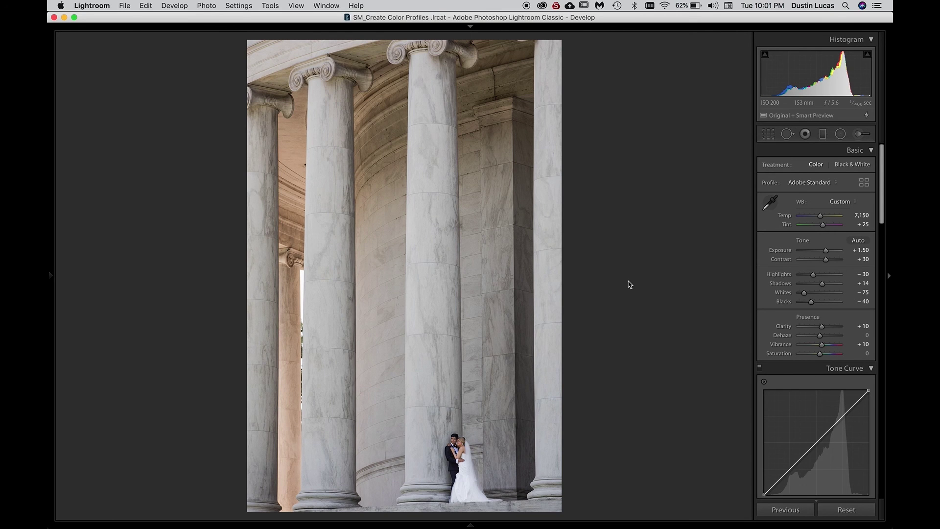
Step: Select photo 45 (_SC11421) in the grid, read its metadata from file, and return to Develop
key(g)
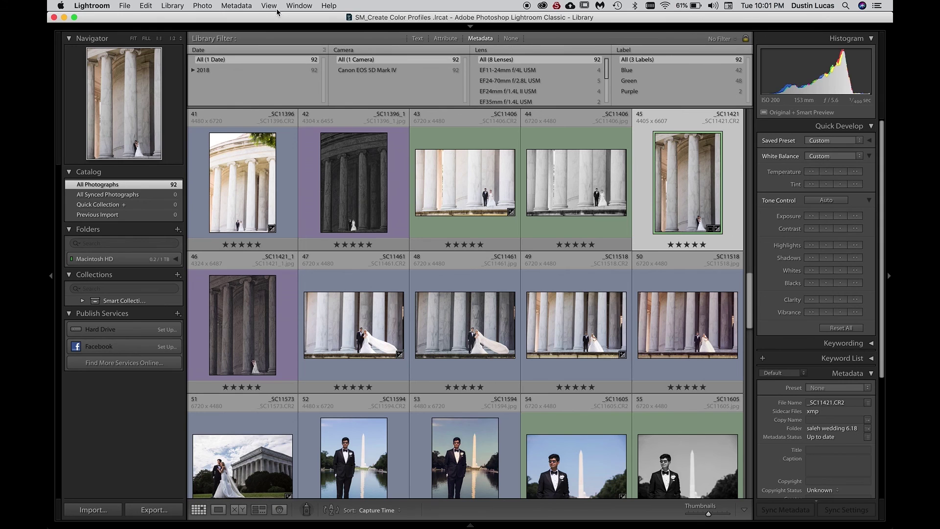
click(558, 204)
click(706, 203)
click(235, 5)
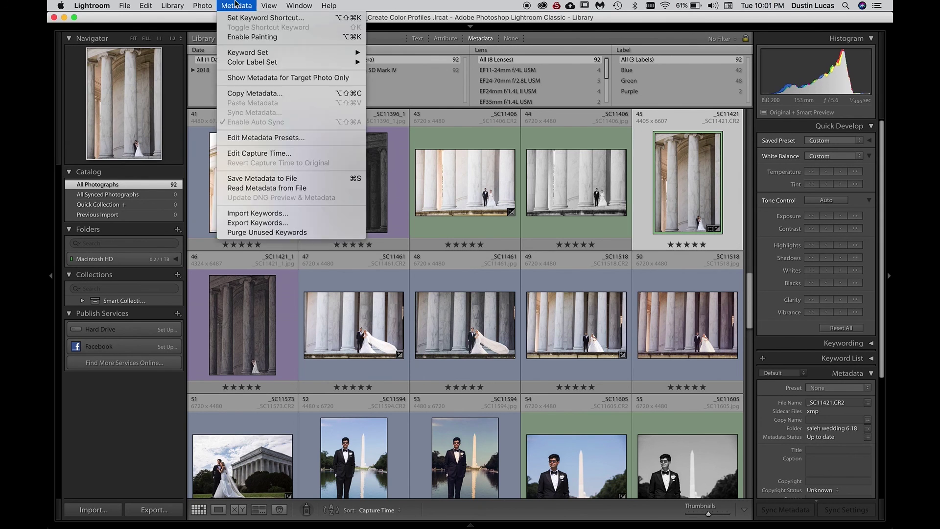
click(270, 192)
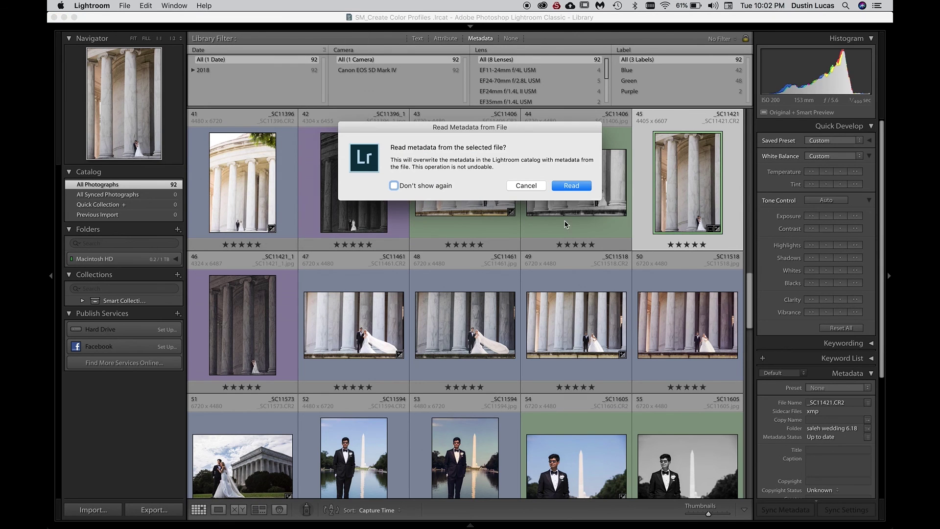
click(571, 185)
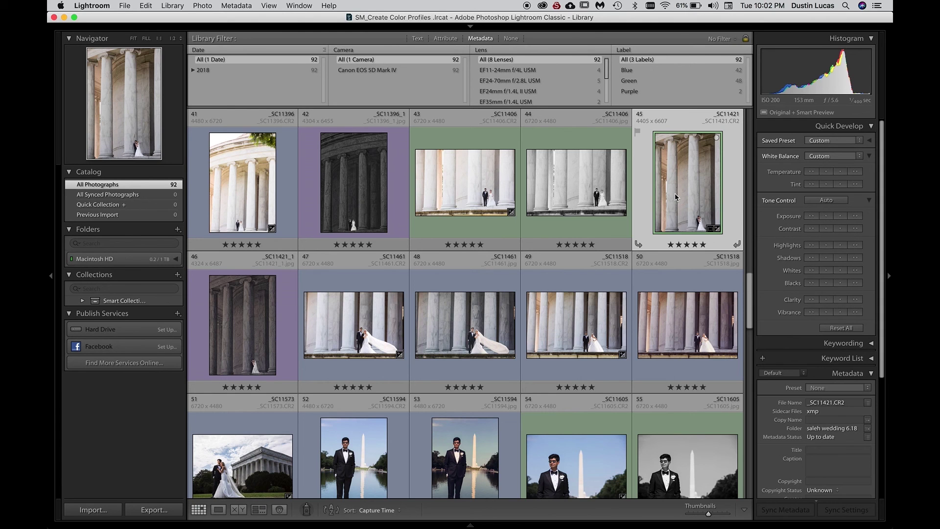
key(d)
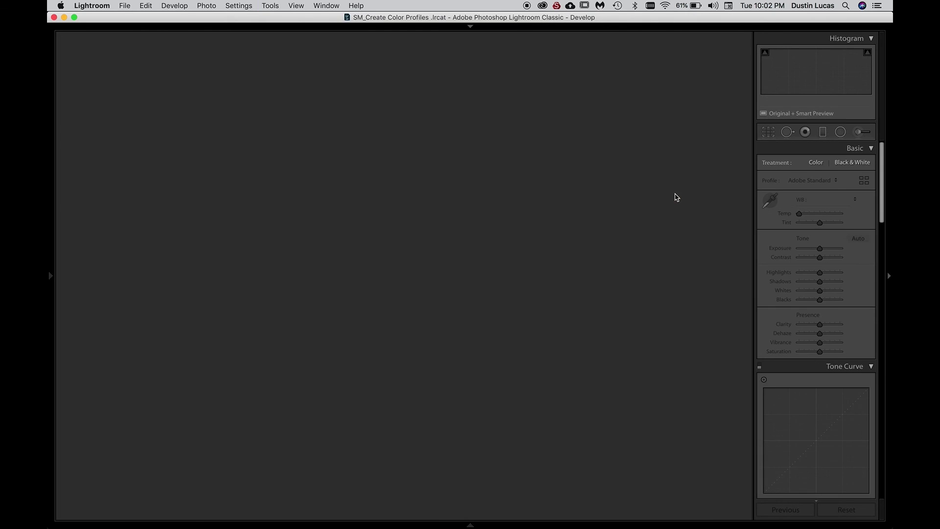
Step: From the Profile dropdown's Browse view, pick Warm/Cool Matte under User Profiles for the column photo
scroll(806, 322, down, 15)
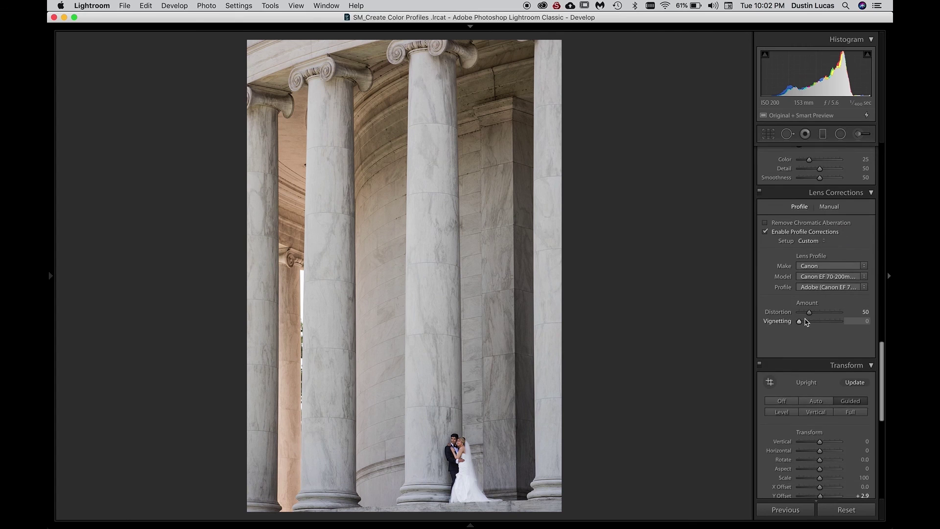
scroll(807, 321, up, 15)
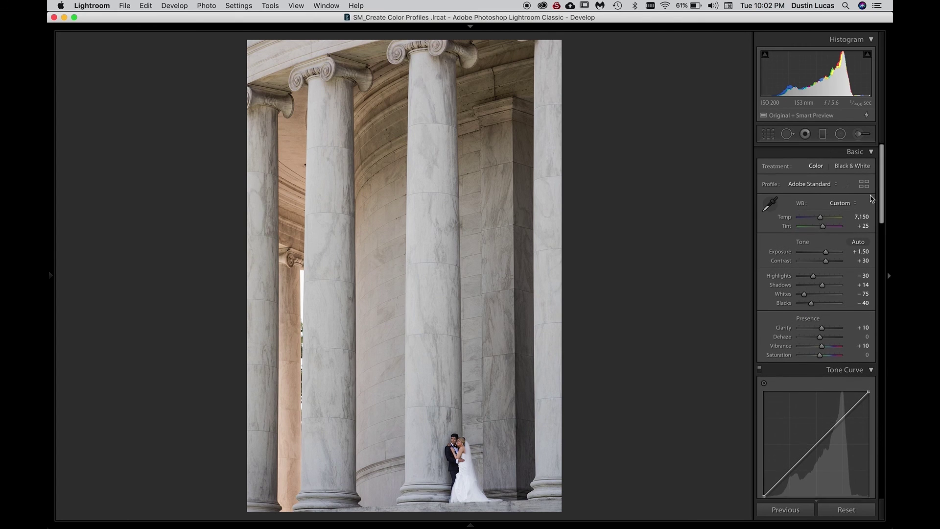
click(819, 183)
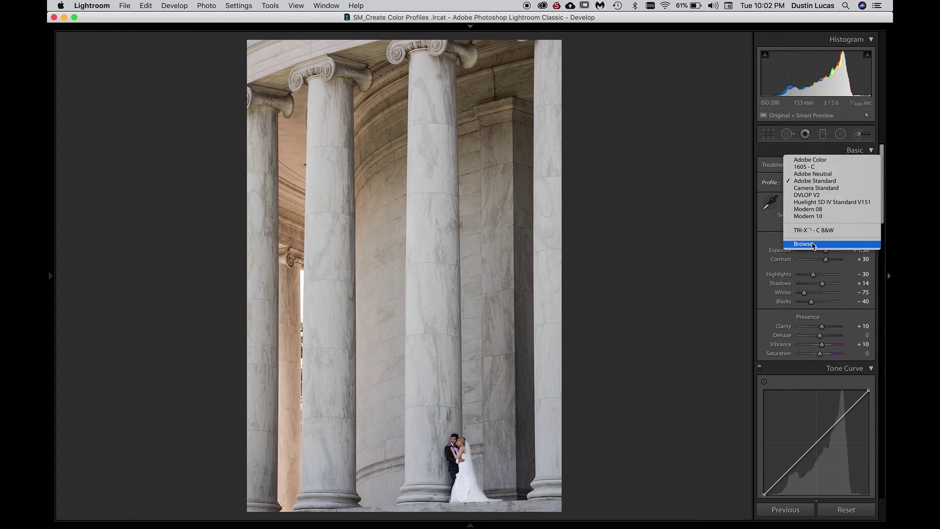
click(812, 244)
scroll(824, 427, down, 8)
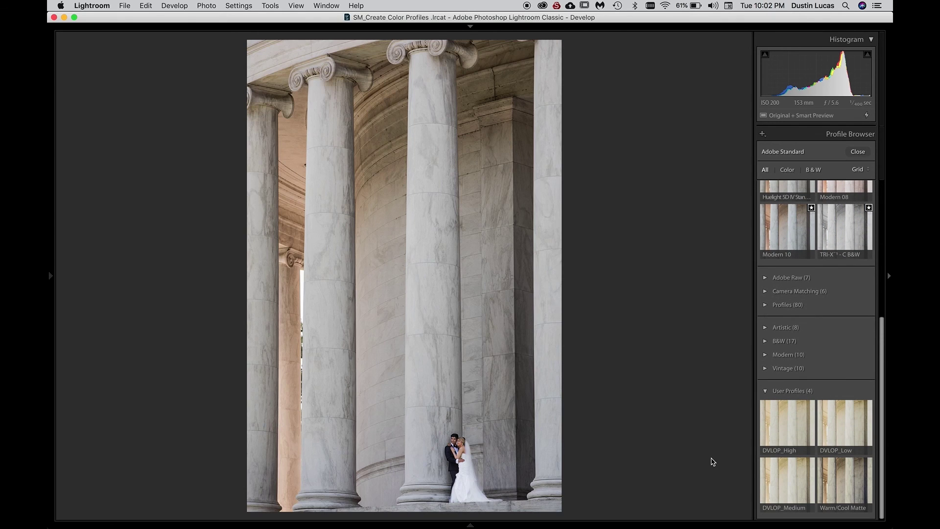
click(838, 478)
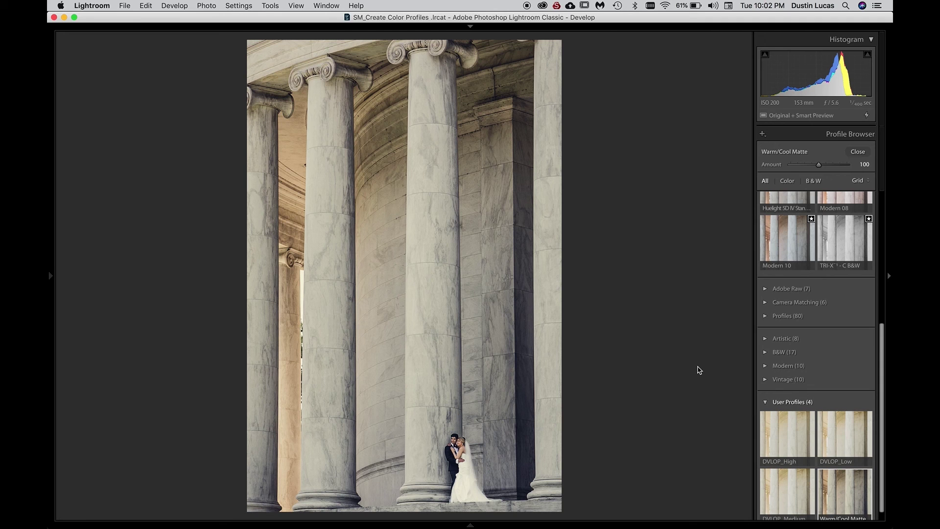
scroll(791, 429, down, 1)
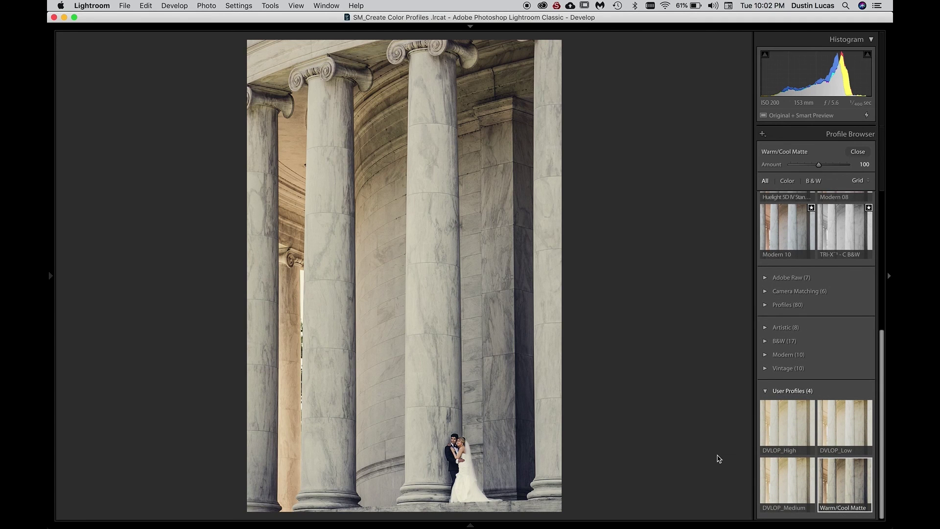
Step: Drop the Warm/Cool Matte Amount to 0, then raise it partway back up
scroll(798, 382, up, 10)
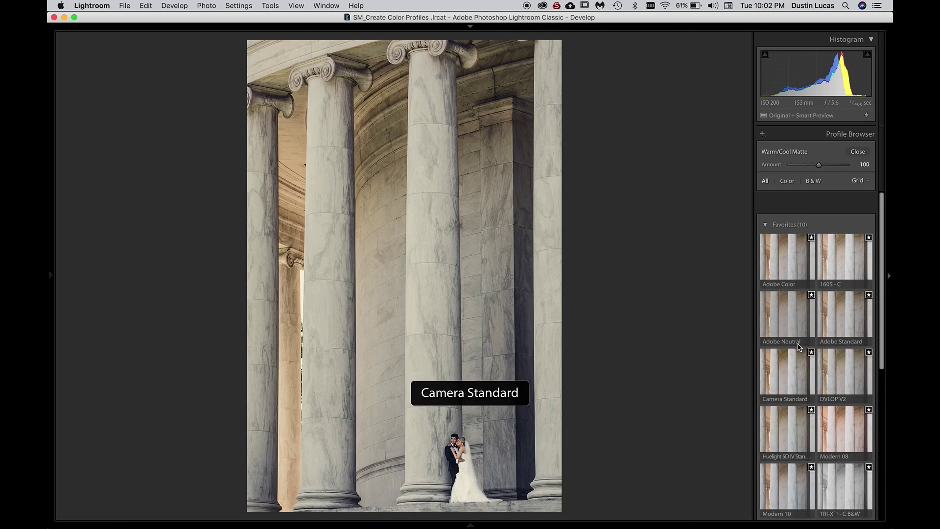
scroll(799, 346, down, 2)
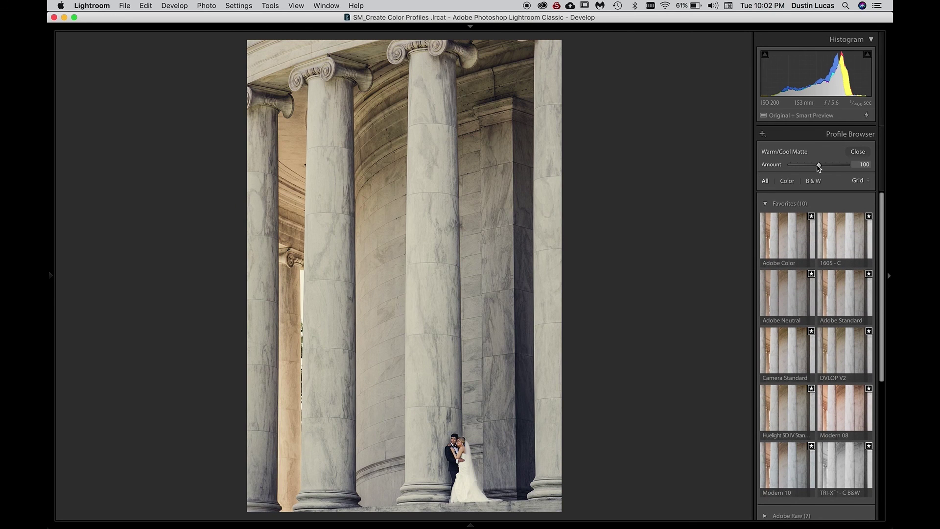
drag(818, 167, 776, 165)
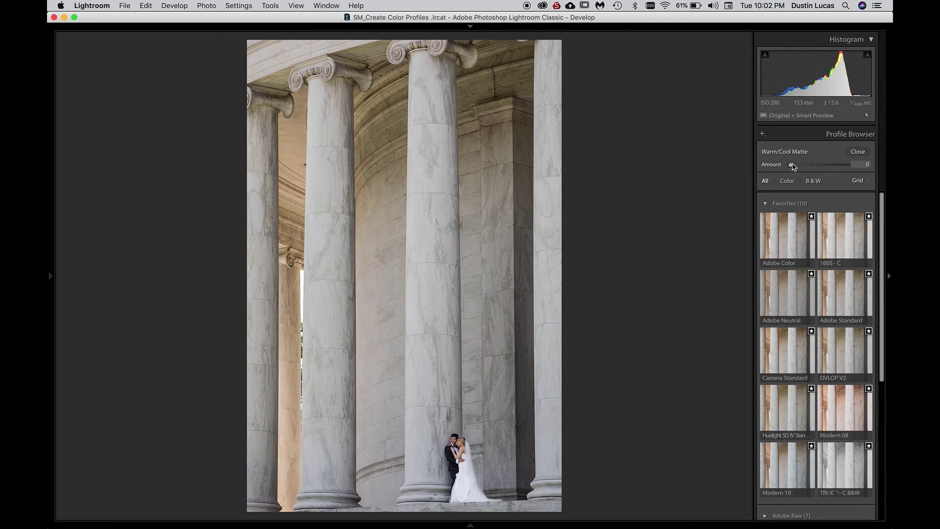
drag(792, 167, 808, 164)
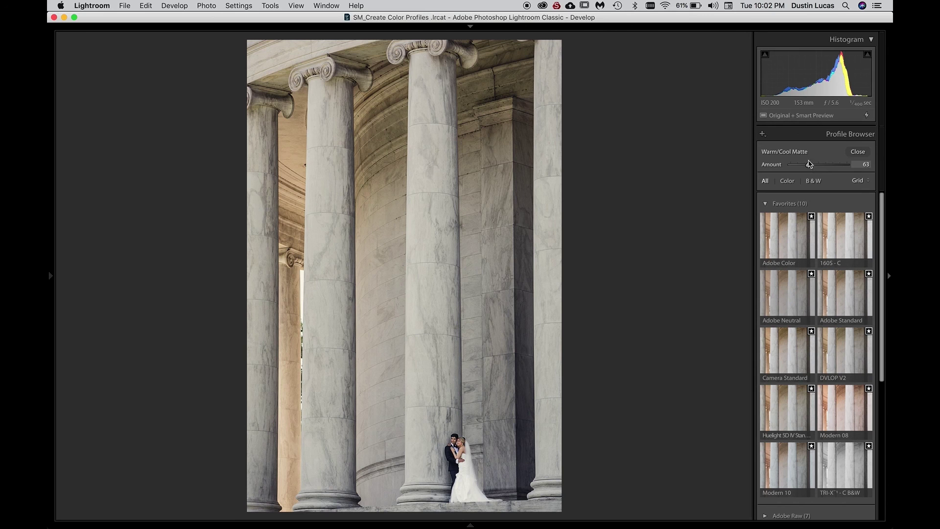
Step: Apply the DVLOP_Medium user profile to the photo instead
scroll(791, 318, down, 5)
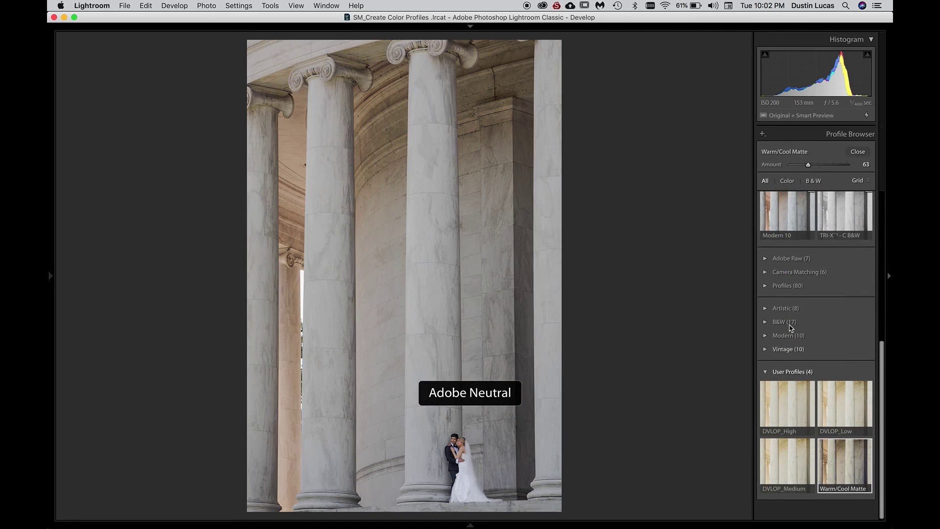
scroll(791, 343, up, 1)
click(782, 483)
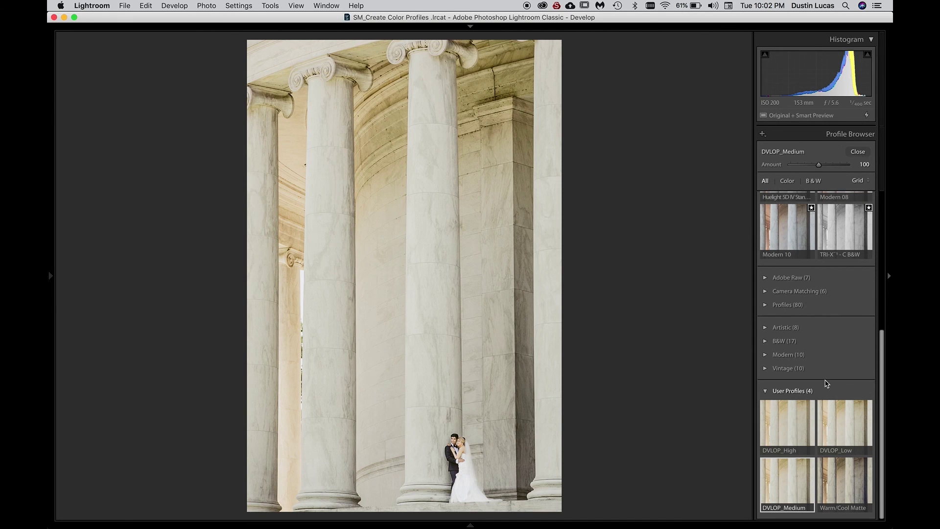
Step: Try DVLOP_Low, then return to DVLOP_Medium and lower its Amount
click(840, 427)
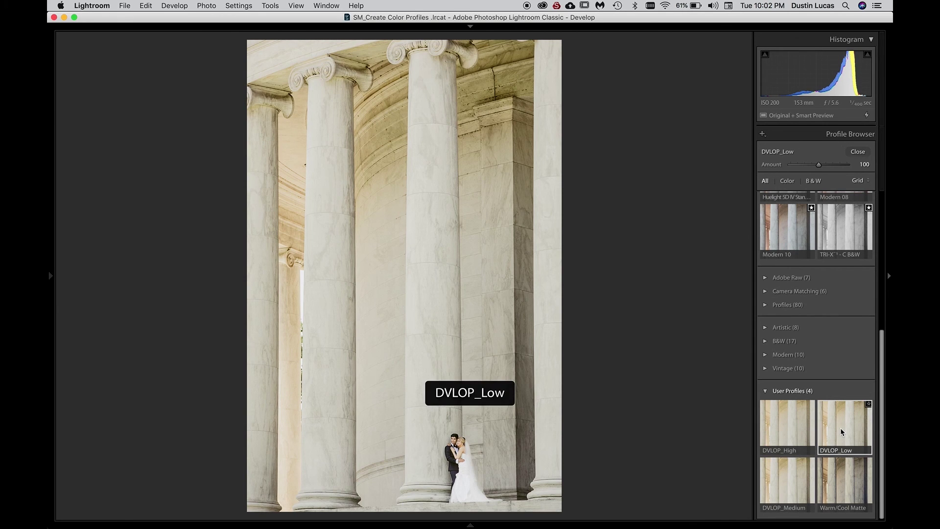
click(779, 476)
drag(819, 165, 804, 169)
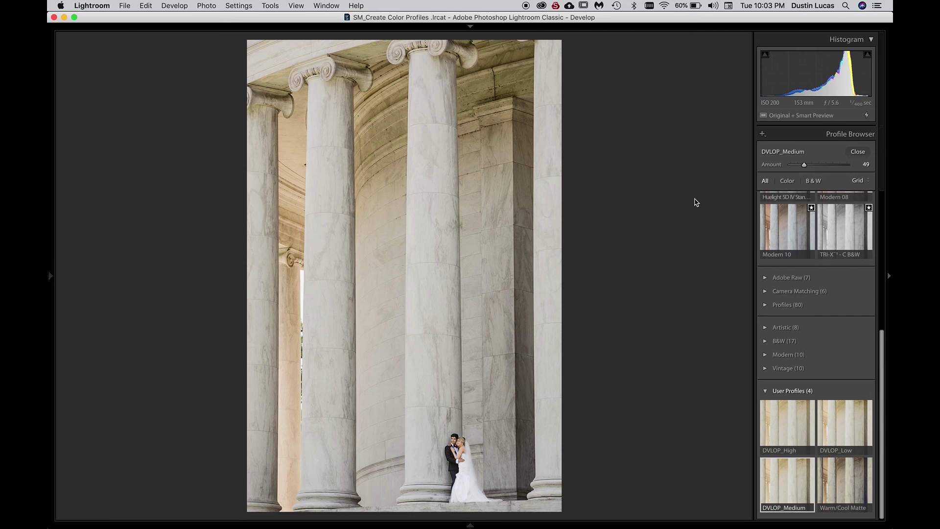
Step: Reapply Warm/Cool Matte and reduce its Amount to 33
click(864, 461)
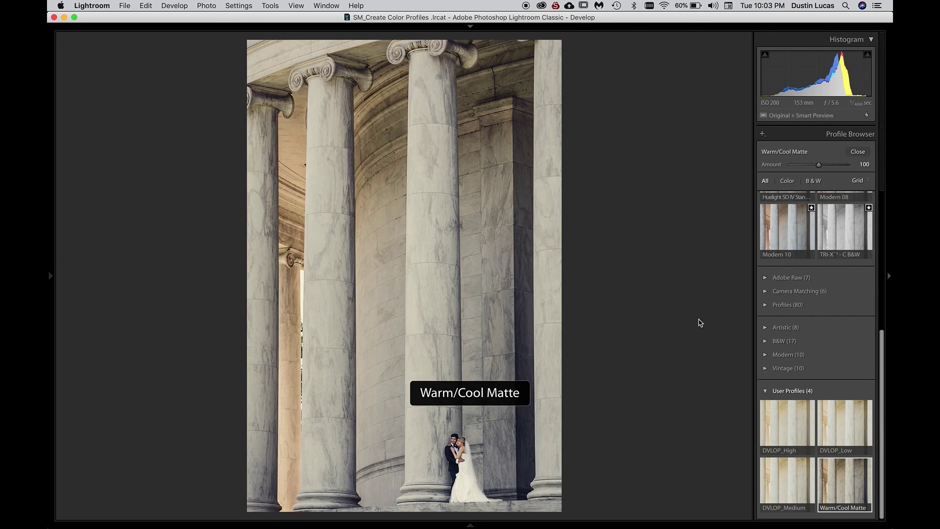
click(803, 165)
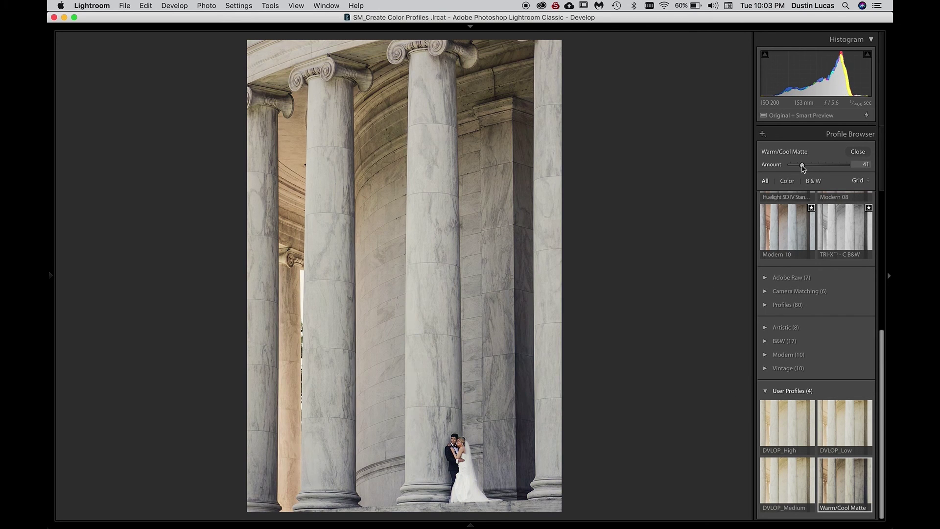
drag(802, 164, 800, 165)
Step: Show Before/After side by side without the Profile Browser, zooming in to inspect, then back to fit
key(y)
click(860, 151)
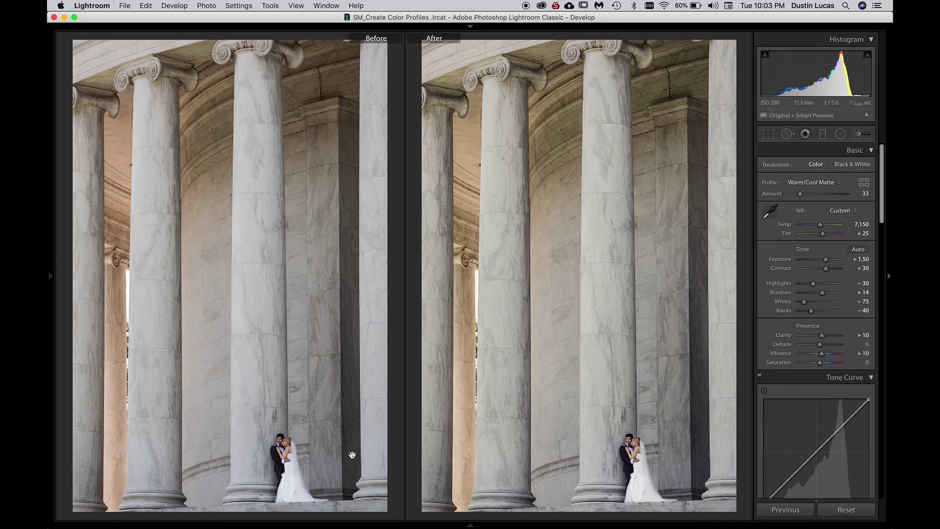
click(593, 447)
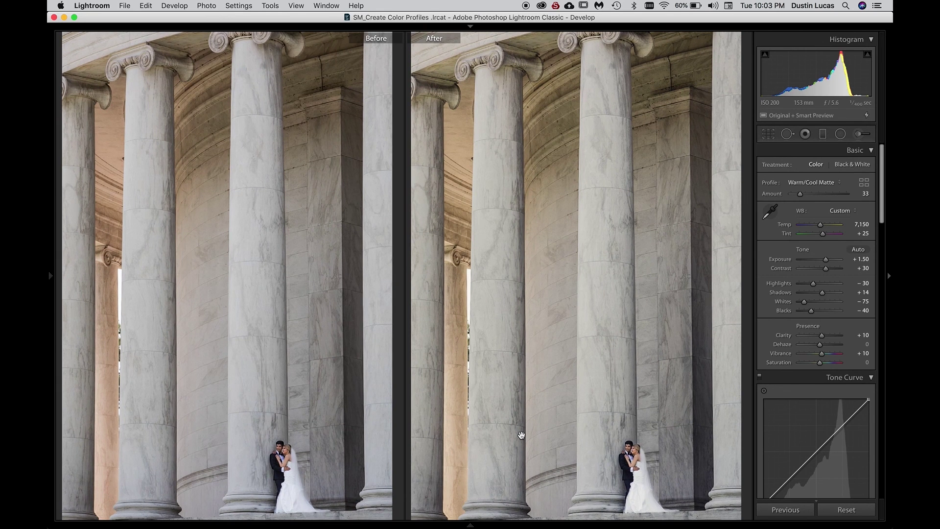
key(super+equal)
key(super+minus)
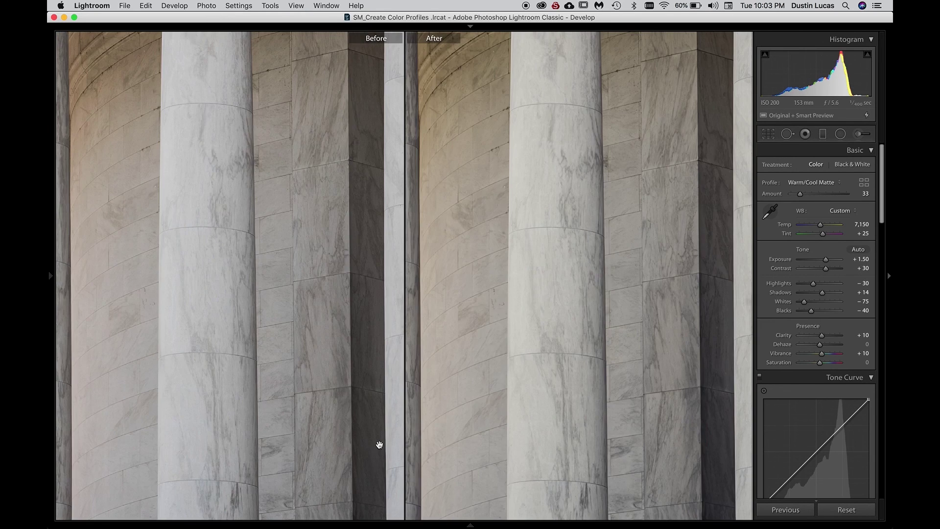
key(super+equal)
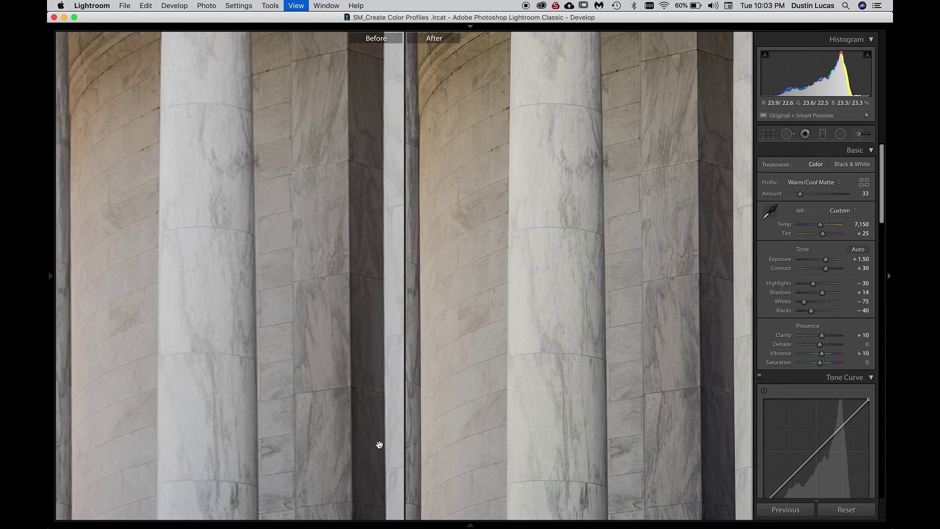
key(super+0)
key(super+minus)
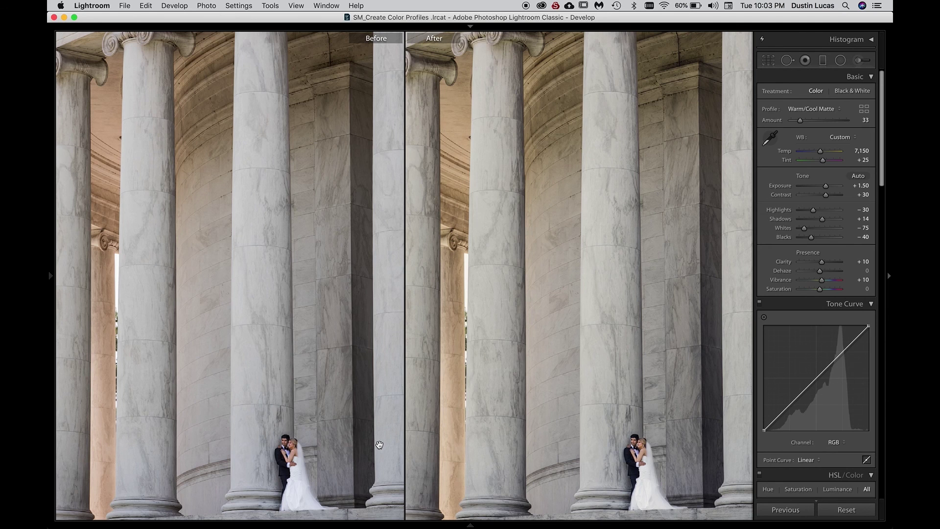
key(super+minus)
key(super+minus)
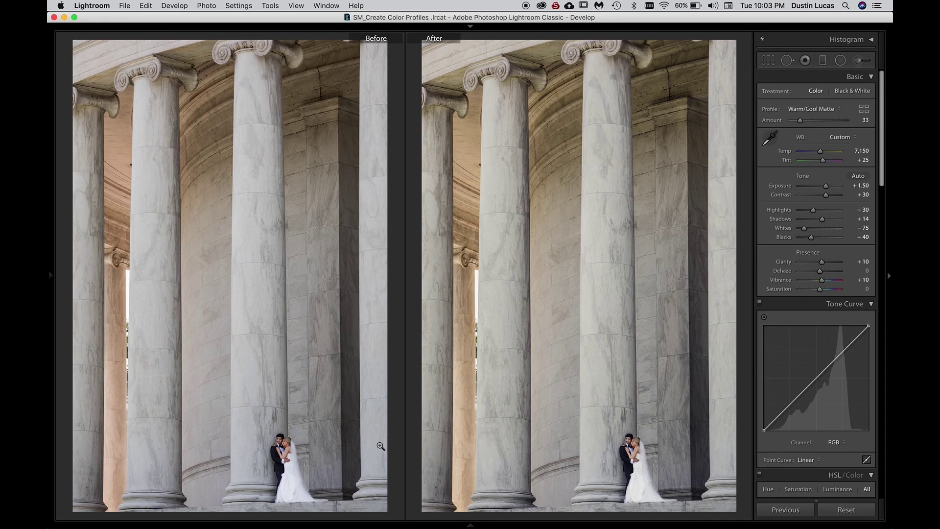